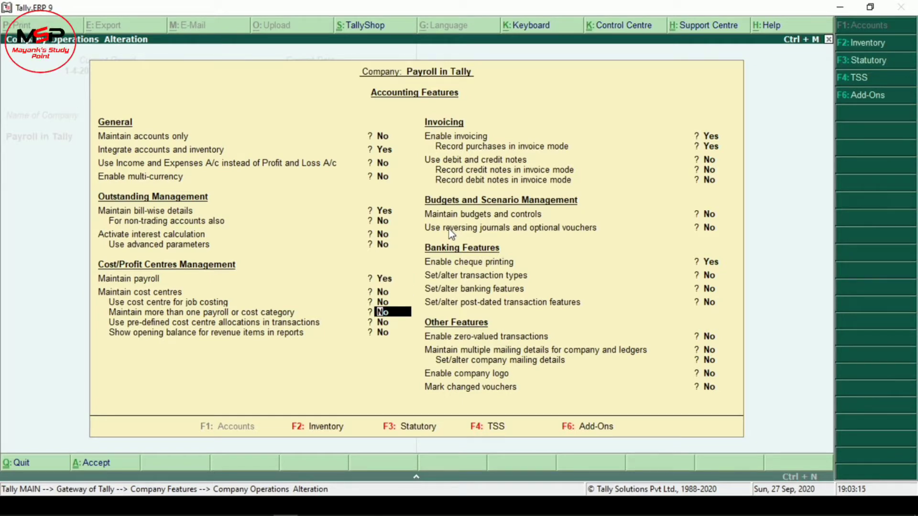
Step: Set "Maintain more than one payroll or cost category" to Yes, save the accounting features and return to the Gateway of Tally
{"action": "key", "text": "t"}
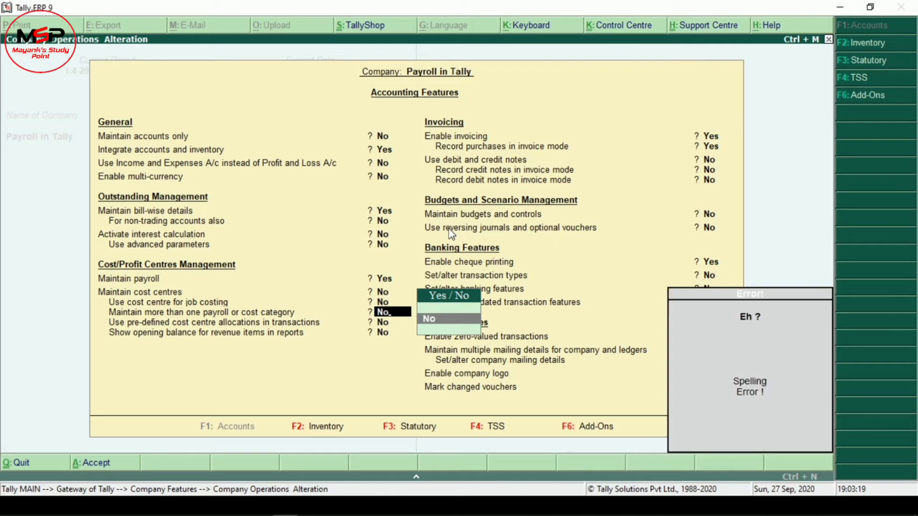
{"action": "type", "text": "y"}
{"action": "key", "text": "Return"}
{"action": "key", "text": "Return"}
{"action": "key", "text": "Return"}
{"action": "key", "text": "ctrl+a"}
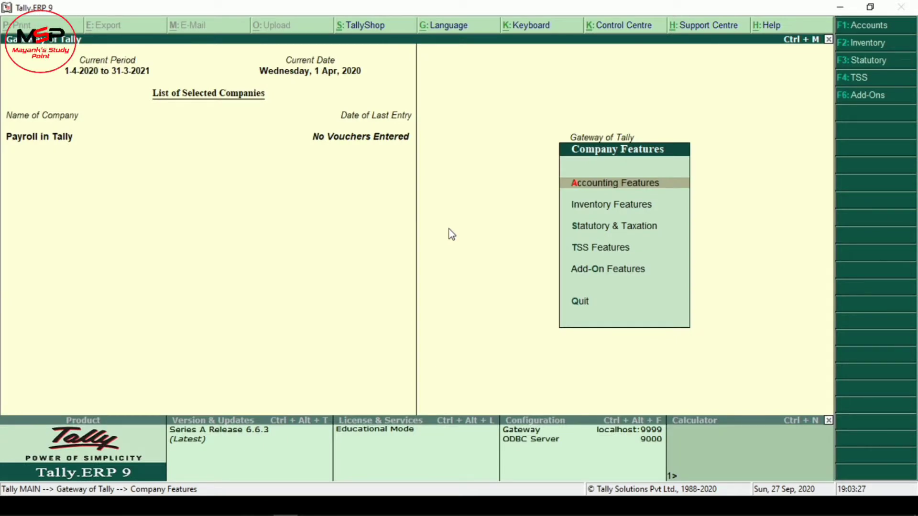
{"action": "key", "text": "Escape"}
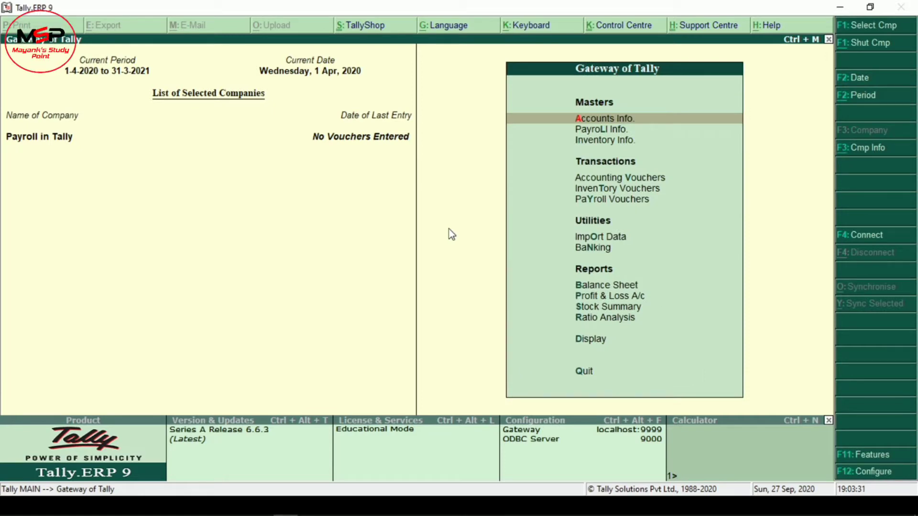
Step: Examine which payroll reports are offered under Display, and return to the Gateway of Tally
{"action": "key", "text": "Down"}
{"action": "key", "text": "Down"}
{"action": "key", "text": "Down"}
{"action": "key", "text": "Down"}
{"action": "key", "text": "Down"}
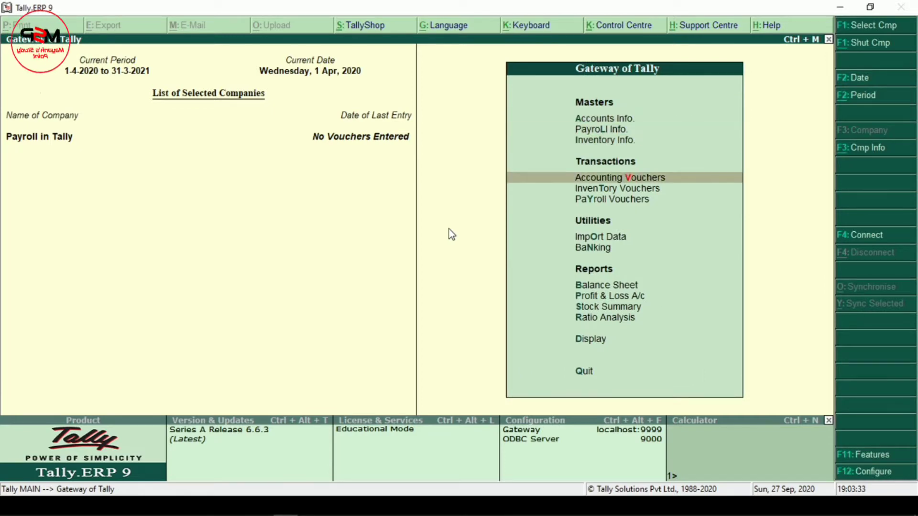
{"action": "key", "text": "Down"}
{"action": "key", "text": "Down"}
{"action": "key", "text": "Down"}
{"action": "key", "text": "Down"}
{"action": "key", "text": "Down"}
{"action": "key", "text": "Down"}
{"action": "key", "text": "Down"}
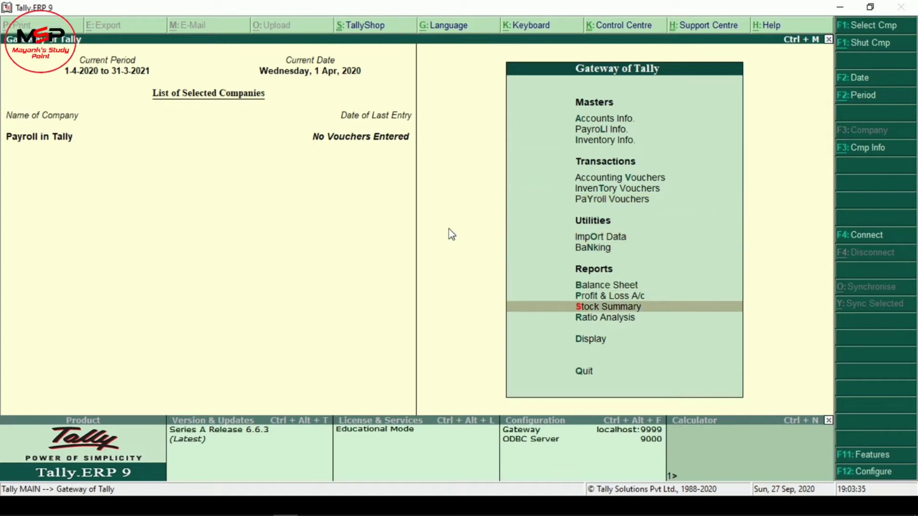
{"action": "key", "text": "Return"}
{"action": "key", "text": "Down"}
{"action": "key", "text": "Down"}
{"action": "key", "text": "Down"}
{"action": "key", "text": "Down"}
{"action": "key", "text": "Down"}
{"action": "key", "text": "Down"}
{"action": "key", "text": "Down"}
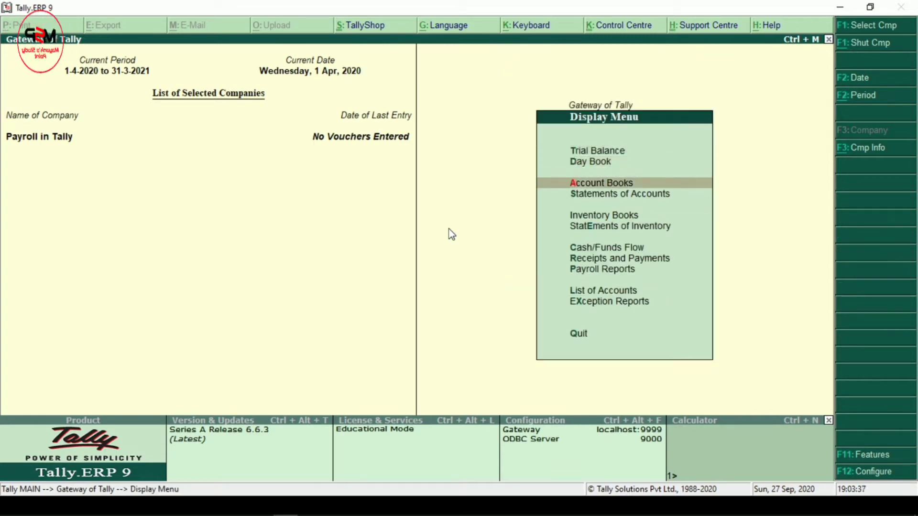
{"action": "key", "text": "Down"}
{"action": "key", "text": "Return"}
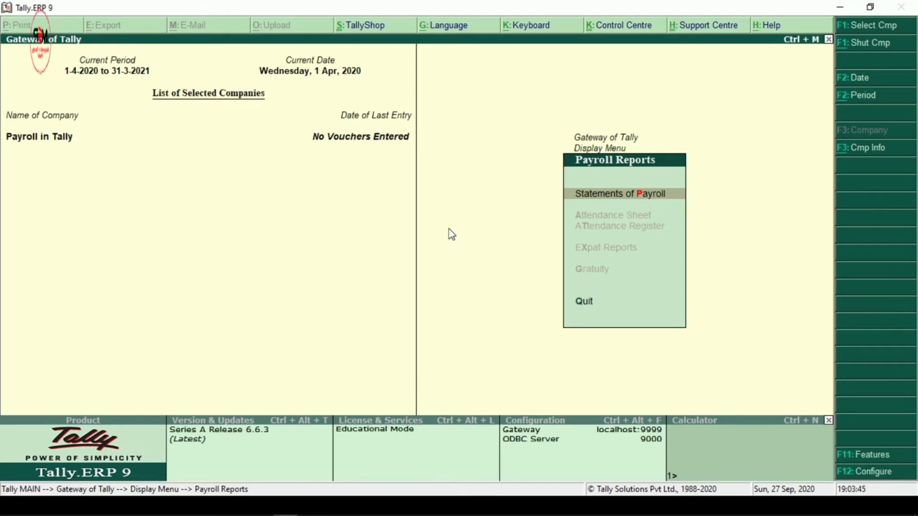
{"action": "key", "text": "Escape"}
{"action": "key", "text": "Escape"}
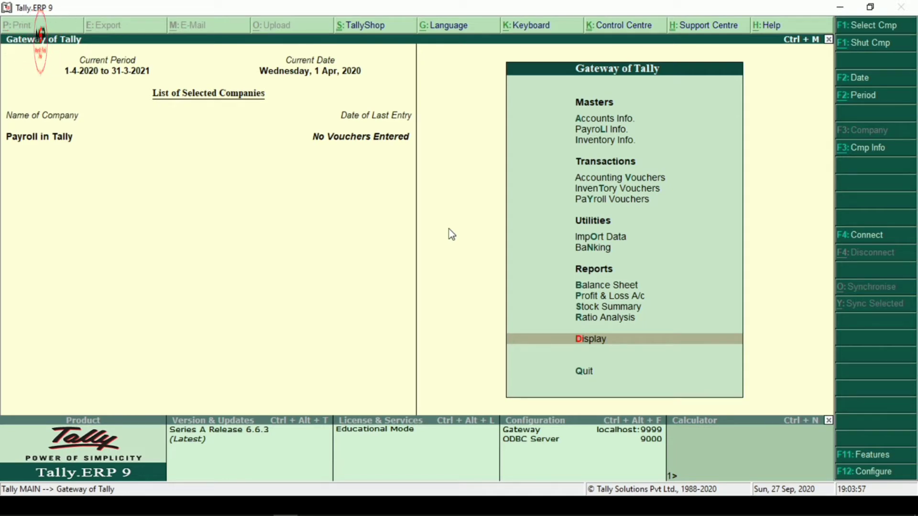
Step: Open the Employee Categories options under Payroll Info
{"action": "key", "text": "Up"}
{"action": "key", "text": "Up"}
{"action": "key", "text": "Up"}
{"action": "key", "text": "Up"}
{"action": "key", "text": "Up"}
{"action": "key", "text": "Up"}
{"action": "key", "text": "Up"}
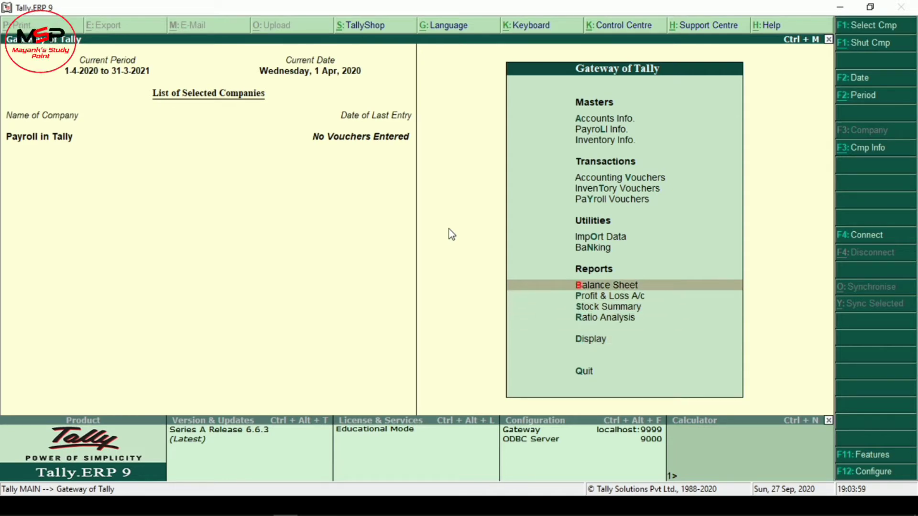
{"action": "key", "text": "Up"}
{"action": "key", "text": "Up"}
{"action": "key", "text": "Up"}
{"action": "key", "text": "Up"}
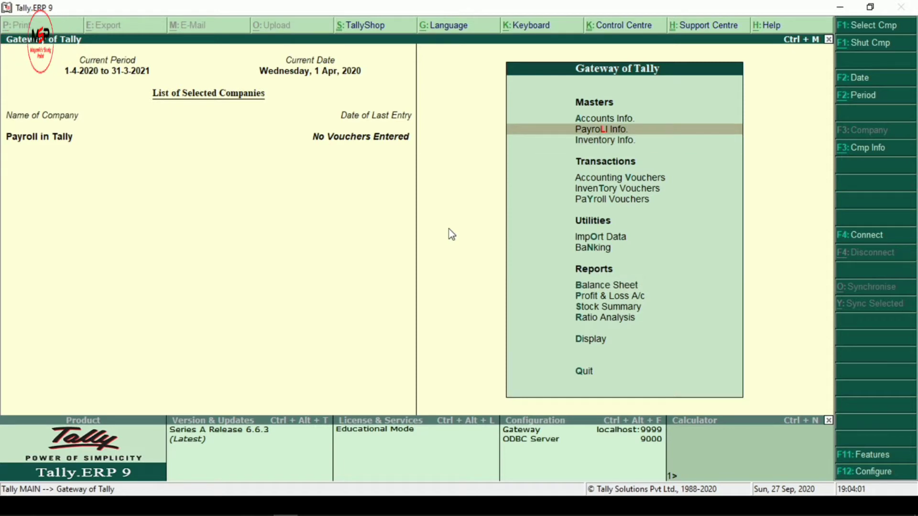
{"action": "key", "text": "Return"}
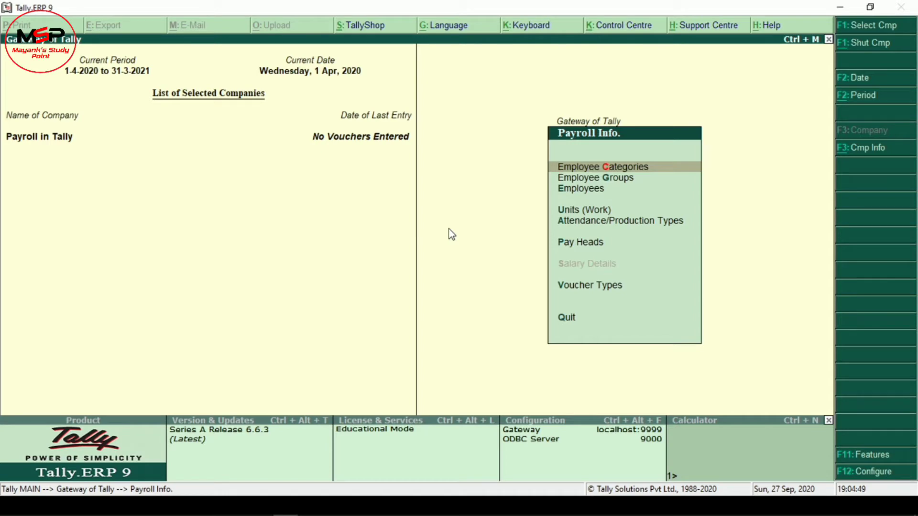
{"action": "key", "text": "Down"}
{"action": "key", "text": "Down"}
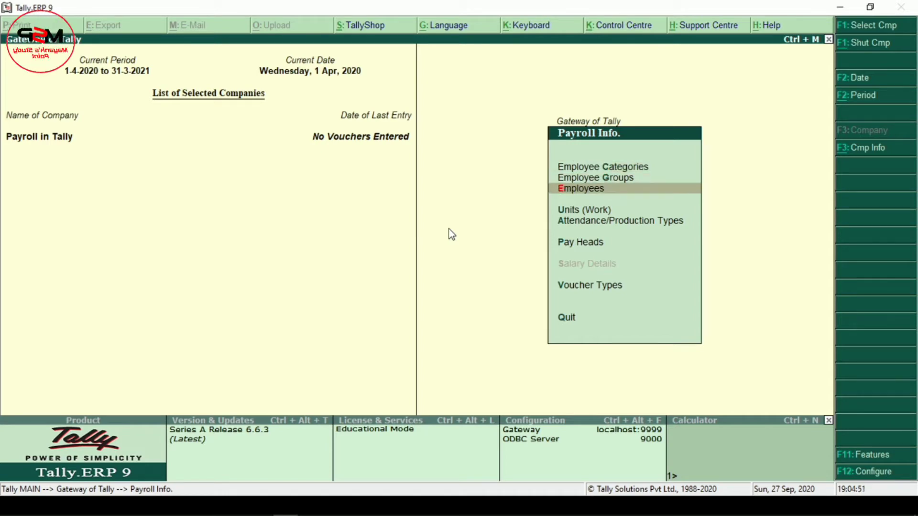
{"action": "key", "text": "Down"}
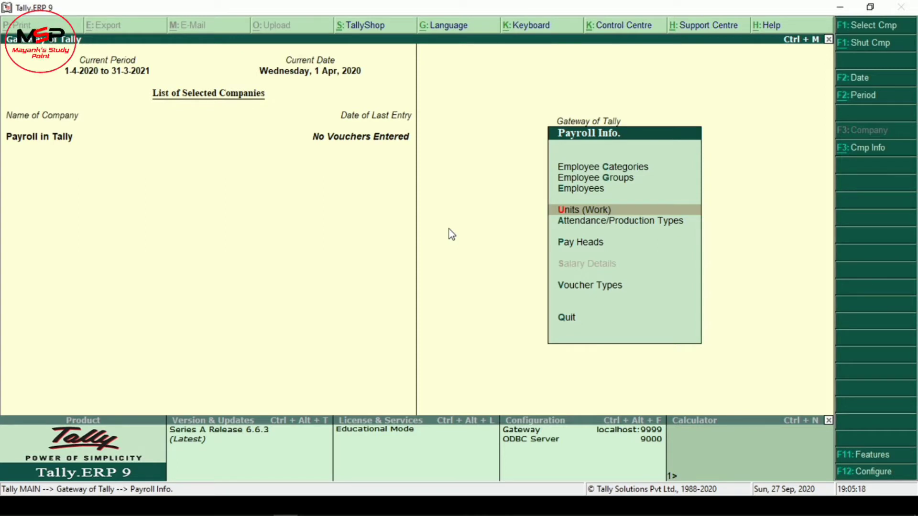
{"action": "key", "text": "Down"}
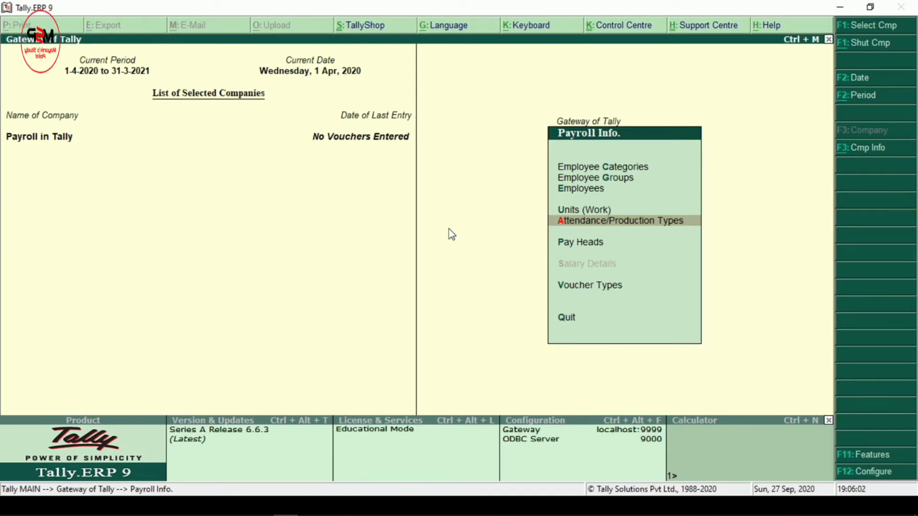
{"action": "key", "text": "c"}
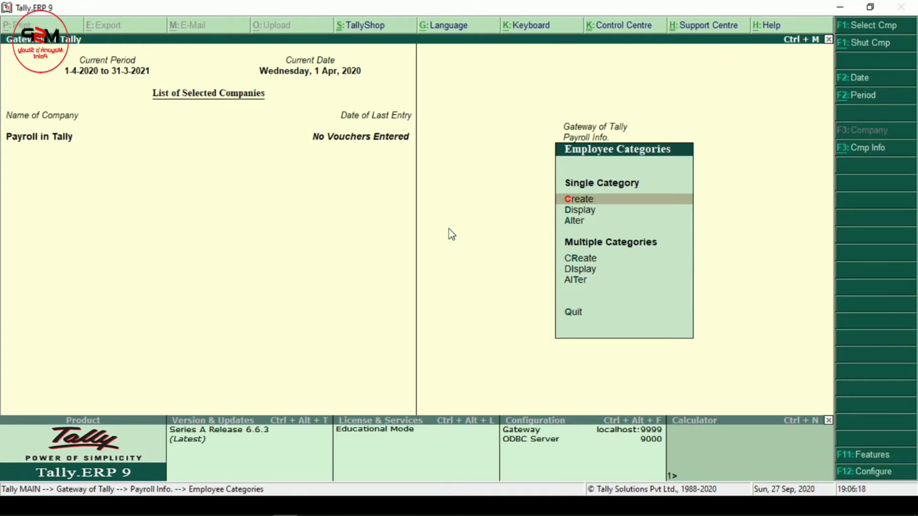
{"action": "key", "text": "Return"}
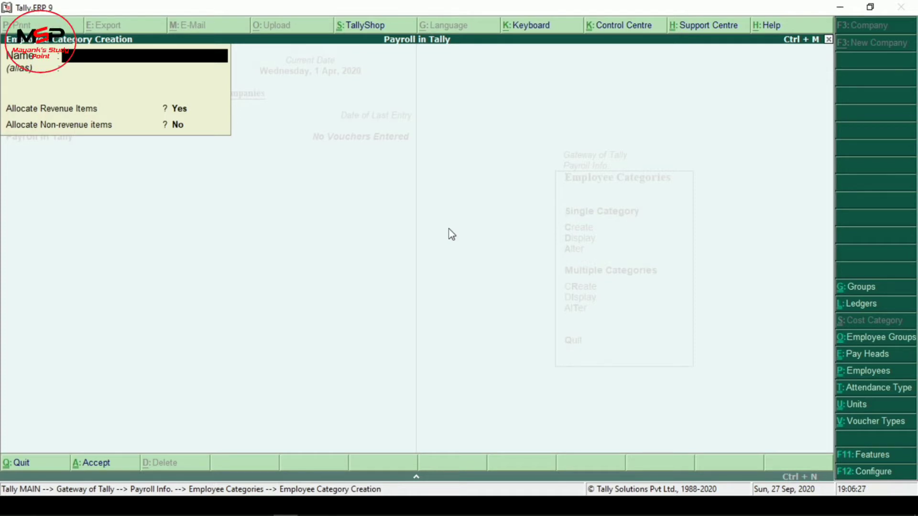
{"action": "key", "text": "Escape"}
{"action": "key", "text": "Return"}
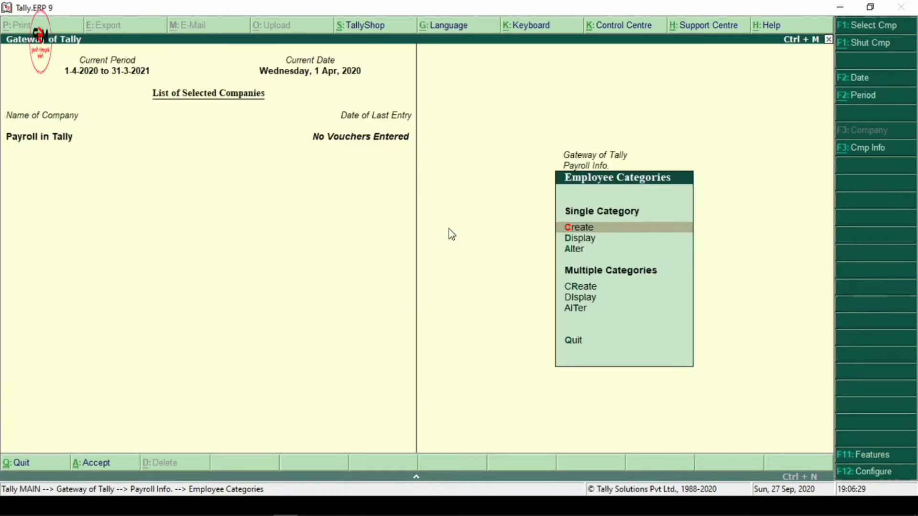
Step: Start creating multiple employee categories and add "Head Office Png" with revenue and non-revenue allocations both set to Yes
{"action": "key", "text": "Down"}
{"action": "key", "text": "Down"}
{"action": "key", "text": "Down"}
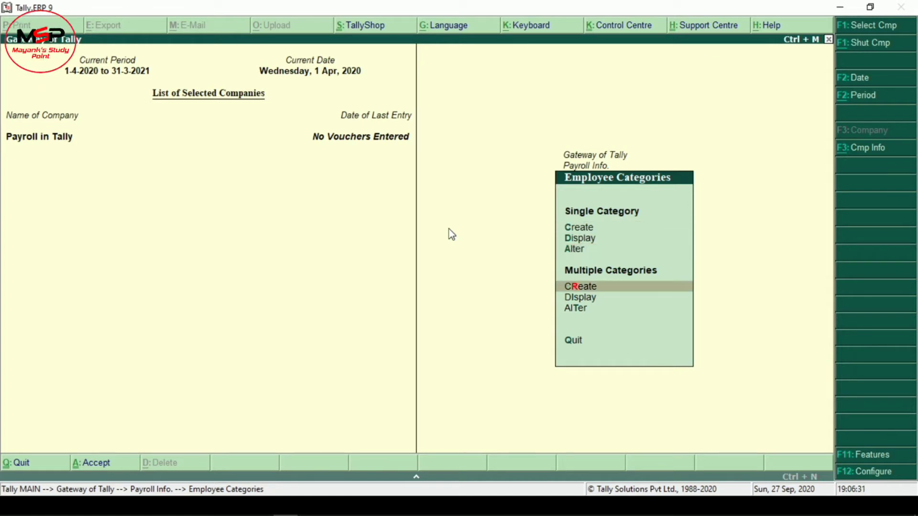
{"action": "key", "text": "Return"}
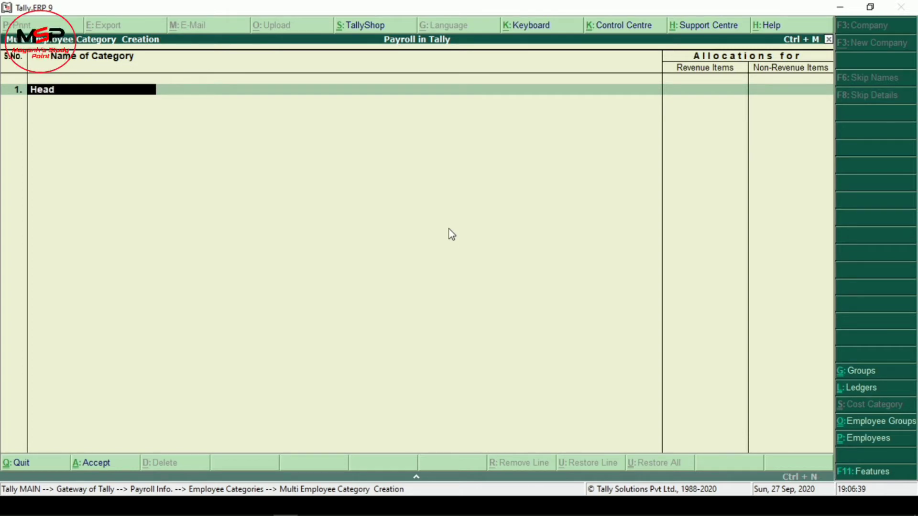
{"action": "type", "text": "office Png"}
{"action": "key", "text": "Return"}
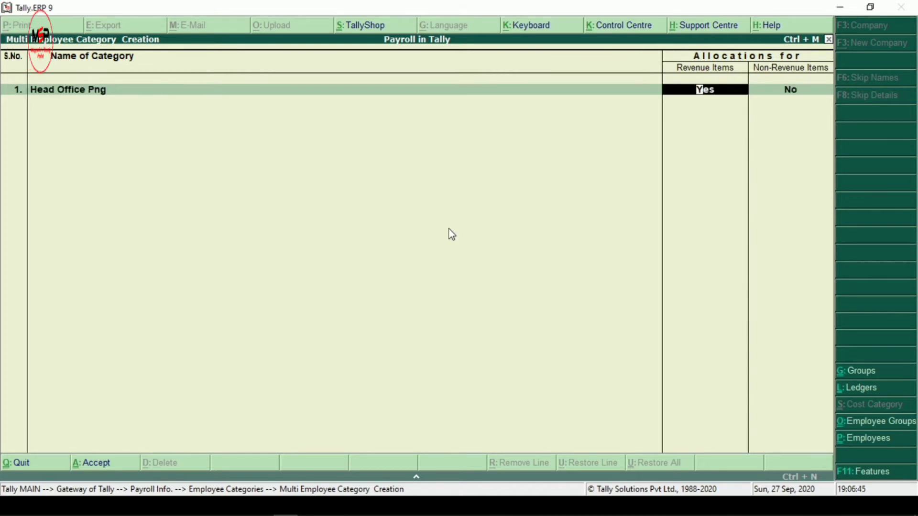
{"action": "key", "text": "Return"}
{"action": "type", "text": "y"}
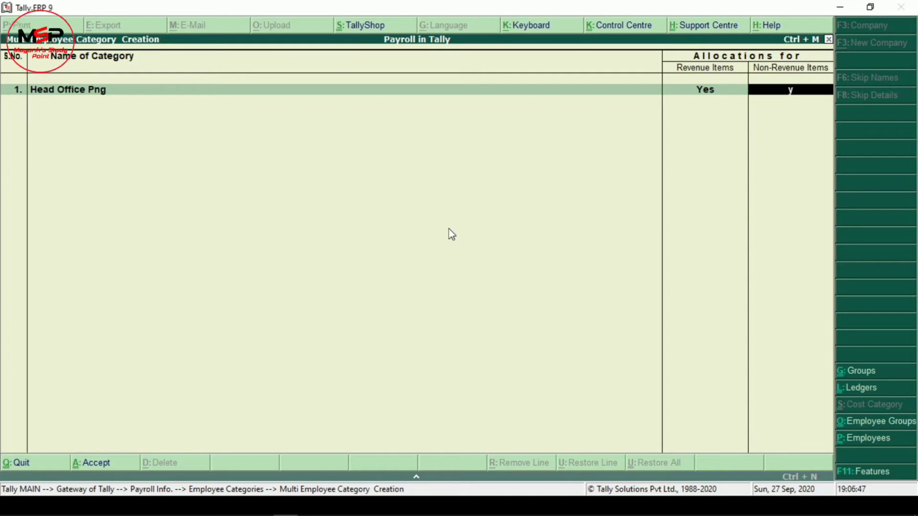
{"action": "key", "text": "Return"}
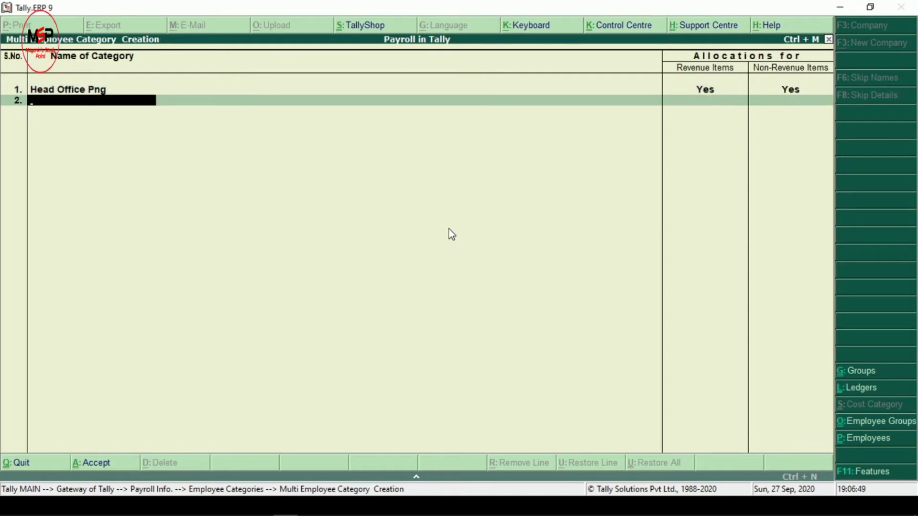
Step: Add a second category "Branch Office Dgp" with revenue and non-revenue allocations both Yes, and save the employee categories
{"action": "type", "text": "Bra"}
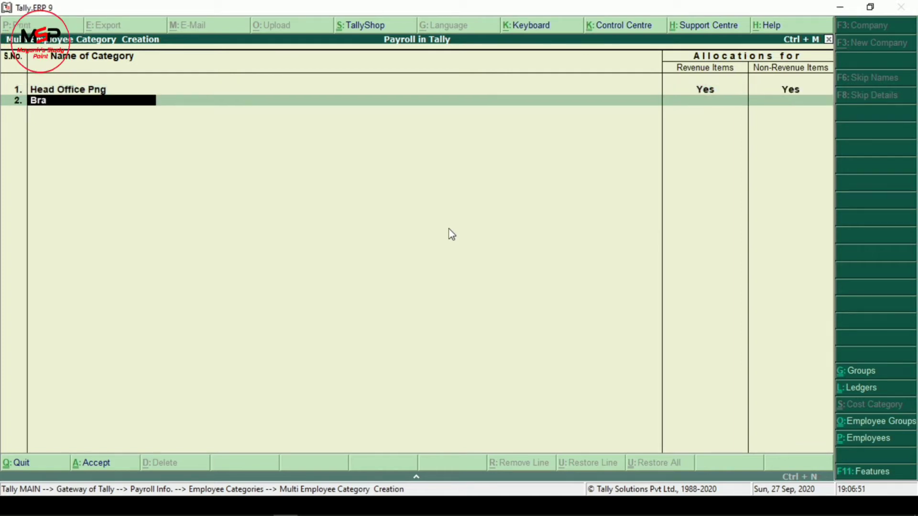
{"action": "type", "text": "nch office"}
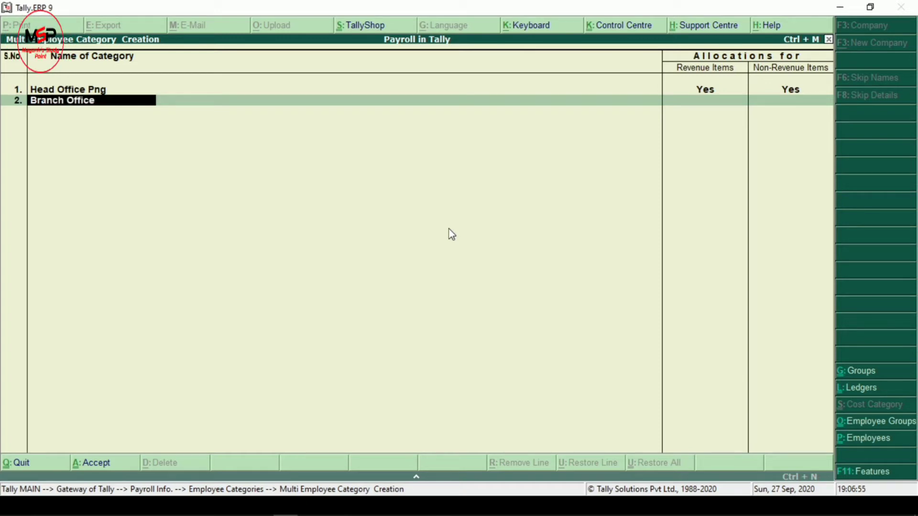
{"action": "key", "text": "Return"}
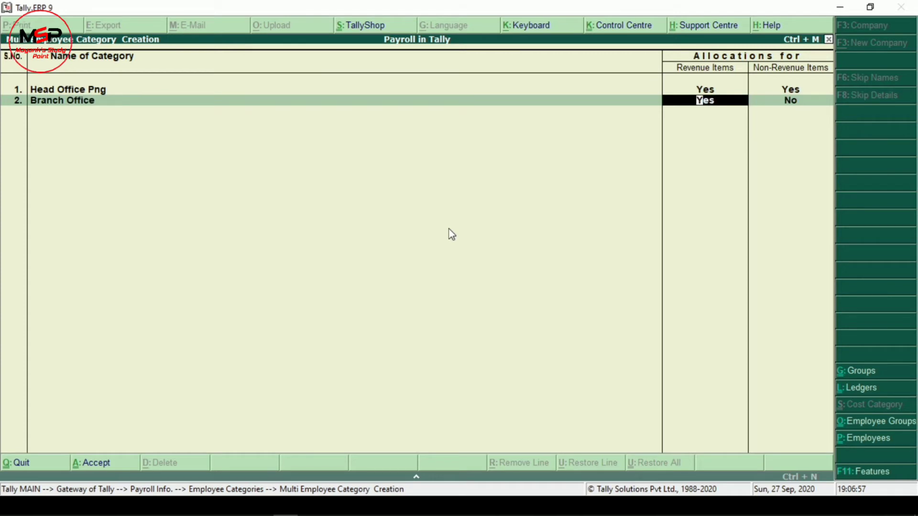
{"action": "key", "text": "BackSpace"}
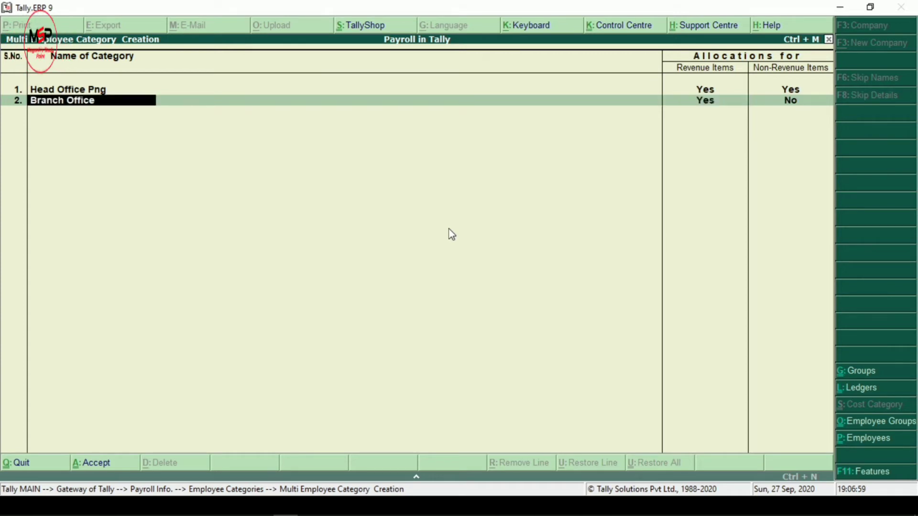
{"action": "type", "text": "Dgp"}
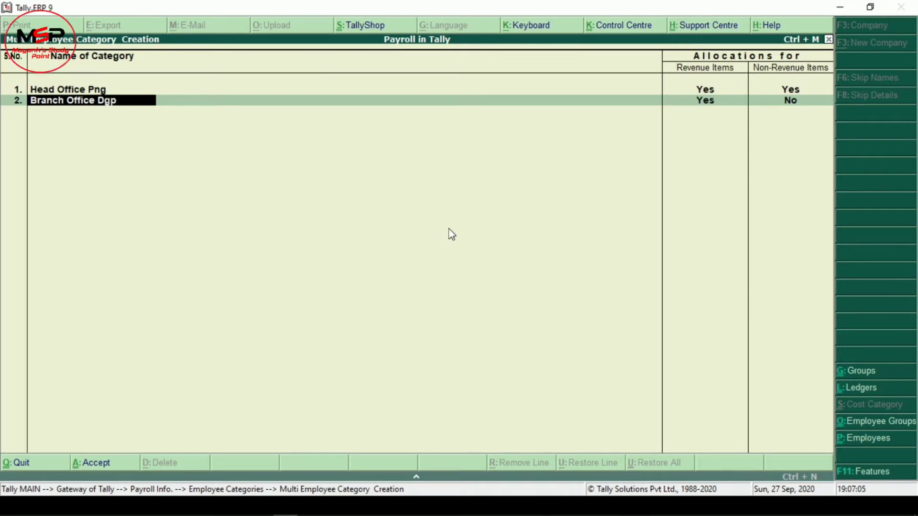
{"action": "key", "text": "Return"}
{"action": "key", "text": "Return"}
{"action": "type", "text": "y"}
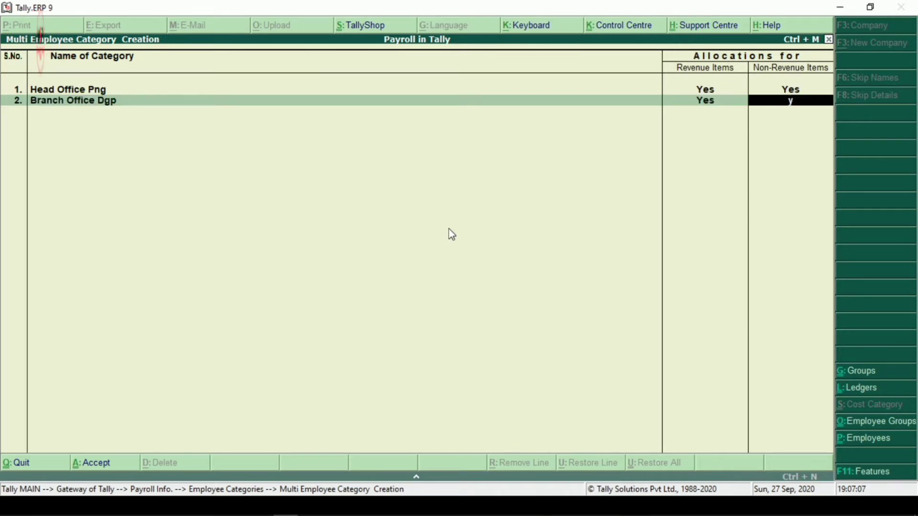
{"action": "key", "text": "Return"}
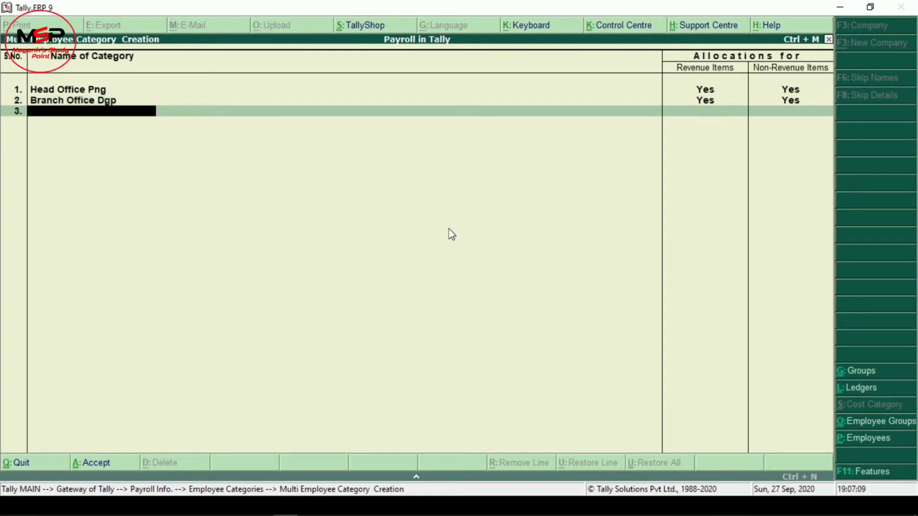
{"action": "key", "text": "ctrl+a"}
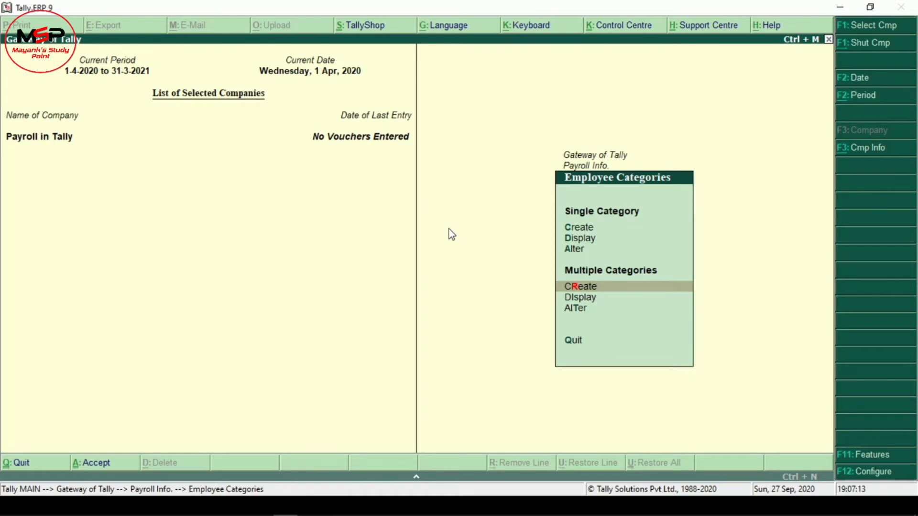
{"action": "key", "text": "Escape"}
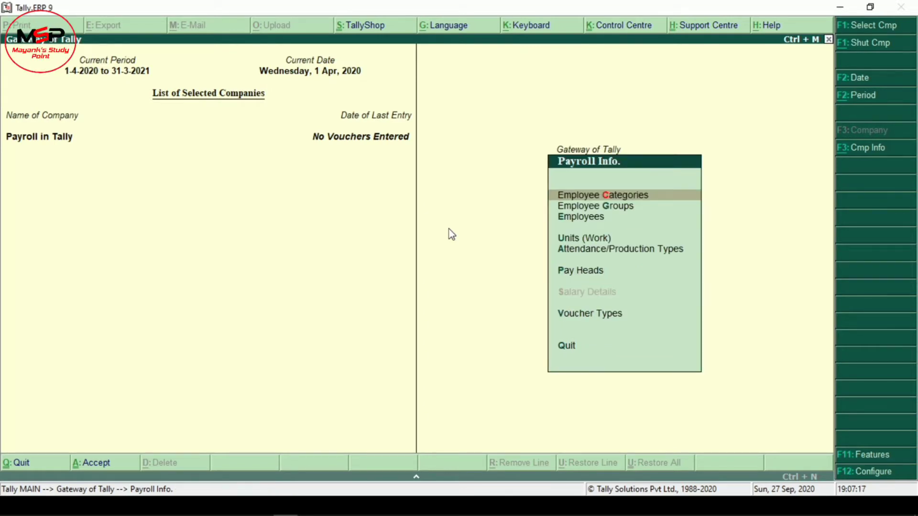
Step: Create a single employee group "Hr" in the Head Office Png category, under Primary with Define salary details set to No, and save it
{"action": "key", "text": "g"}
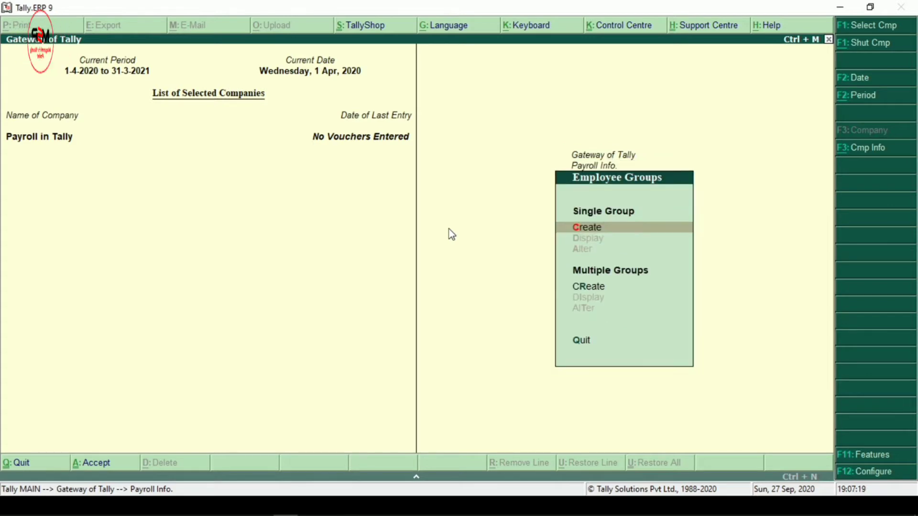
{"action": "key", "text": "c"}
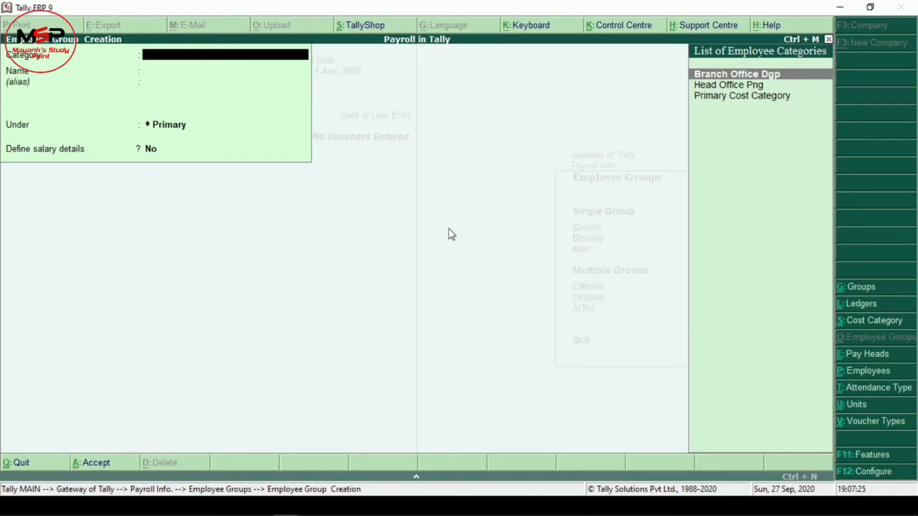
{"action": "key", "text": "Down"}
{"action": "key", "text": "Down"}
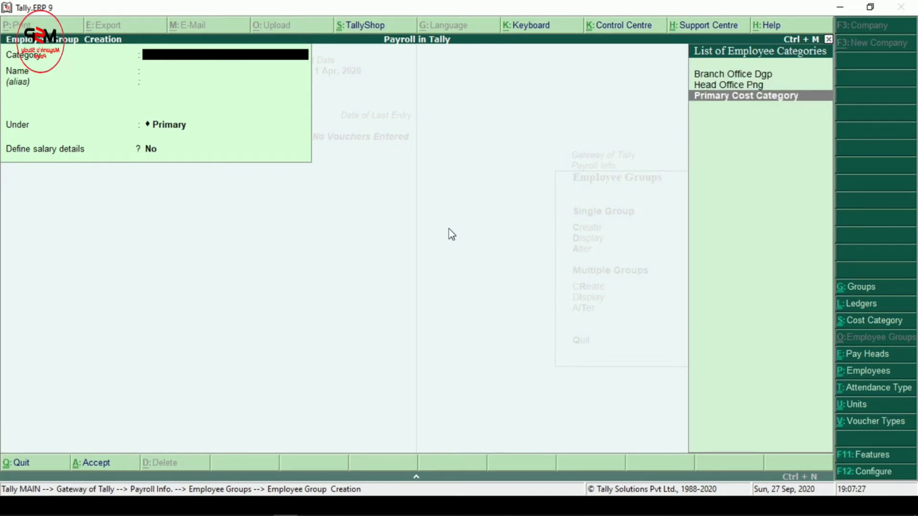
{"action": "key", "text": "Up"}
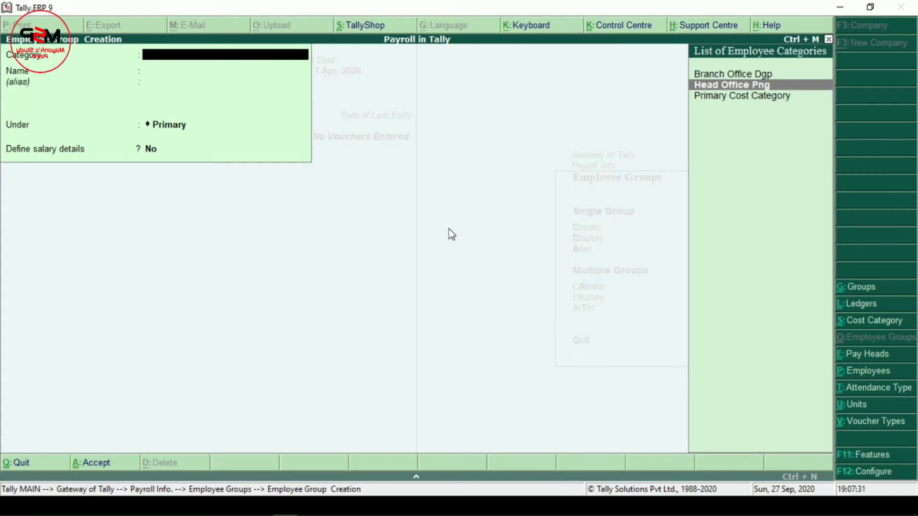
{"action": "key", "text": "Return"}
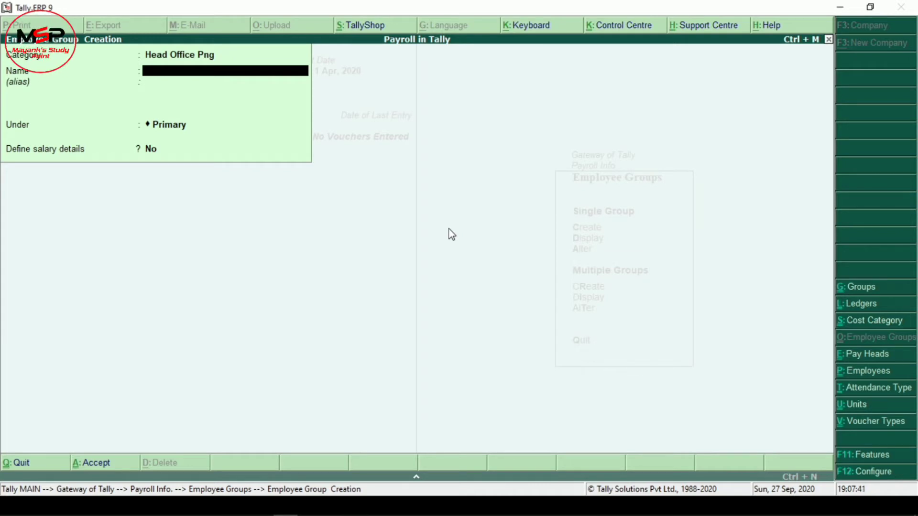
{"action": "type", "text": "Hr"}
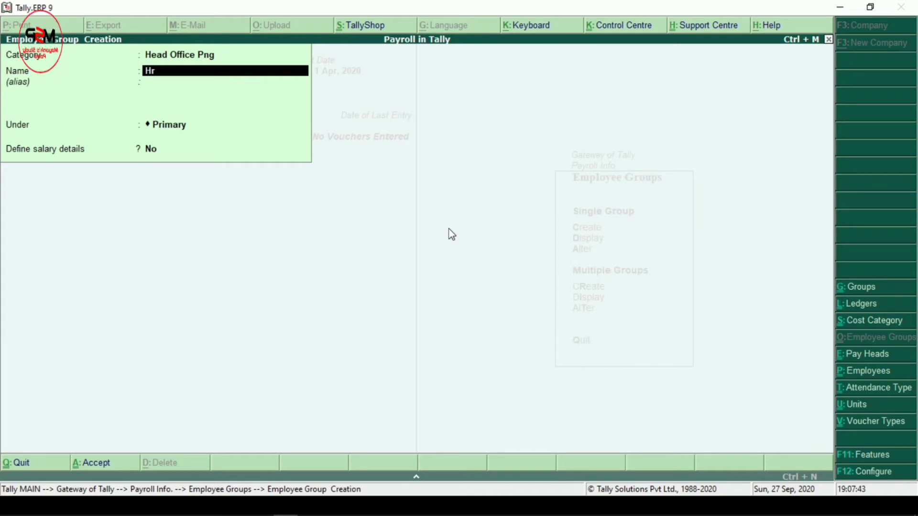
{"action": "key", "text": "Return"}
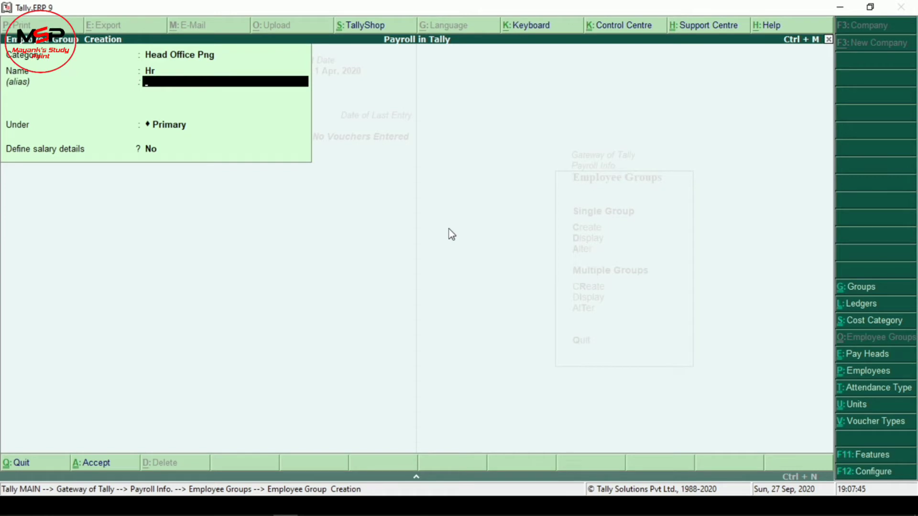
{"action": "key", "text": "Return"}
{"action": "key", "text": "Return"}
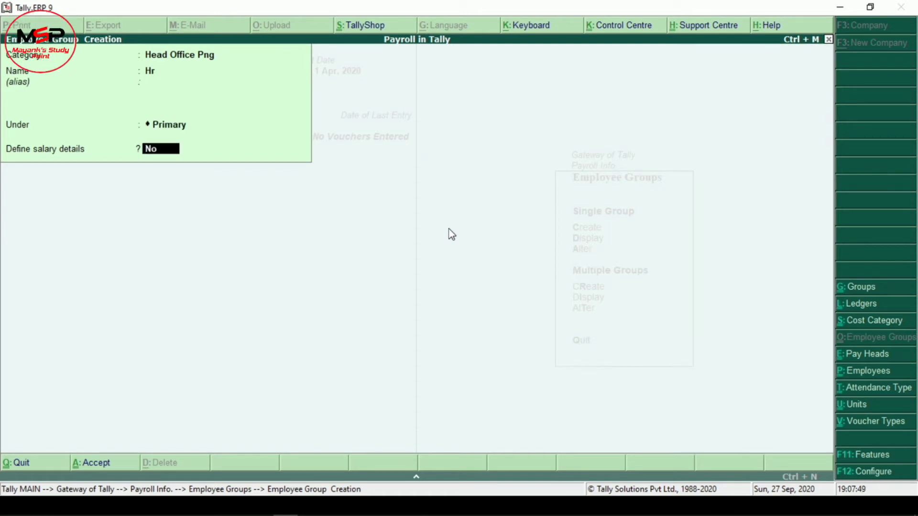
{"action": "key", "text": "Return"}
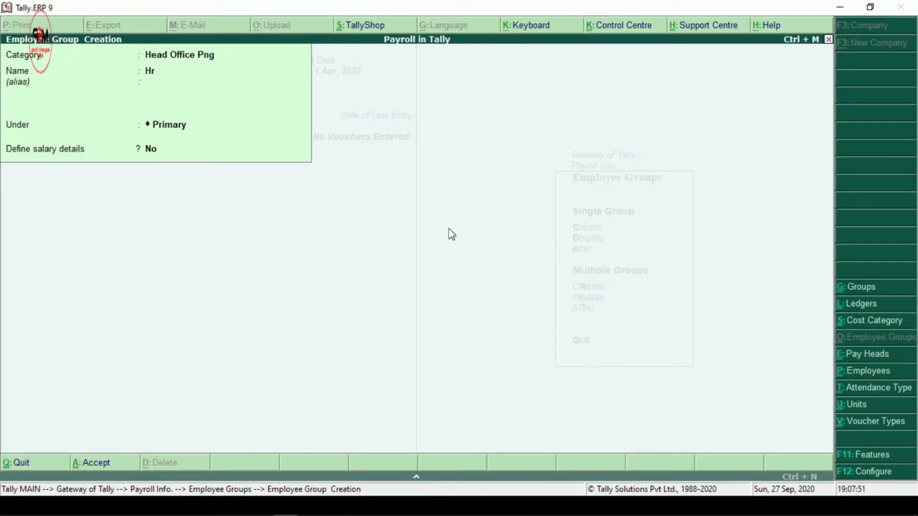
{"action": "key", "text": "Return"}
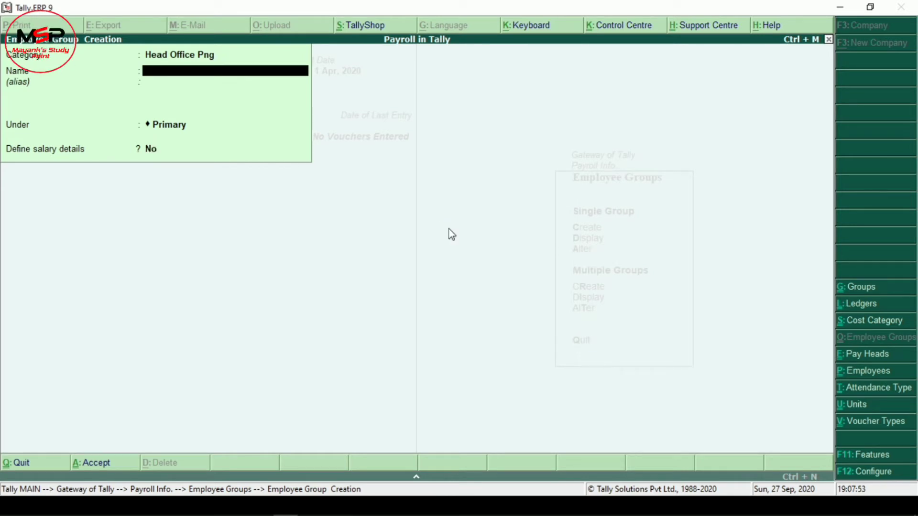
Step: Create a second employee group "Sales" in the Branch Office Dgp category, under Primary with no salary details, and save it
{"action": "key", "text": "BackSpace"}
{"action": "key", "text": "BackSpace"}
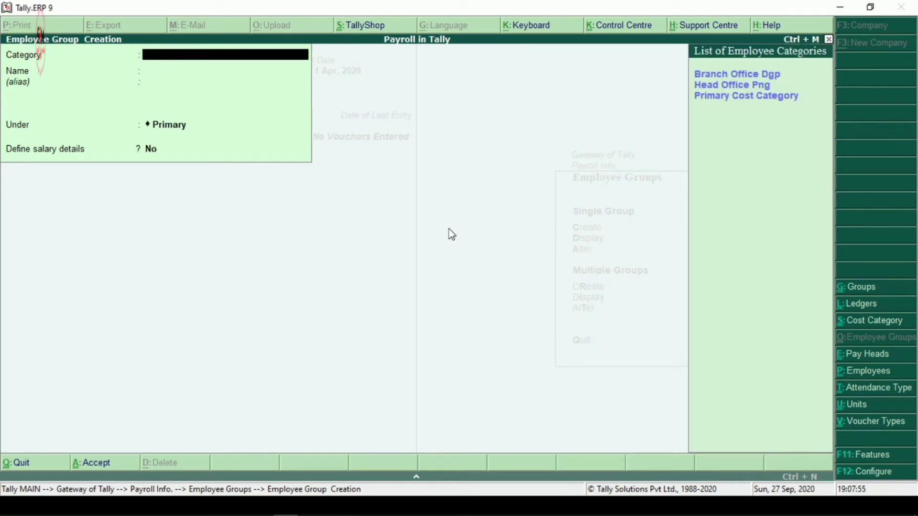
{"action": "key", "text": "Return"}
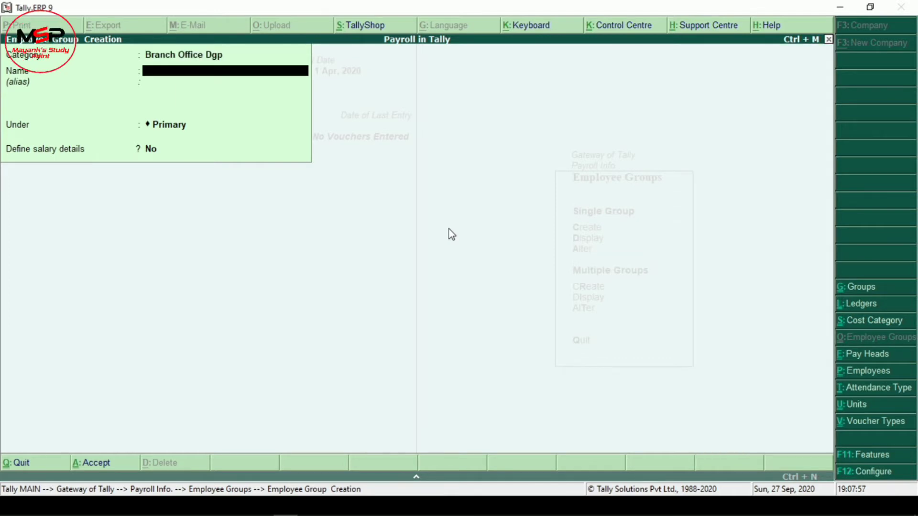
{"action": "type", "text": "Sale"}
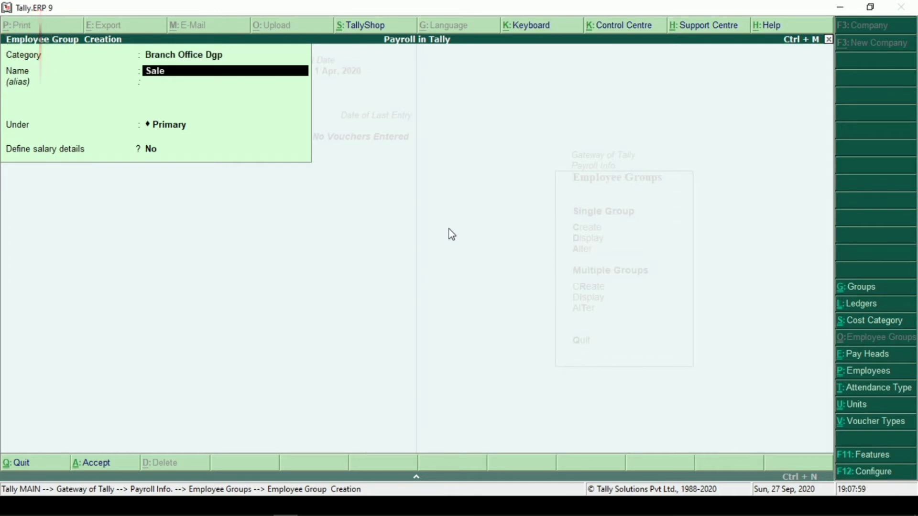
{"action": "type", "text": "s"}
{"action": "key", "text": "Return"}
{"action": "key", "text": "Return"}
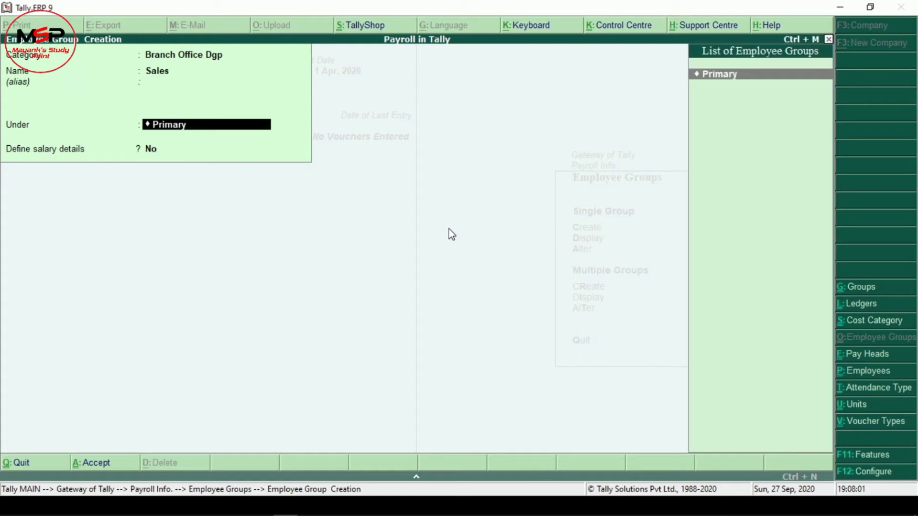
{"action": "key", "text": "Return"}
{"action": "key", "text": "Return"}
{"action": "key", "text": "Return"}
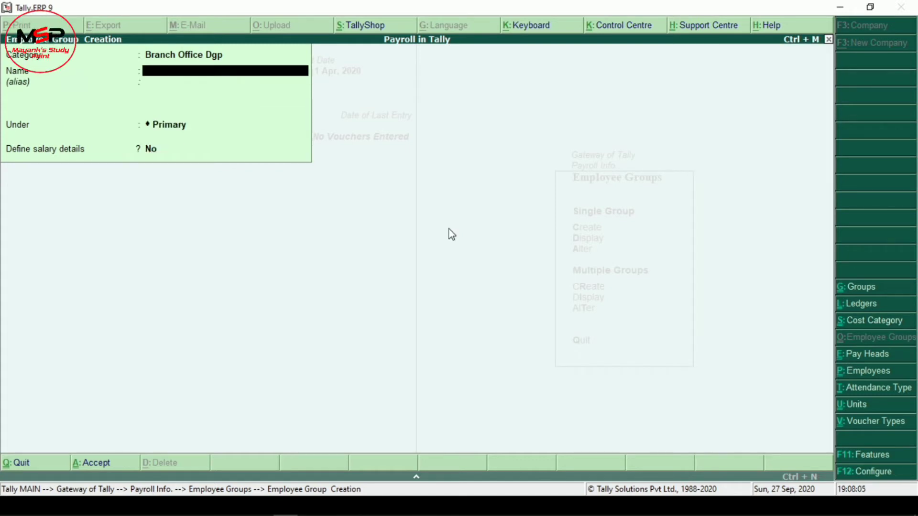
Step: Leave group creation, display the list of employee groups to check them, and return to Payroll Info
{"action": "key", "text": "Escape"}
{"action": "key", "text": "Return"}
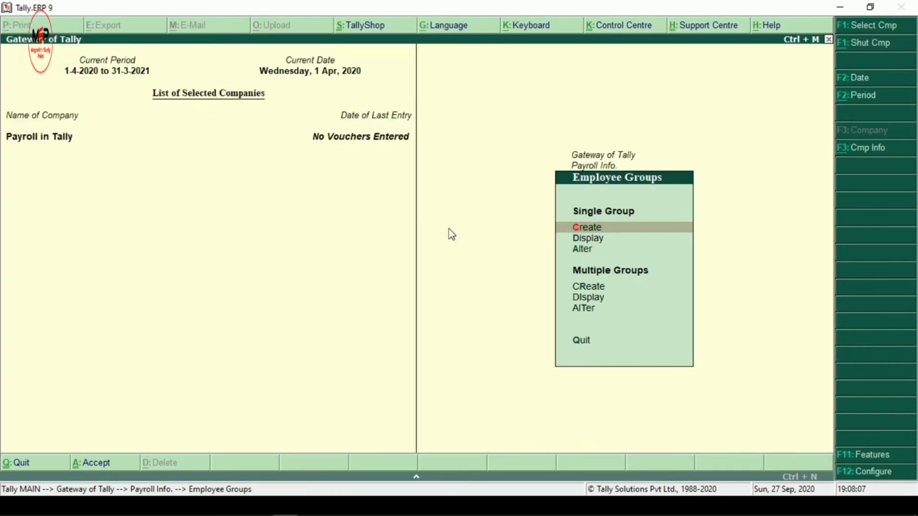
{"action": "key", "text": "d"}
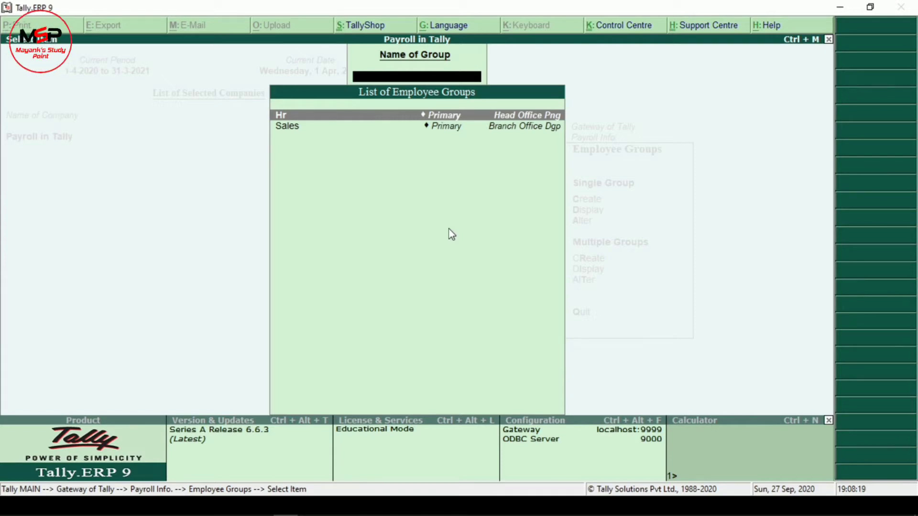
{"action": "key", "text": "Escape"}
{"action": "key", "text": "Escape"}
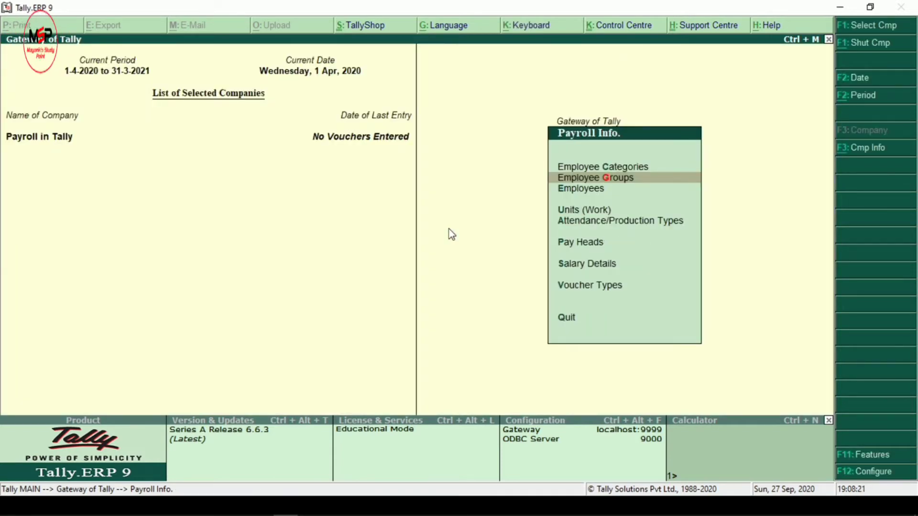
Step: Create a simple work unit with symbol "hrs", formal name "Hours" and 0 decimal places, and save it
{"action": "key", "text": "u"}
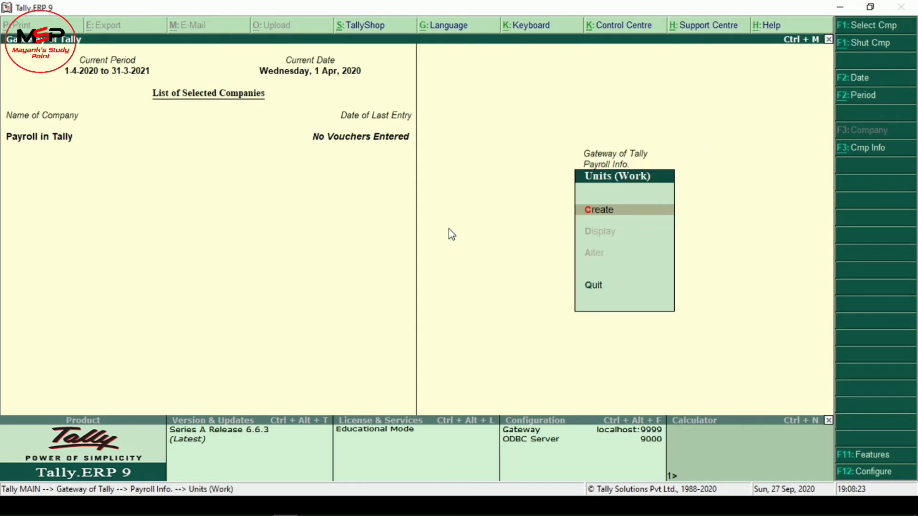
{"action": "key", "text": "Return"}
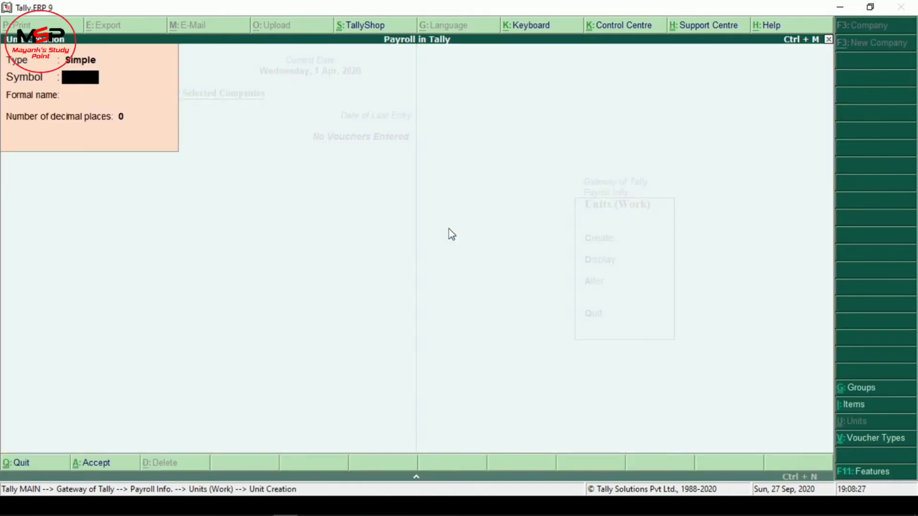
{"action": "type", "text": "hrs"}
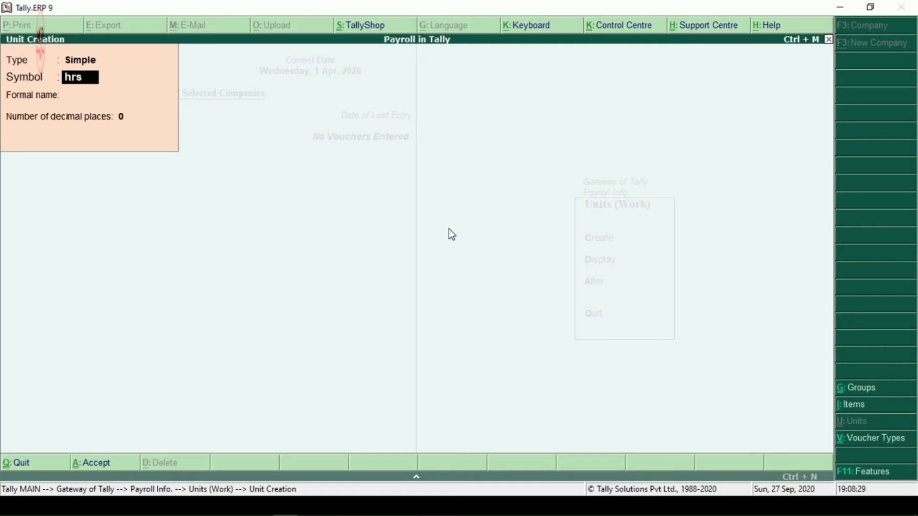
{"action": "key", "text": "Return"}
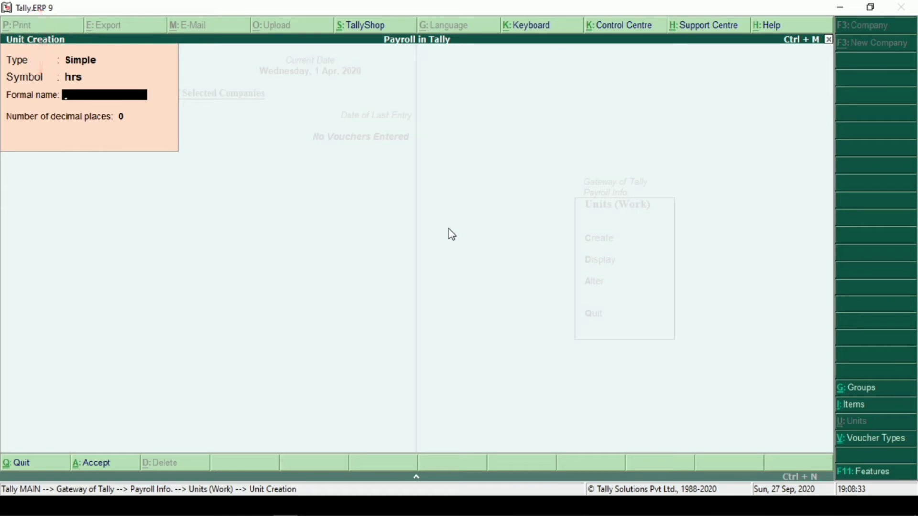
{"action": "key", "text": "Return"}
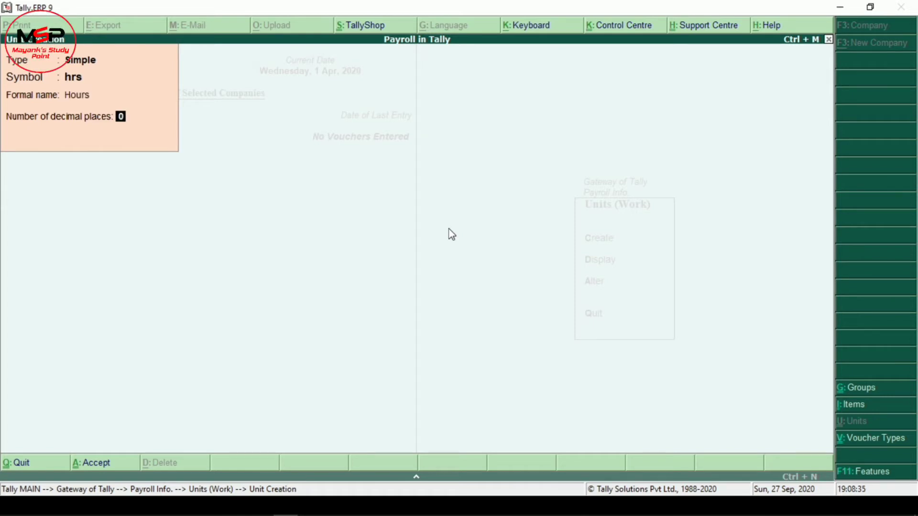
{"action": "key", "text": "Return"}
{"action": "key", "text": "Return"}
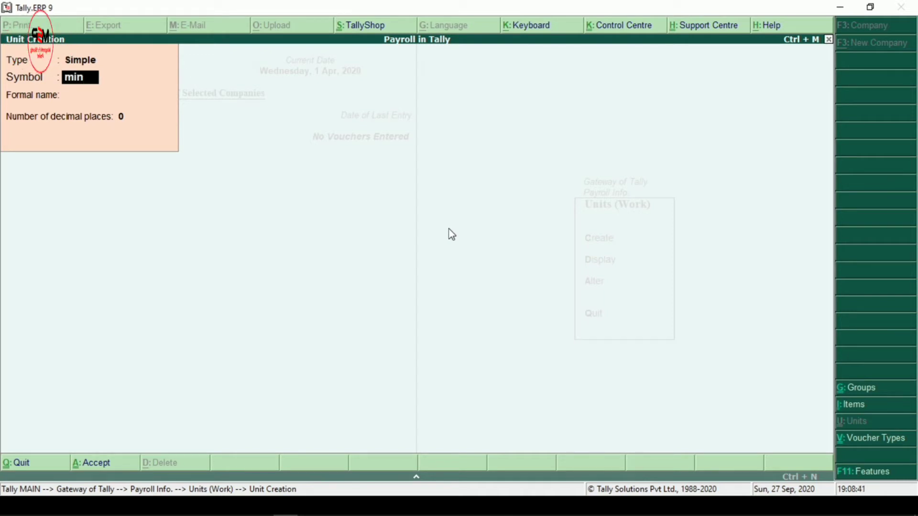
Step: Create another simple work unit with symbol "min", formal name "Minute" and 0 decimal places, and save it
{"action": "key", "text": "Return"}
{"action": "type", "text": "Minut"}
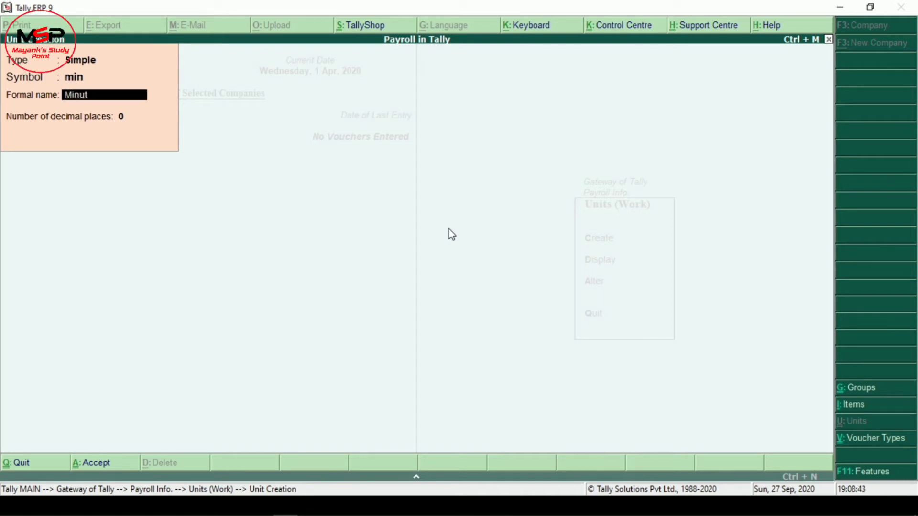
{"action": "key", "text": "Return"}
{"action": "key", "text": "Return"}
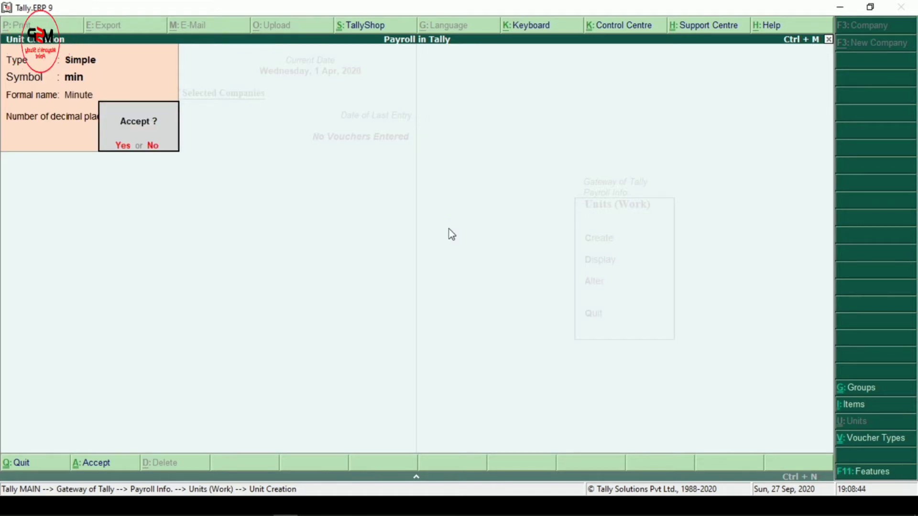
{"action": "key", "text": "Return"}
Step: Create a compound work unit of hrs of 60 min, save it, and leave unit creation
{"action": "key", "text": "BackSpace"}
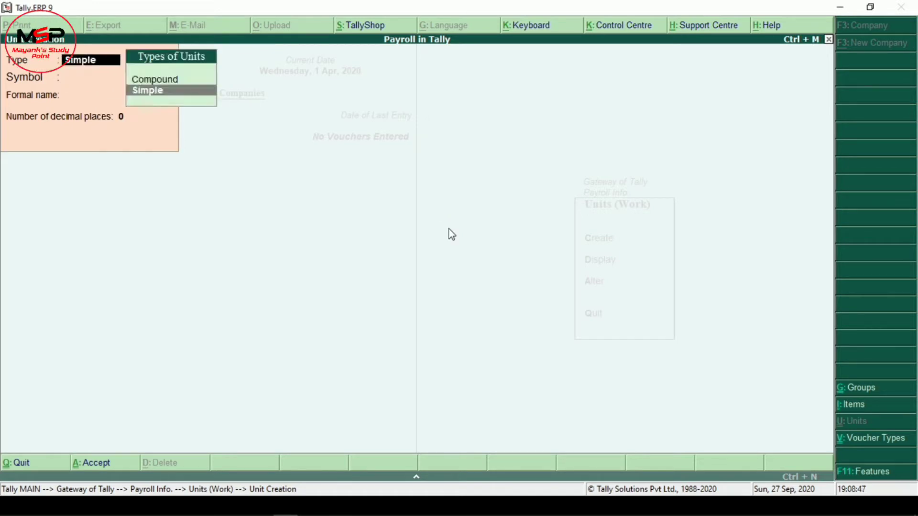
{"action": "key", "text": "Up"}
{"action": "key", "text": "Return"}
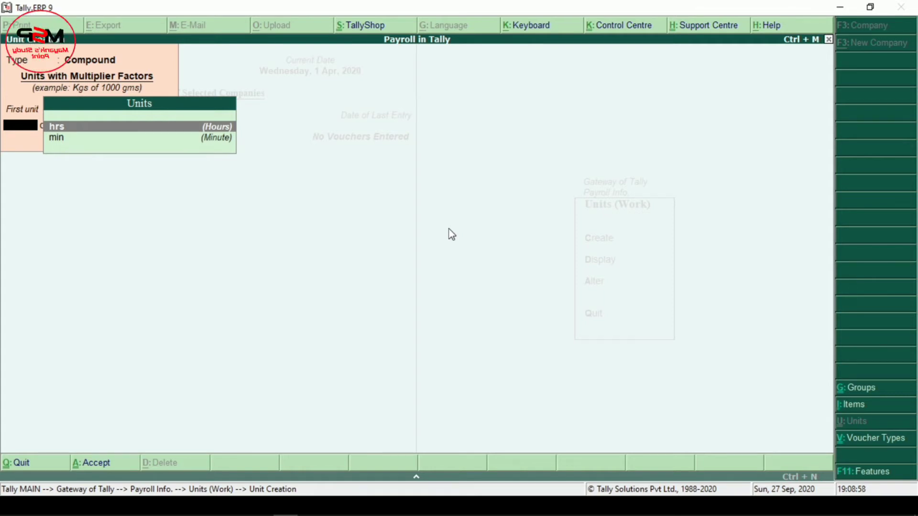
{"action": "key", "text": "Return"}
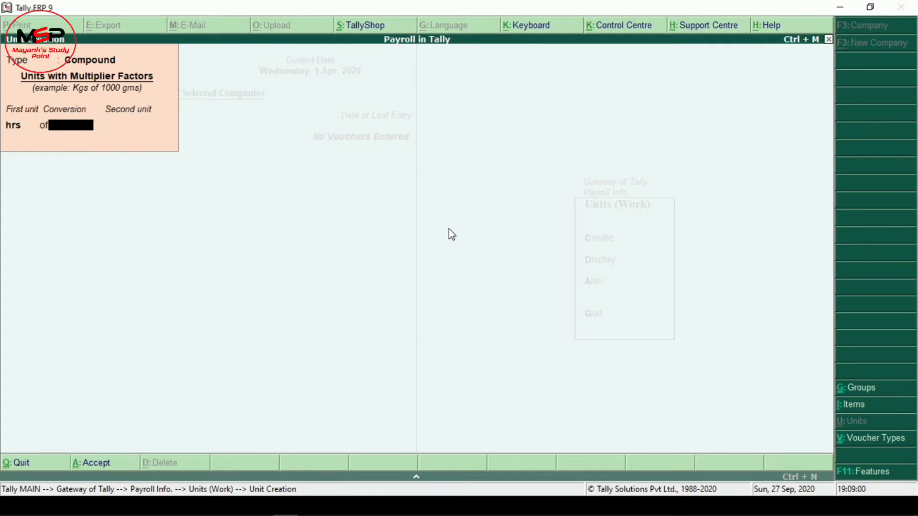
{"action": "type", "text": "60"}
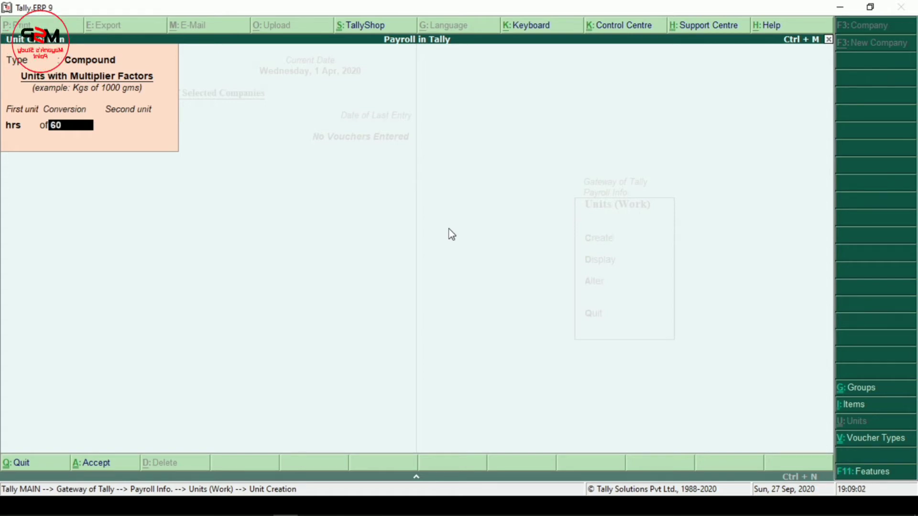
{"action": "key", "text": "Return"}
{"action": "key", "text": "Return"}
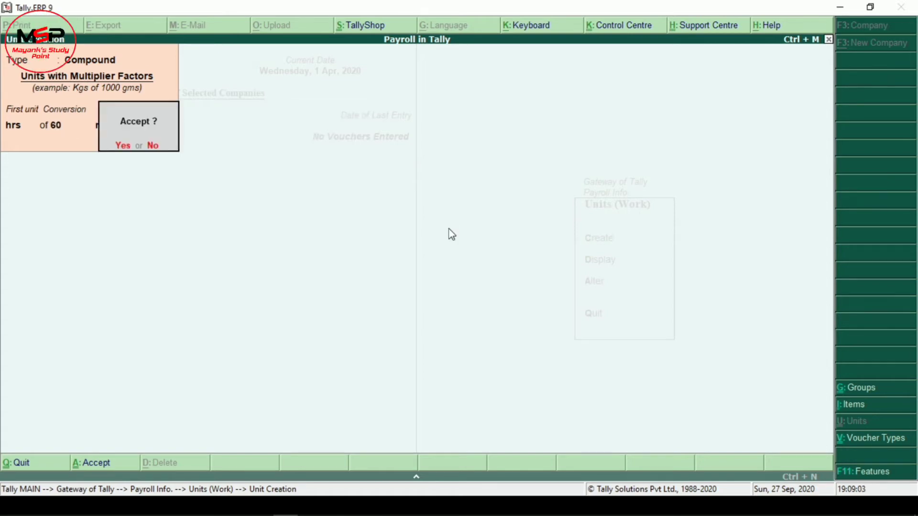
{"action": "key", "text": "n"}
{"action": "key", "text": "Escape"}
{"action": "key", "text": "y"}
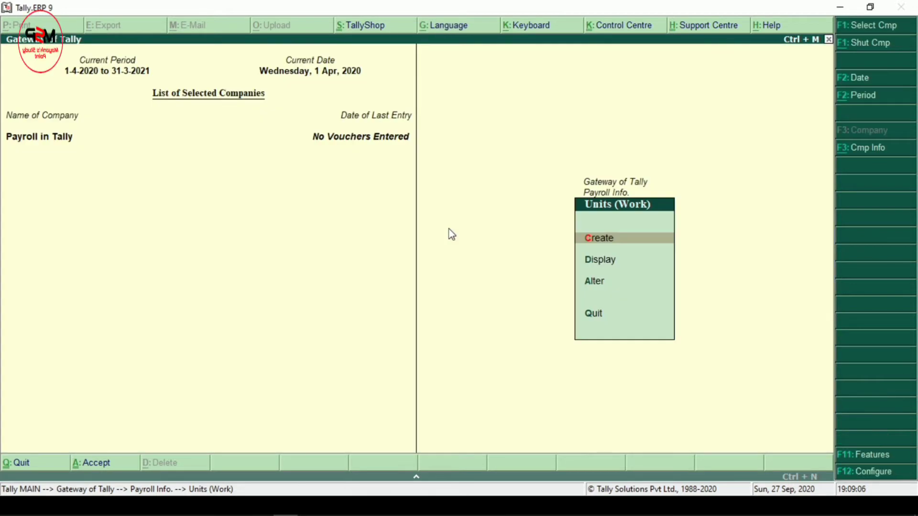
Step: Display the list of work units to check them, and return to Payroll Info
{"action": "key", "text": "d"}
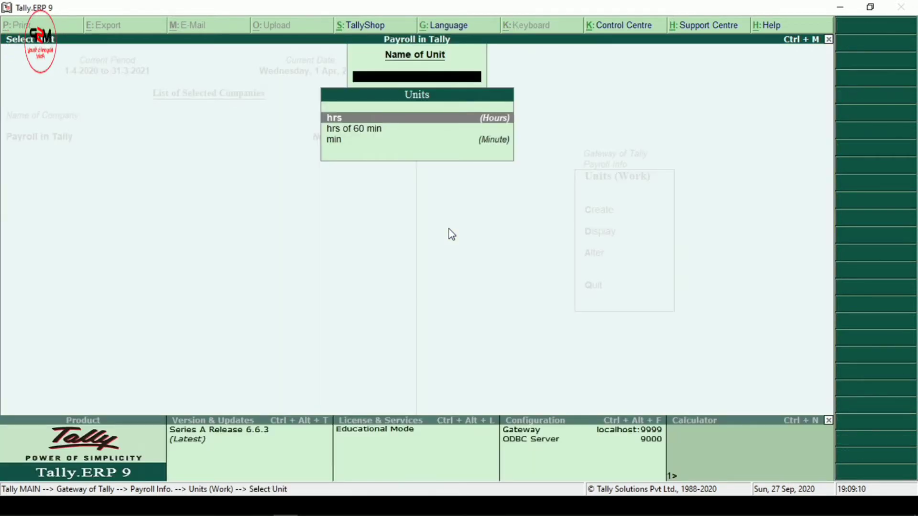
{"action": "key", "text": "Escape"}
{"action": "key", "text": "Escape"}
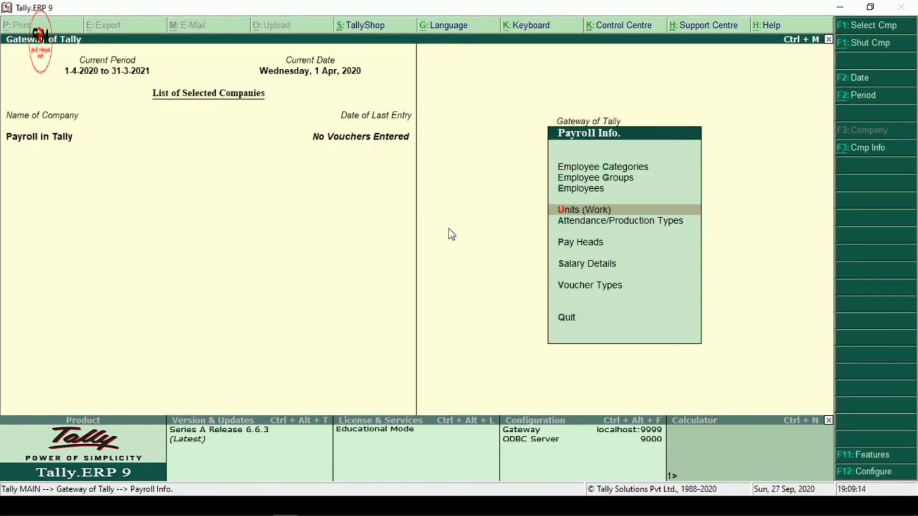
Step: Create an attendance type named "Present" under Primary with attendance type Attendance / Leave with Pay, and save it
{"action": "key", "text": "Down"}
{"action": "key", "text": "Return"}
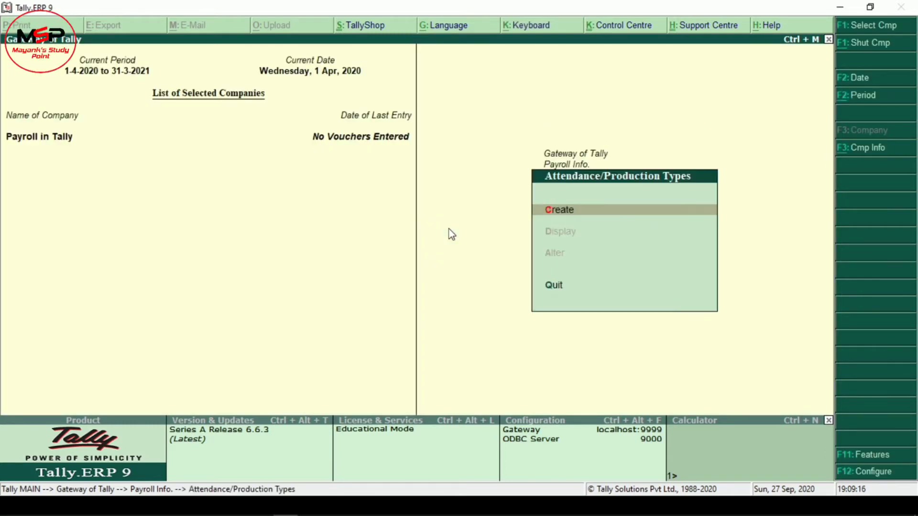
{"action": "key", "text": "Return"}
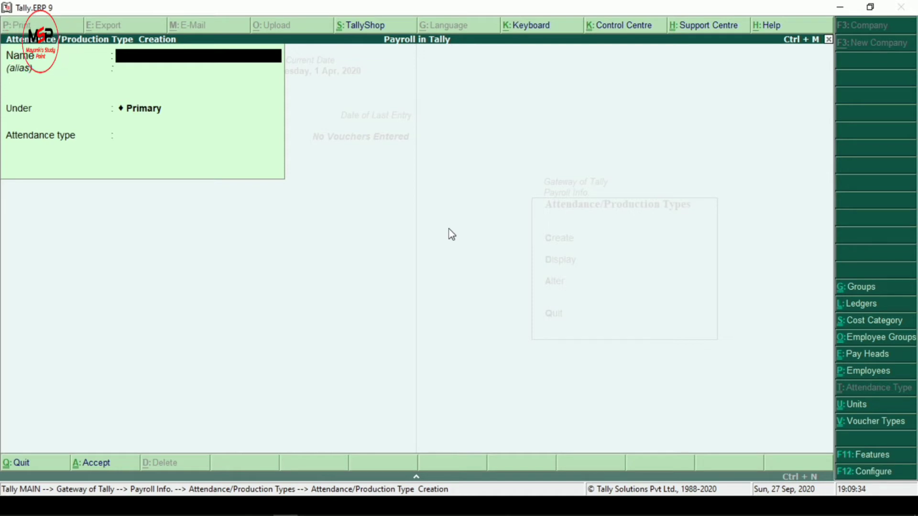
{"action": "type", "text": "Present"}
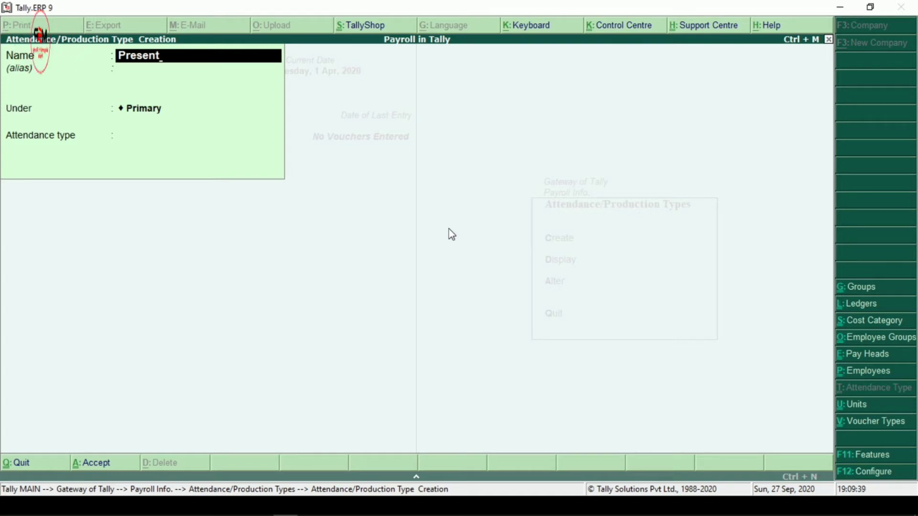
{"action": "key", "text": "Return"}
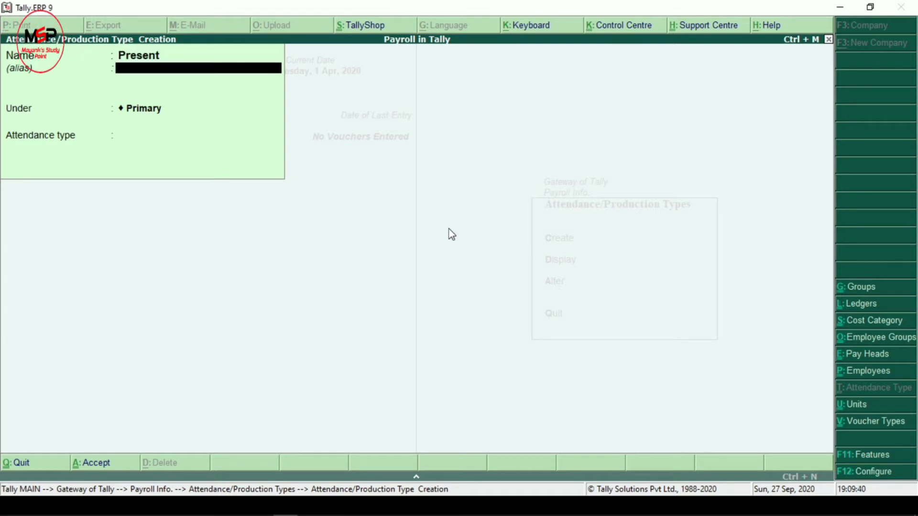
{"action": "key", "text": "Return"}
{"action": "key", "text": "Return"}
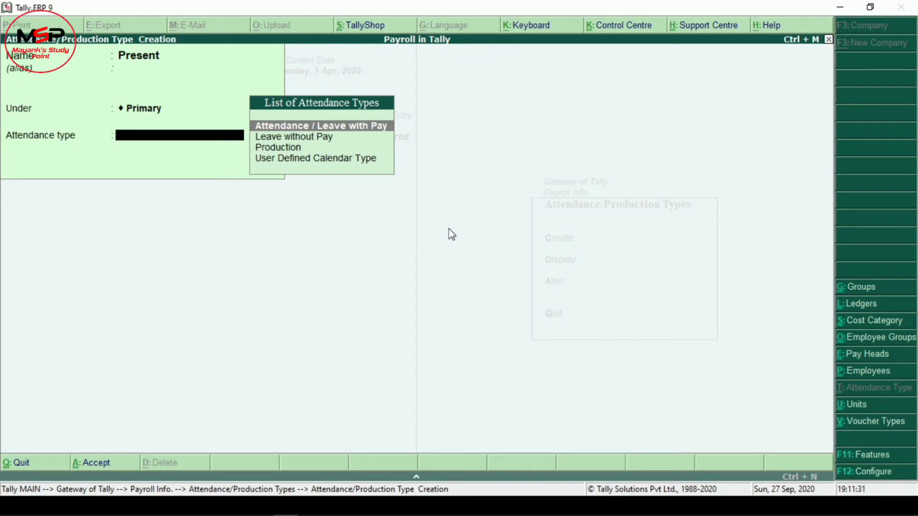
{"action": "key", "text": "Return"}
{"action": "key", "text": "Return"}
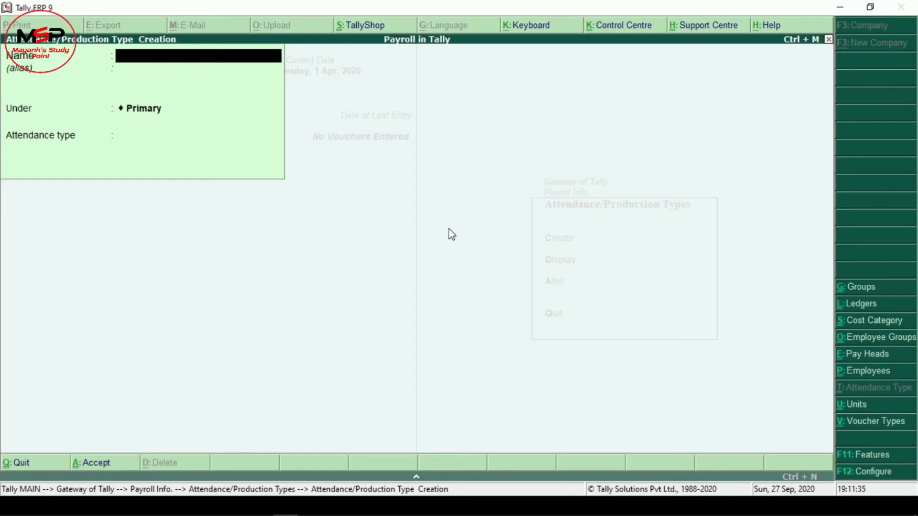
Step: Create a Production type named "Overtime" under Primary with unit hrs of 60 min, save it, and leave the creation form
{"action": "type", "text": "Overt"}
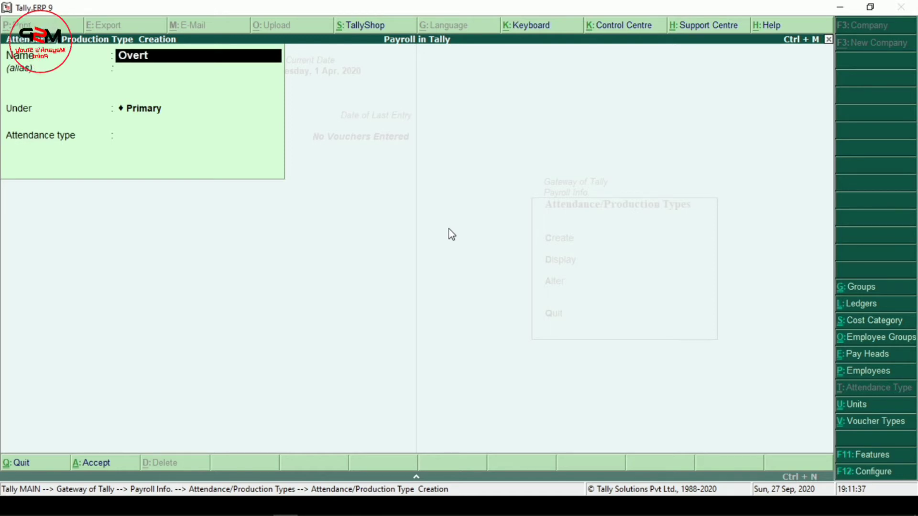
{"action": "type", "text": "ime"}
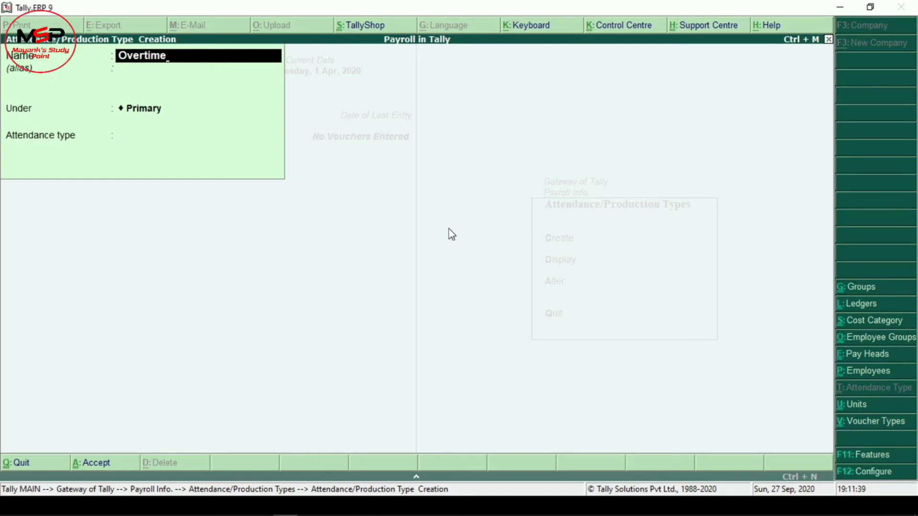
{"action": "key", "text": "Return"}
{"action": "key", "text": "Return"}
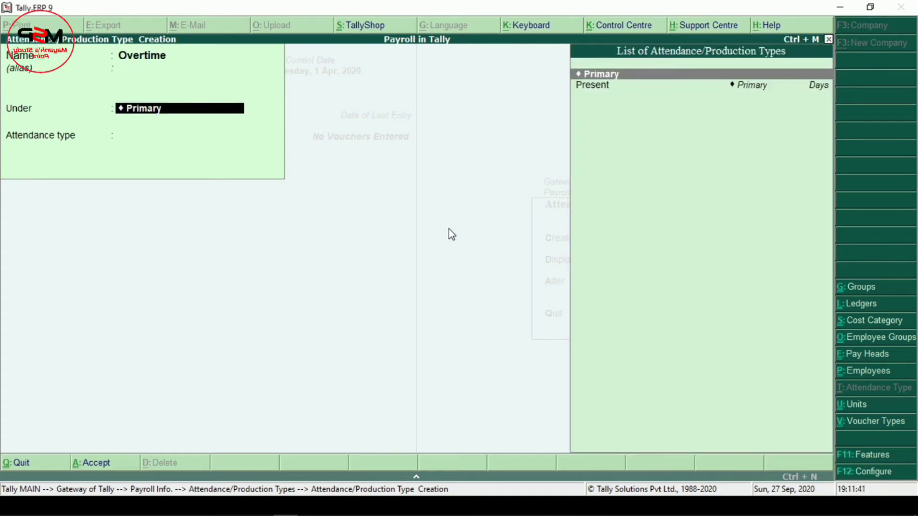
{"action": "key", "text": "Return"}
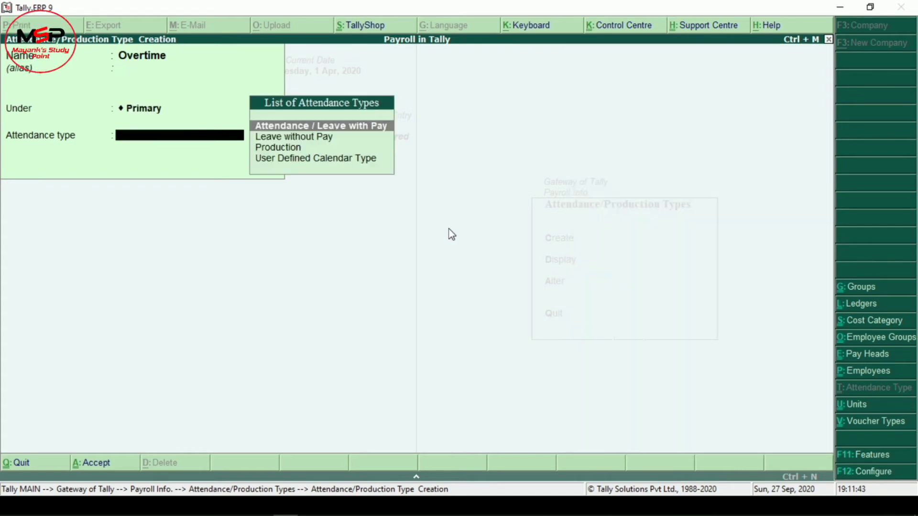
{"action": "key", "text": "Down"}
{"action": "key", "text": "Down"}
{"action": "key", "text": "Return"}
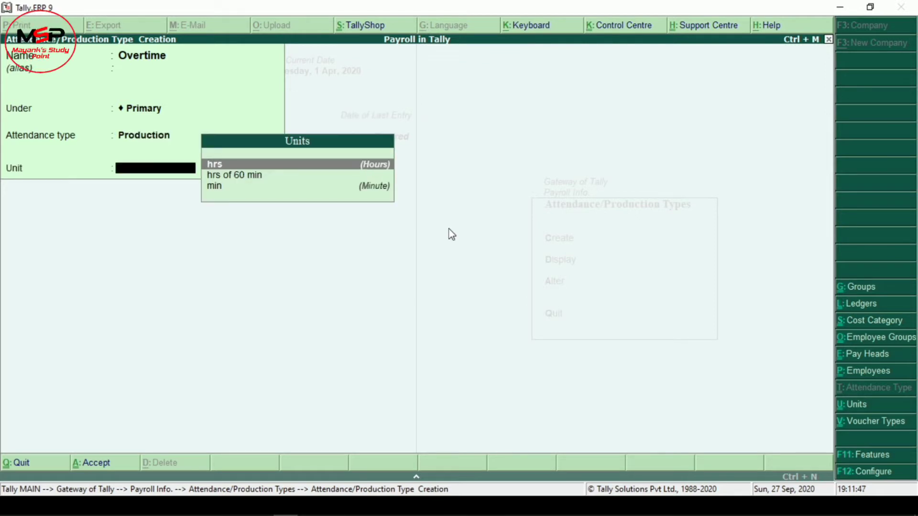
{"action": "key", "text": "Down"}
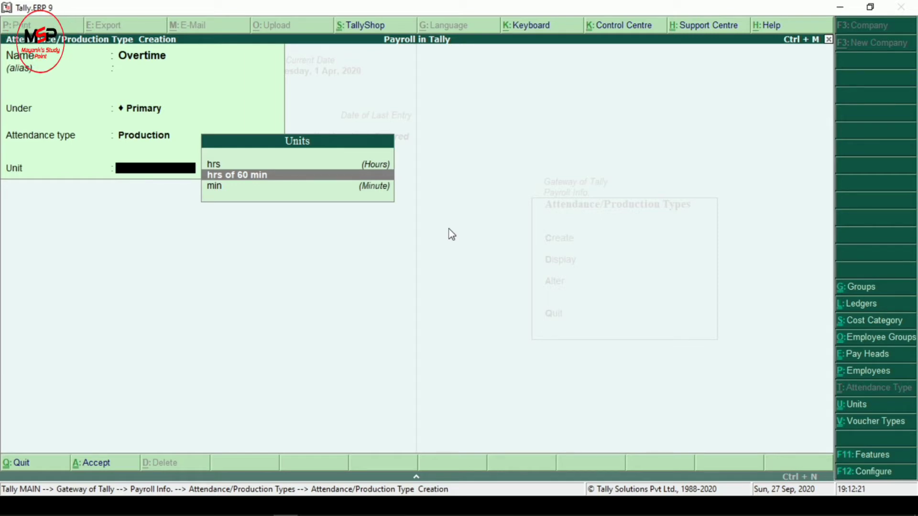
{"action": "key", "text": "Return"}
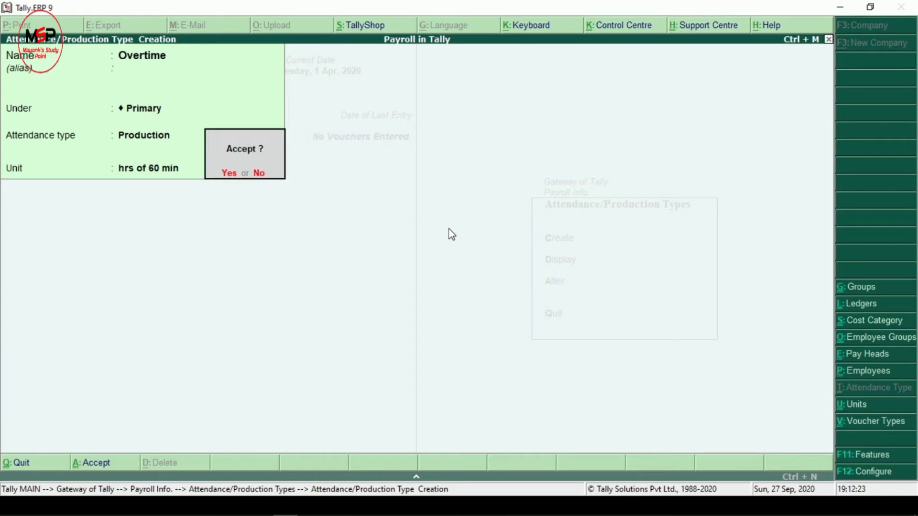
{"action": "key", "text": "Return"}
{"action": "key", "text": "Escape"}
Step: Display the list of attendance/production types to check them, and return to Payroll Info
{"action": "key", "text": "Return"}
{"action": "key", "text": "Down"}
{"action": "key", "text": "Return"}
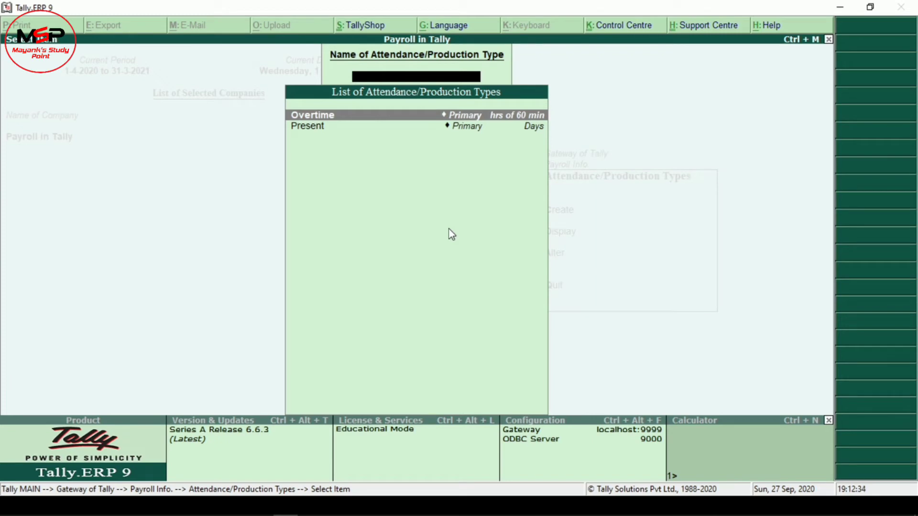
{"action": "key", "text": "Escape"}
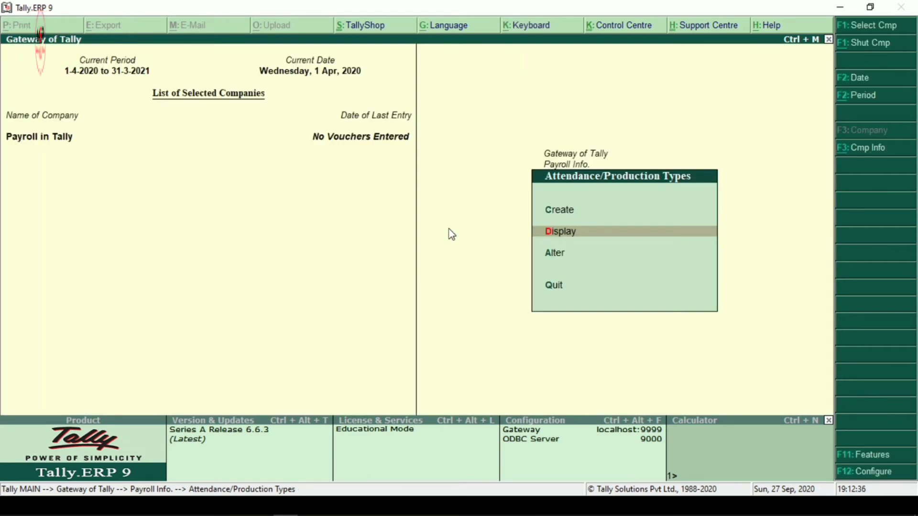
{"action": "key", "text": "Escape"}
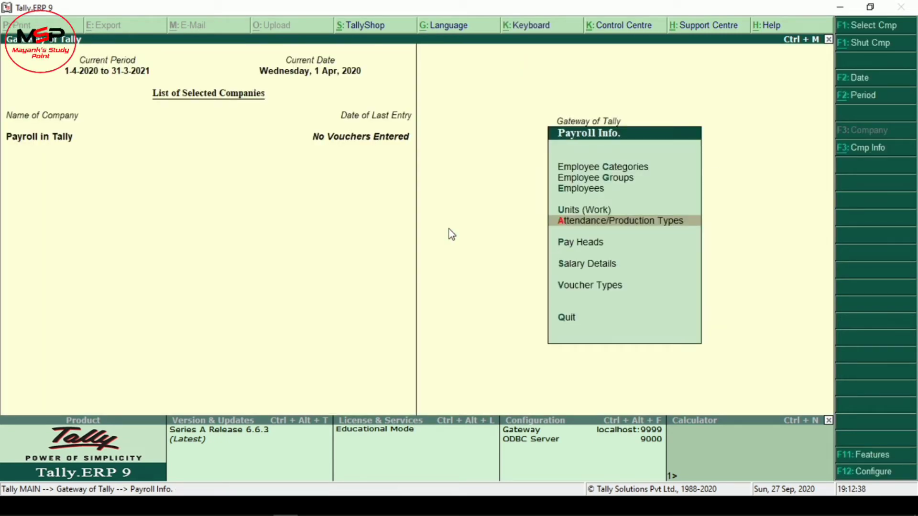
Step: Start creating a pay head and name it "Basic", leaving the alias blank
{"action": "key", "text": "p"}
{"action": "key", "text": "Return"}
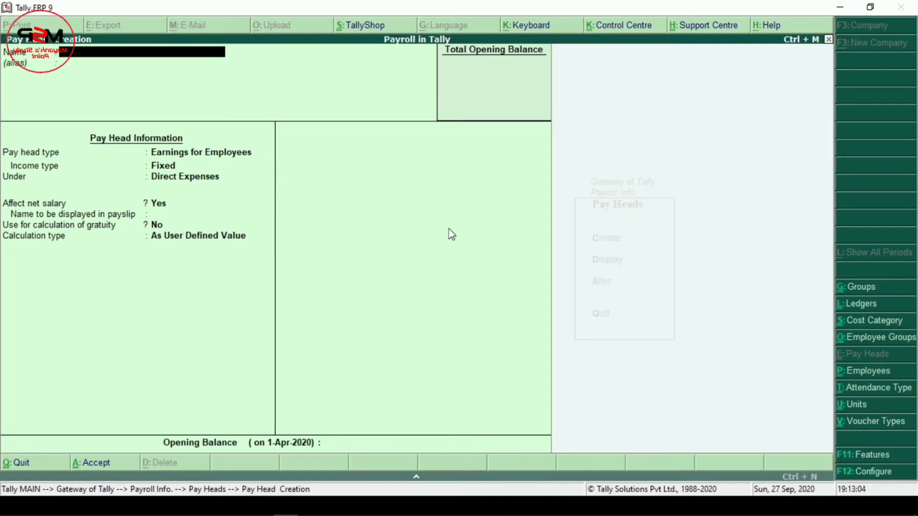
{"action": "type", "text": "Basic"}
{"action": "key", "text": "Return"}
{"action": "key", "text": "Return"}
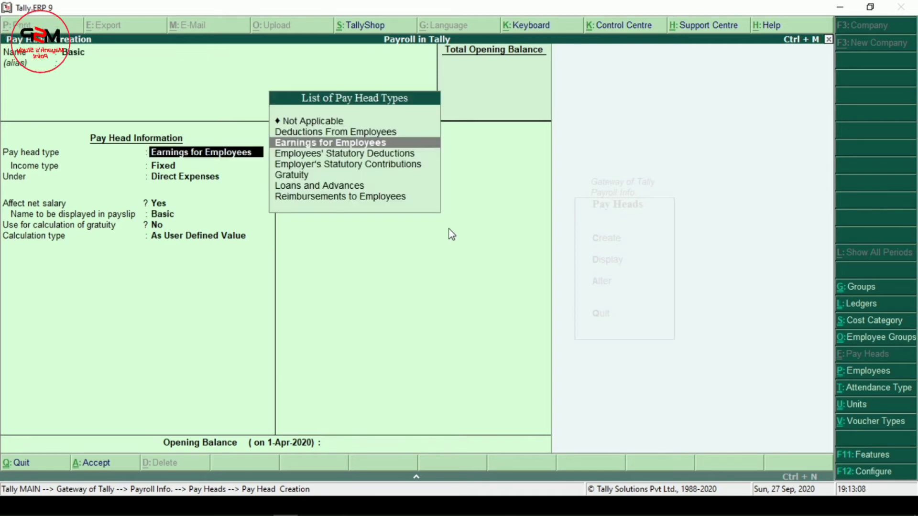
Step: Set the Basic pay head's type to Earnings for Employees with Fixed income type, under Direct Expenses
{"action": "key", "text": "Up"}
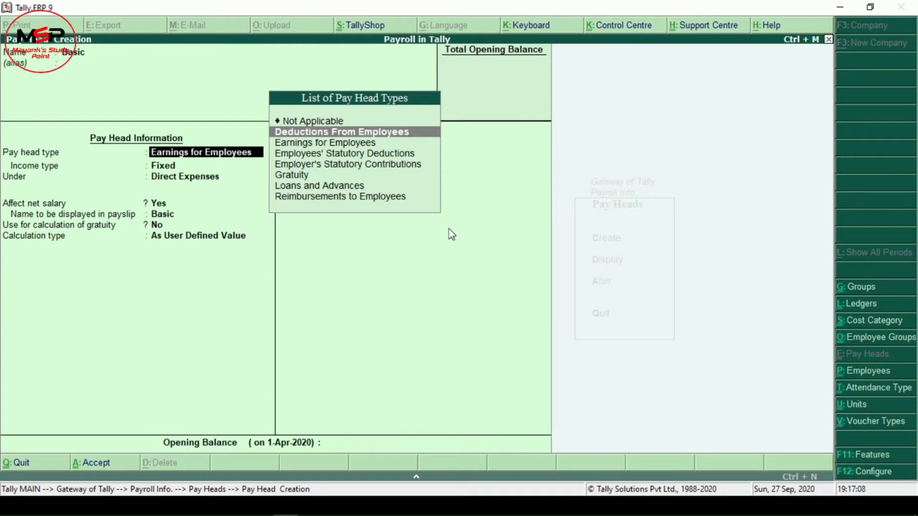
{"action": "key", "text": "Down"}
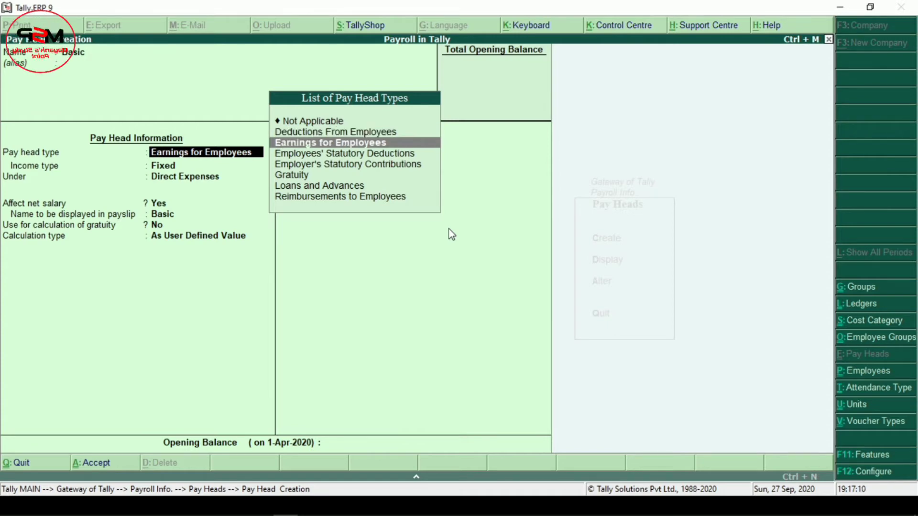
{"action": "key", "text": "Return"}
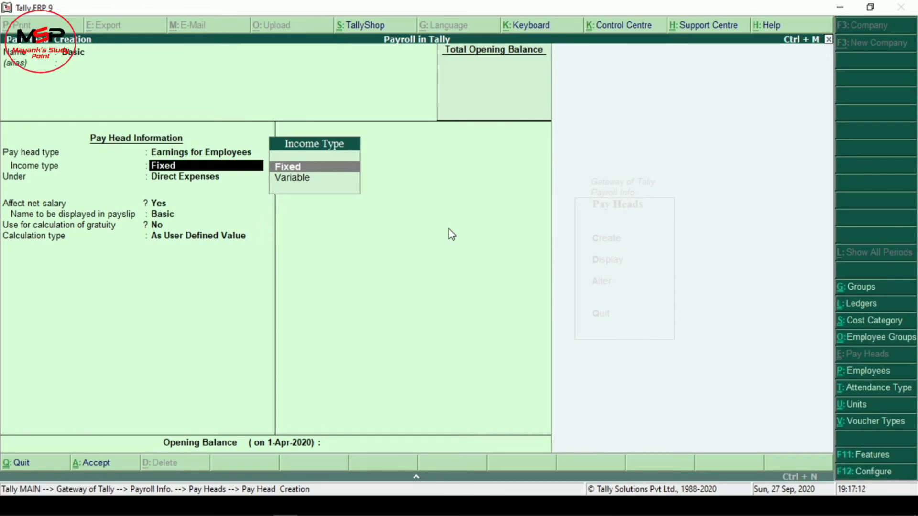
{"action": "key", "text": "Return"}
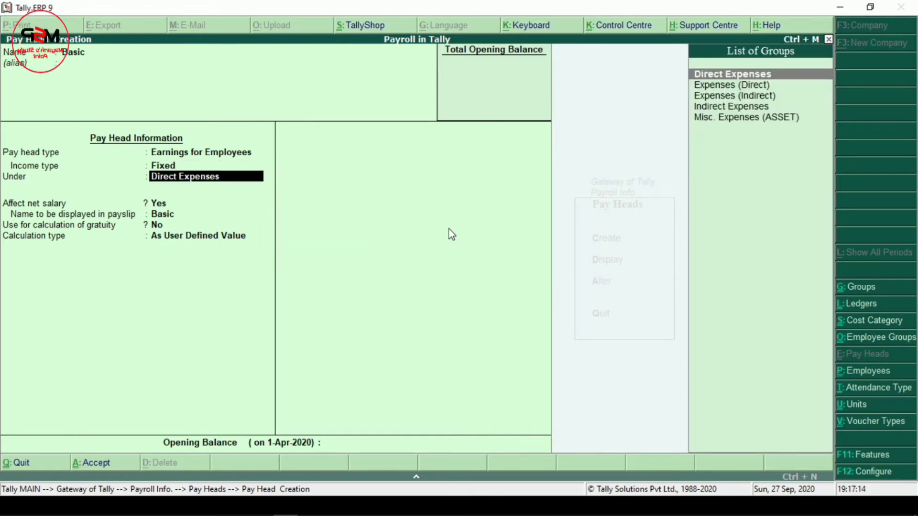
{"action": "key", "text": "Return"}
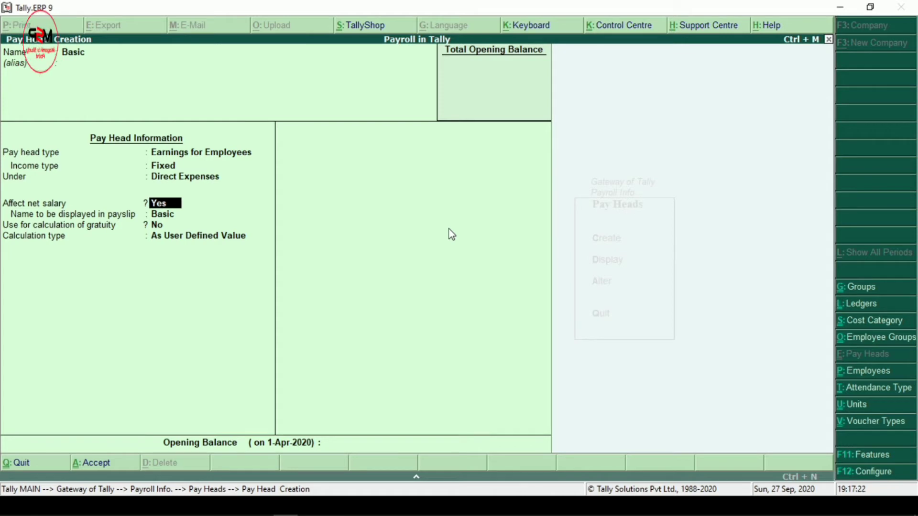
Step: Accept Yes for affecting net salary and "Basic" as payslip name, and set use for gratuity calculation to Yes
{"action": "key", "text": "Return"}
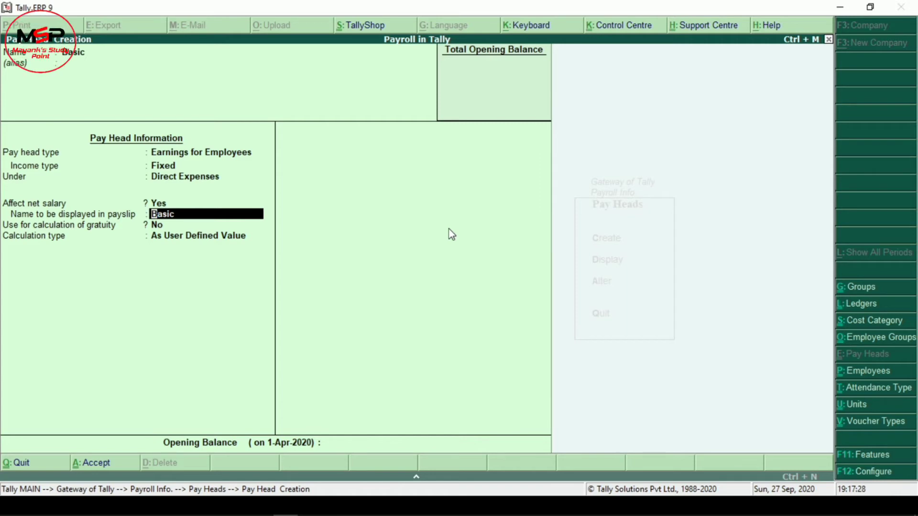
{"action": "key", "text": "Return"}
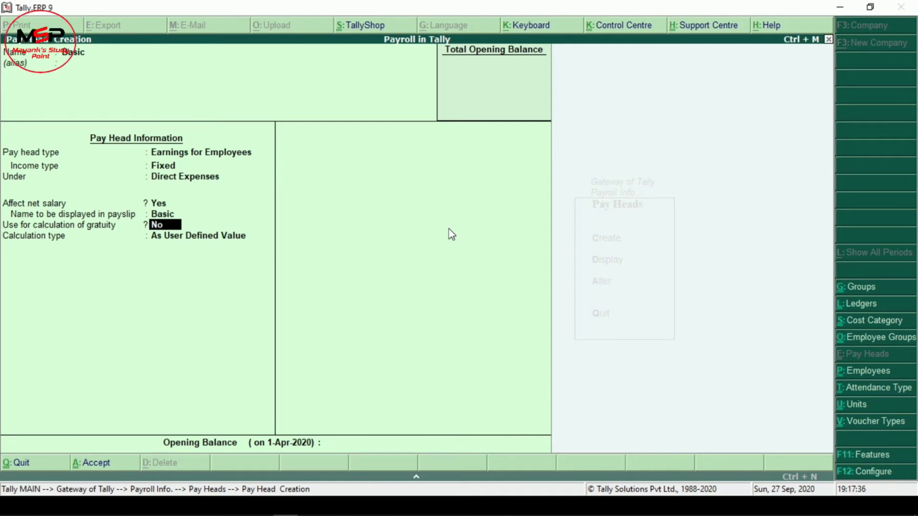
{"action": "type", "text": "y"}
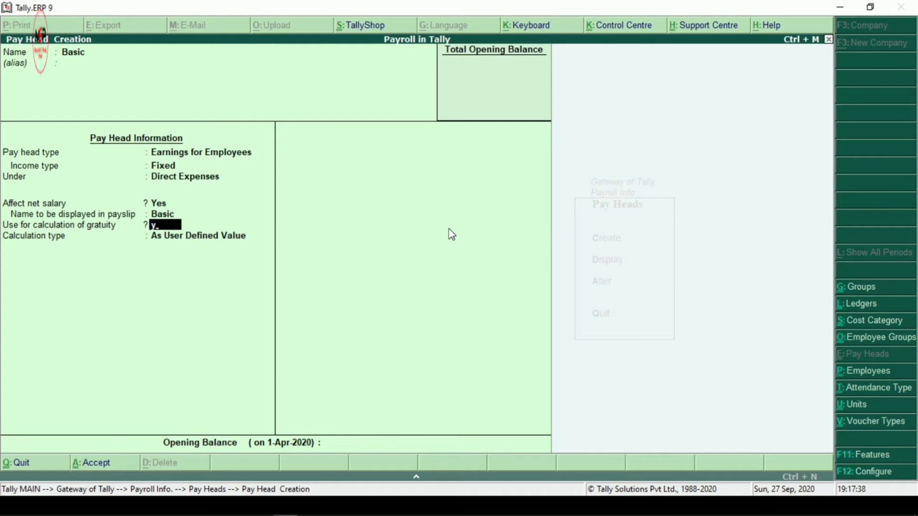
{"action": "key", "text": "Return"}
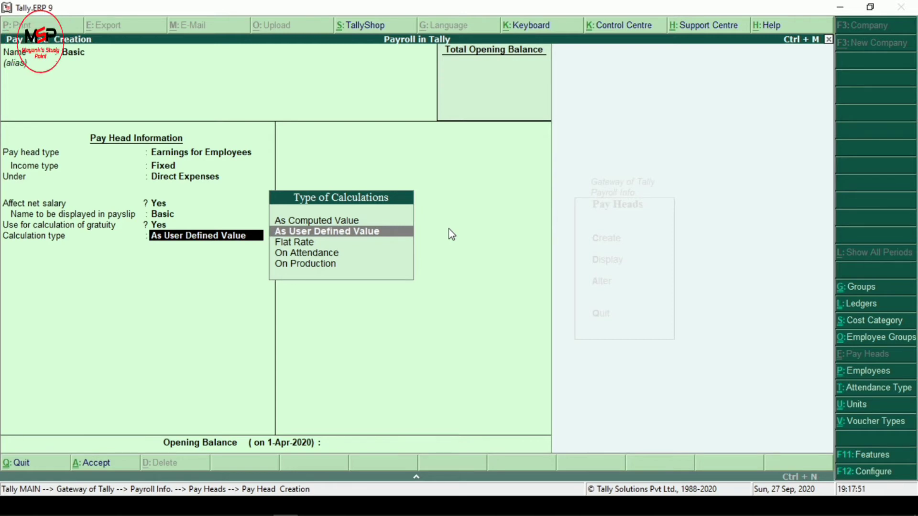
Step: Set the Basic pay head's calculation type to On Attendance, with Present as the attendance/leave with pay
{"action": "key", "text": "Up"}
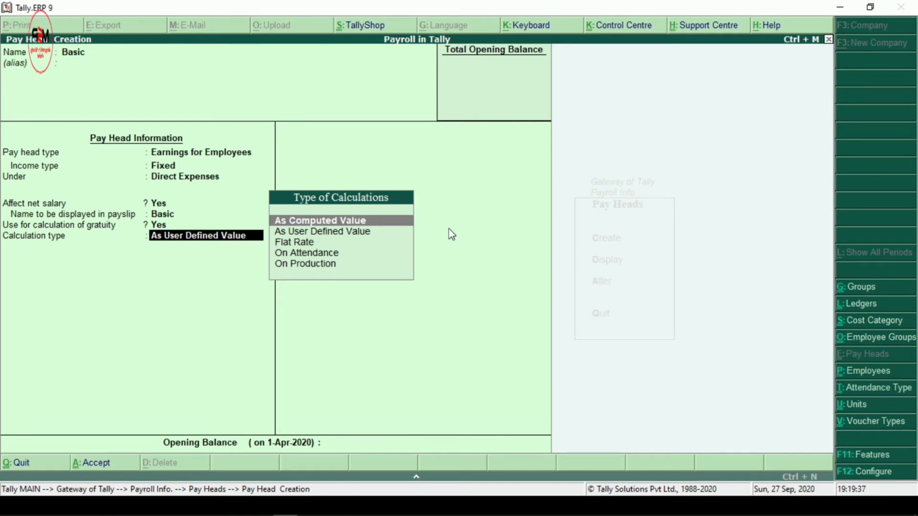
{"action": "key", "text": "Down"}
{"action": "key", "text": "Down"}
{"action": "key", "text": "Down"}
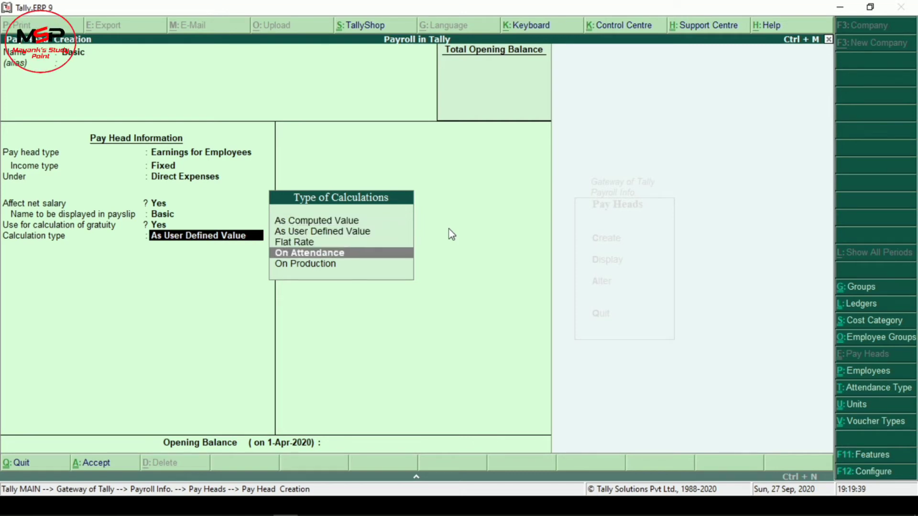
{"action": "key", "text": "Return"}
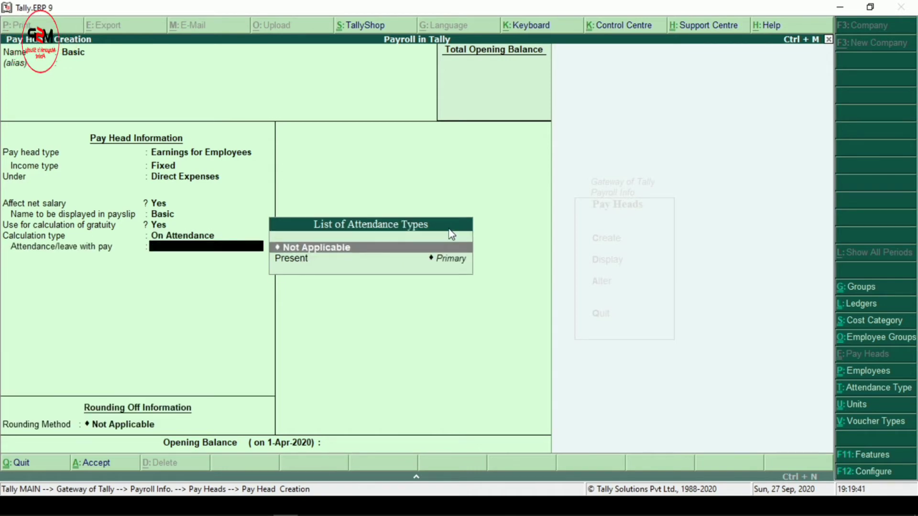
{"action": "key", "text": "Down"}
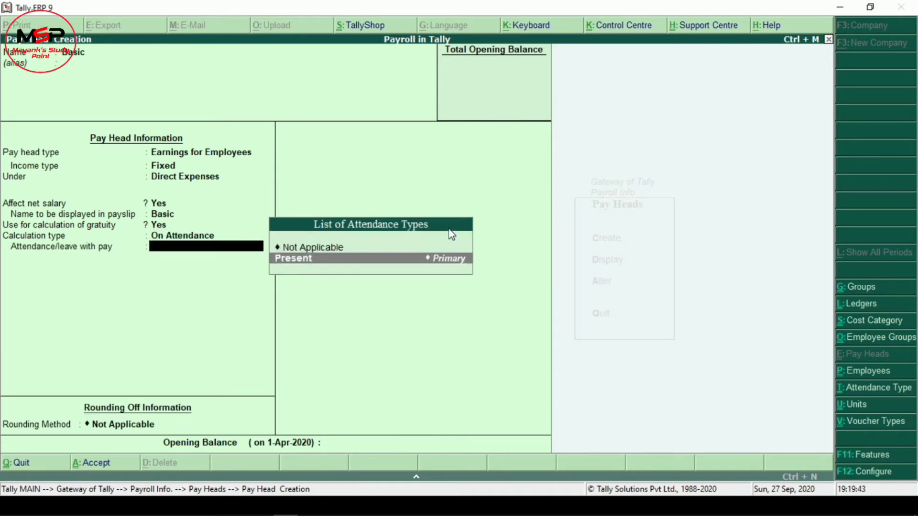
{"action": "key", "text": "Return"}
Step: Set the calculation period to Months and the per-day basis of calculation to As per Calendar Period
{"action": "key", "text": "Down"}
{"action": "key", "text": "Down"}
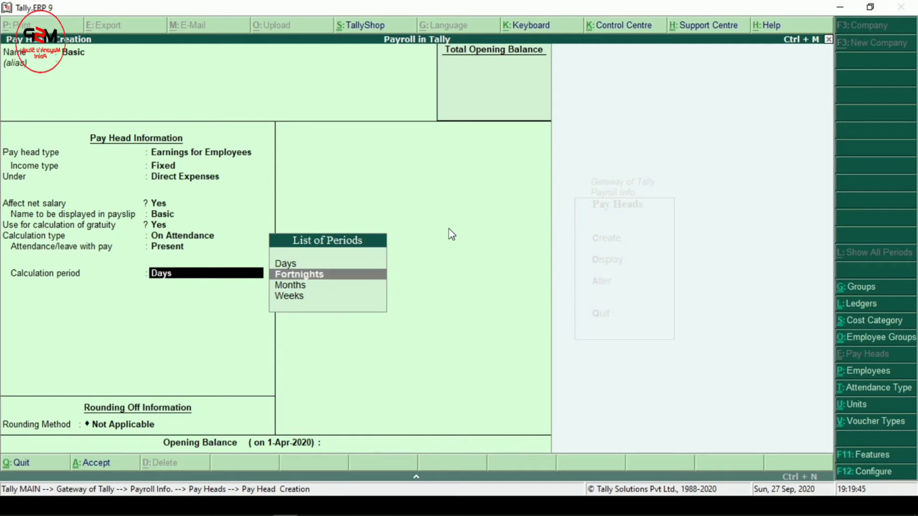
{"action": "key", "text": "Return"}
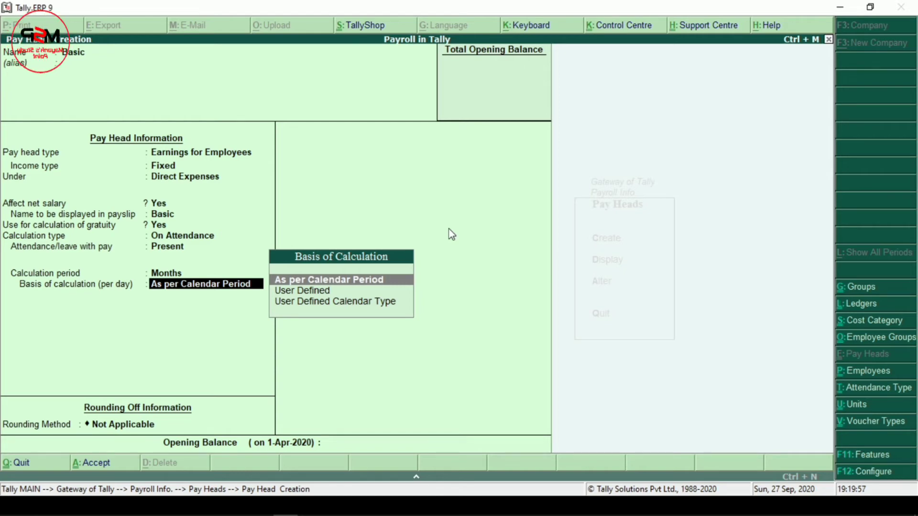
{"action": "key", "text": "Return"}
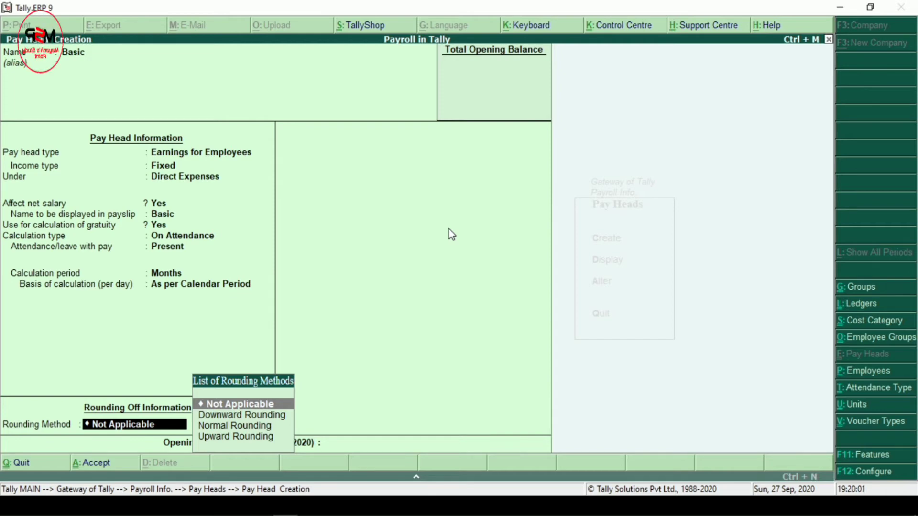
Step: Set the Basic pay head's rounding method to Normal Rounding, leave the limit and opening balance blank, and save it
{"action": "key", "text": "Down"}
{"action": "key", "text": "Down"}
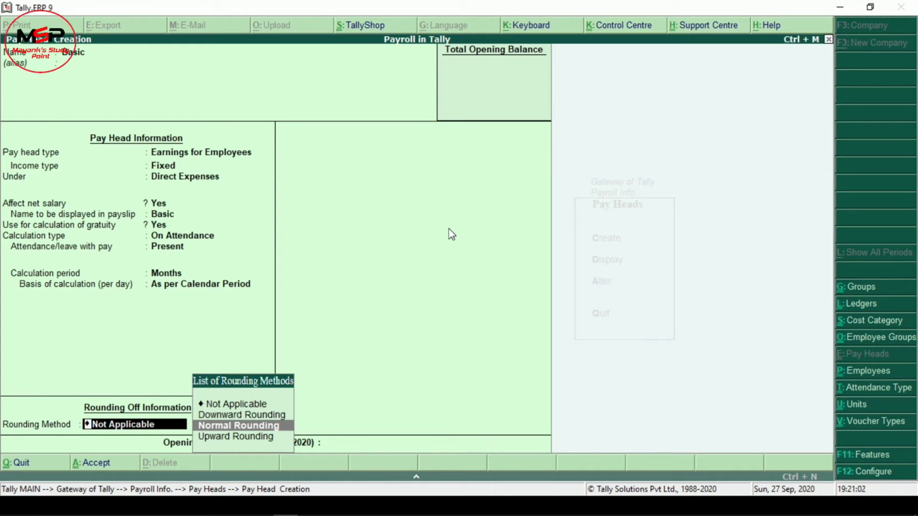
{"action": "key", "text": "Return"}
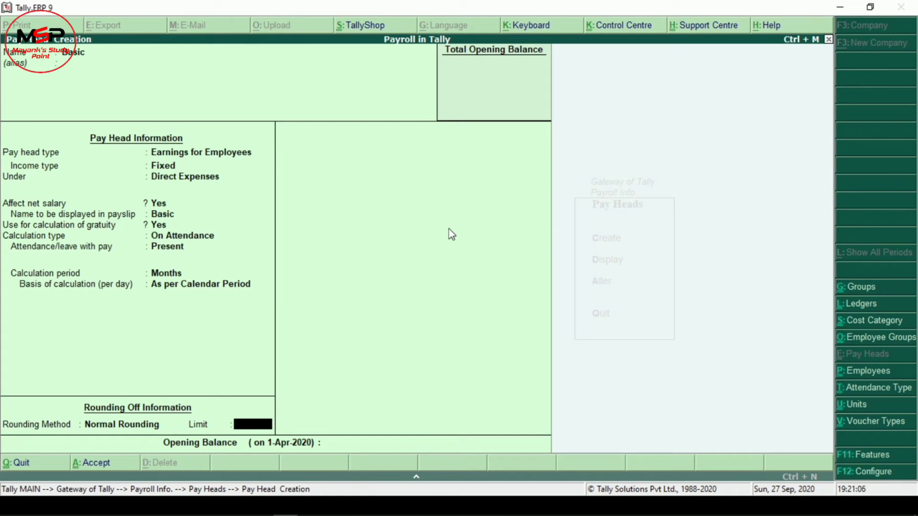
{"action": "key", "text": "Return"}
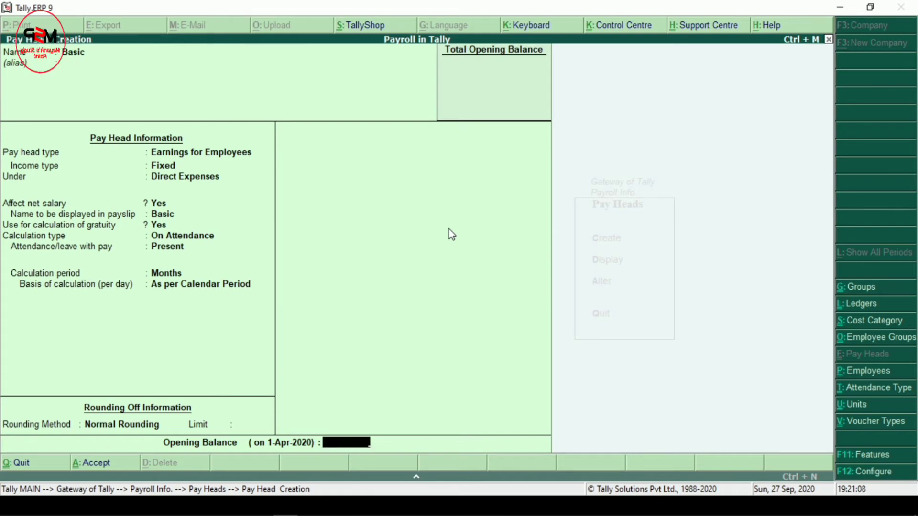
{"action": "key", "text": "Return"}
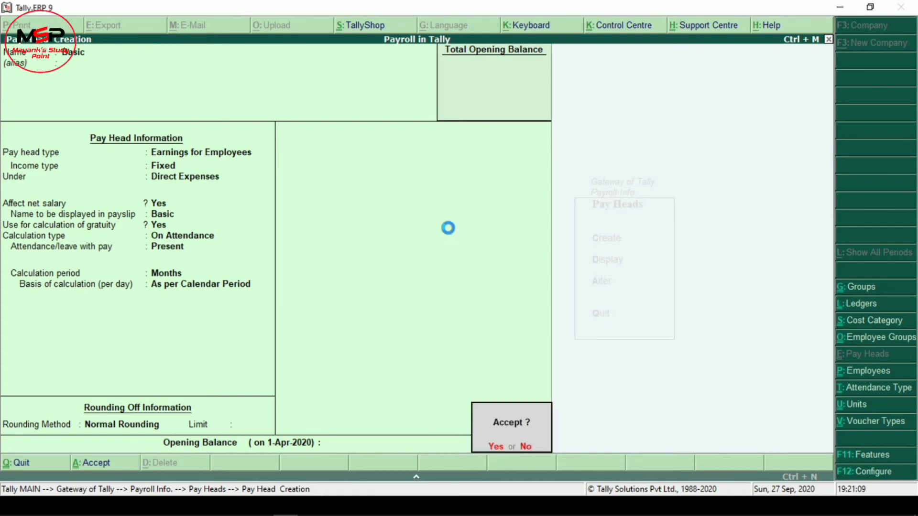
{"action": "key", "text": "Return"}
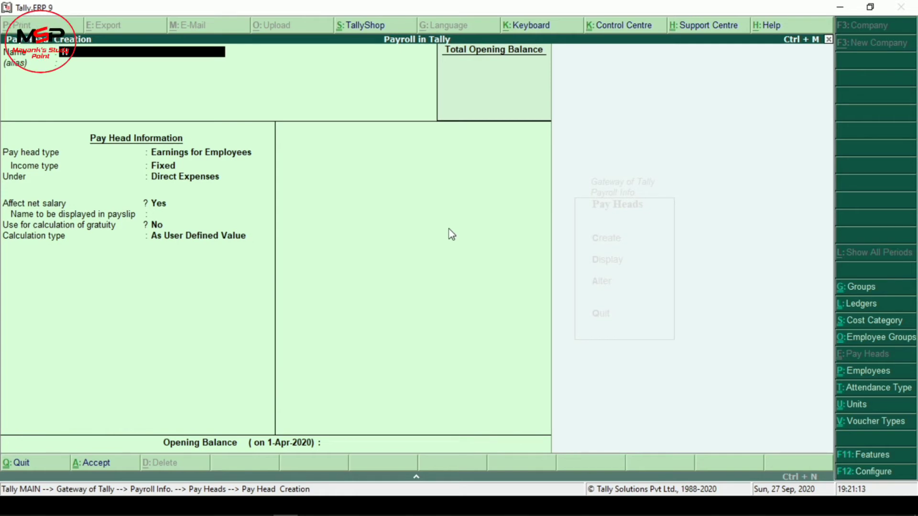
Step: Start a pay head named Hra as Earnings for Employees with Fixed income type, under Indirect Expenses
{"action": "key", "text": "Return"}
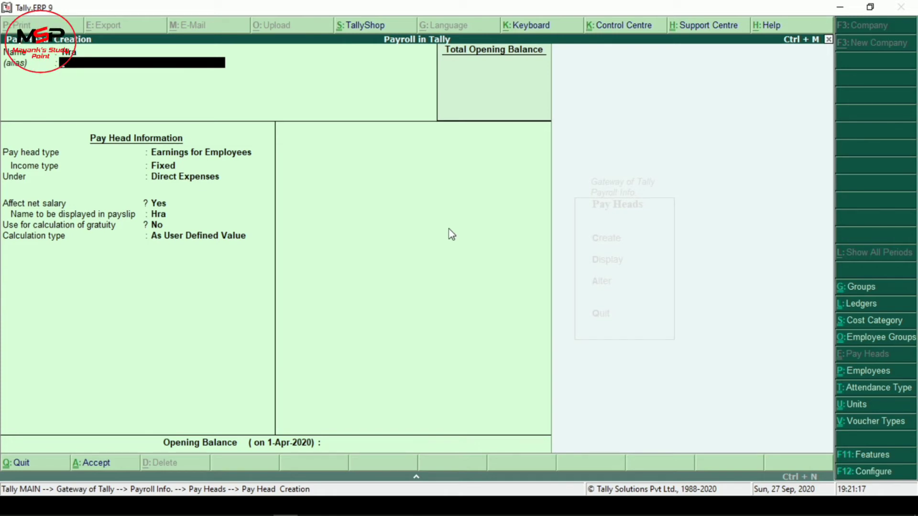
{"action": "key", "text": "Return"}
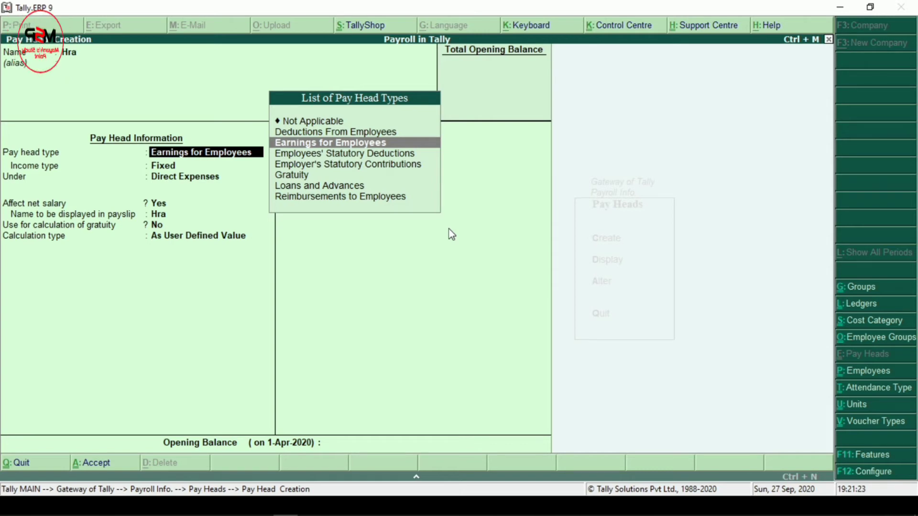
{"action": "key", "text": "Return"}
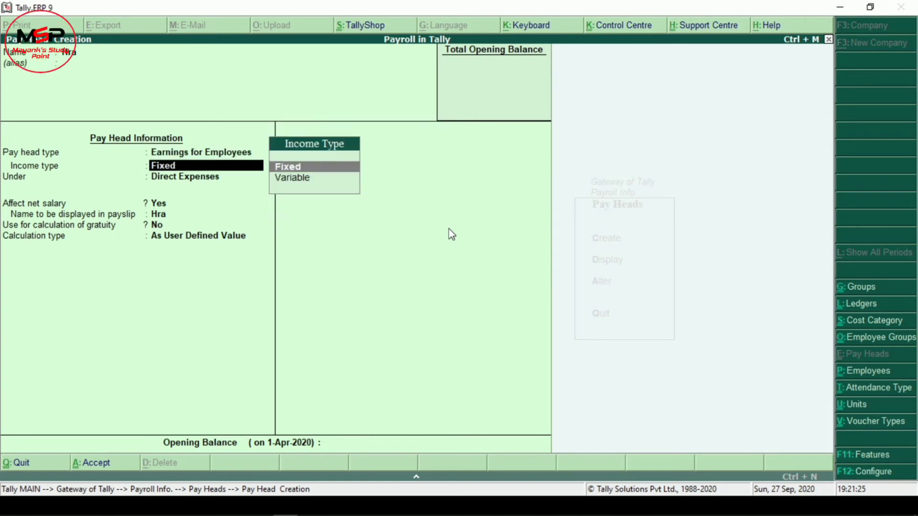
{"action": "key", "text": "Return"}
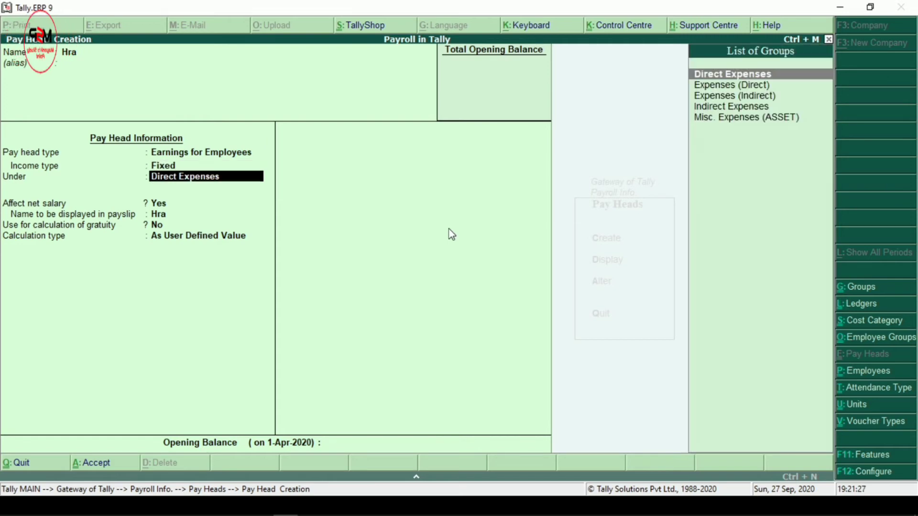
{"action": "key", "text": "Down"}
{"action": "key", "text": "Down"}
{"action": "key", "text": "Down"}
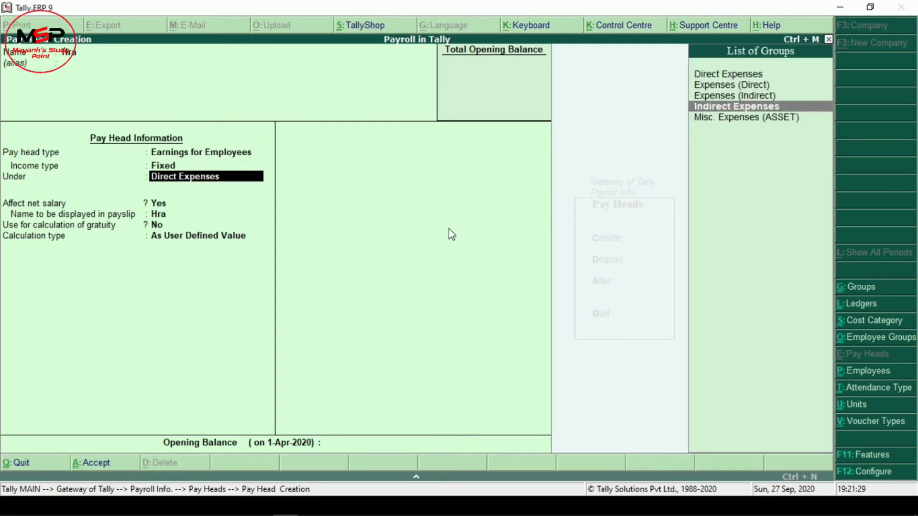
{"action": "key", "text": "Return"}
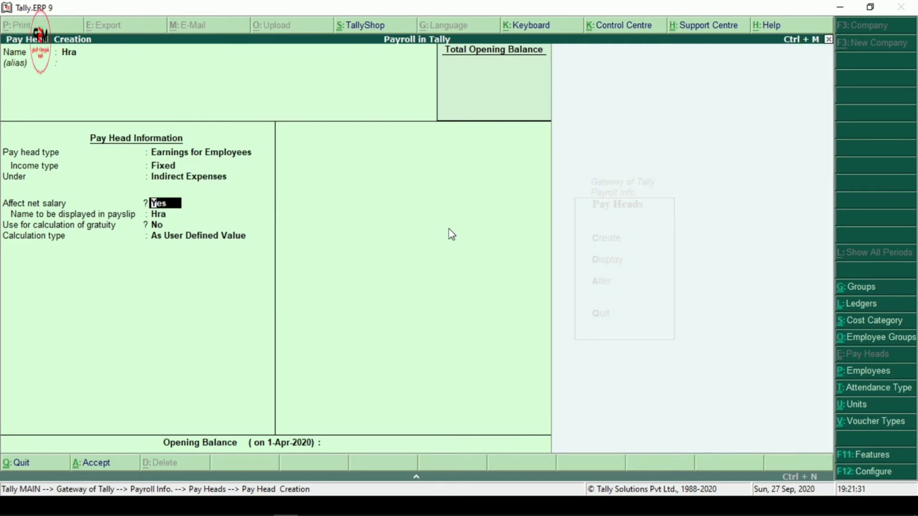
Step: Keep Hra's net salary, payslip name and gratuity defaults, and set its calculation type to As Computed Value with period Months
{"action": "key", "text": "Return"}
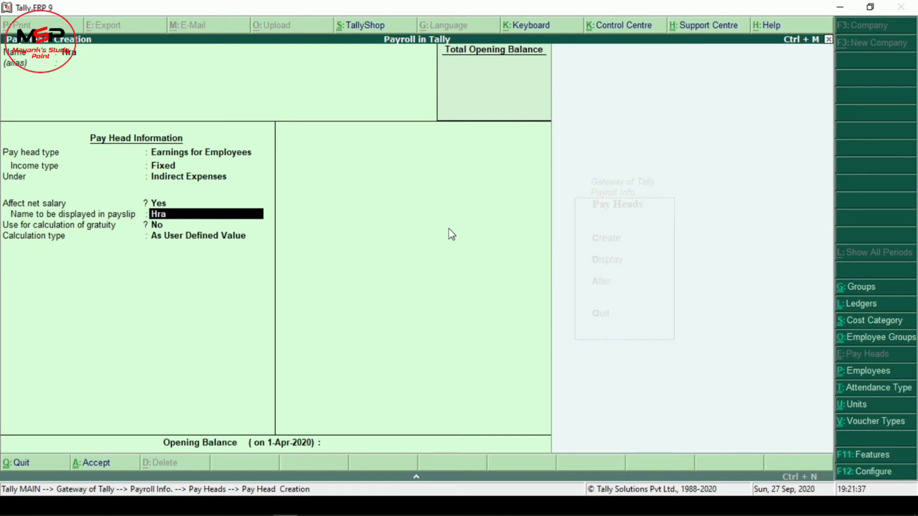
{"action": "key", "text": "Return"}
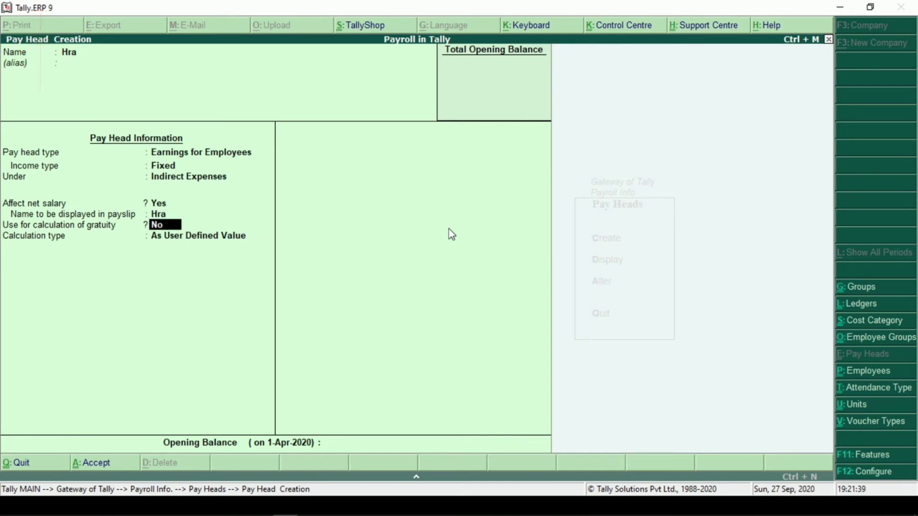
{"action": "key", "text": "Return"}
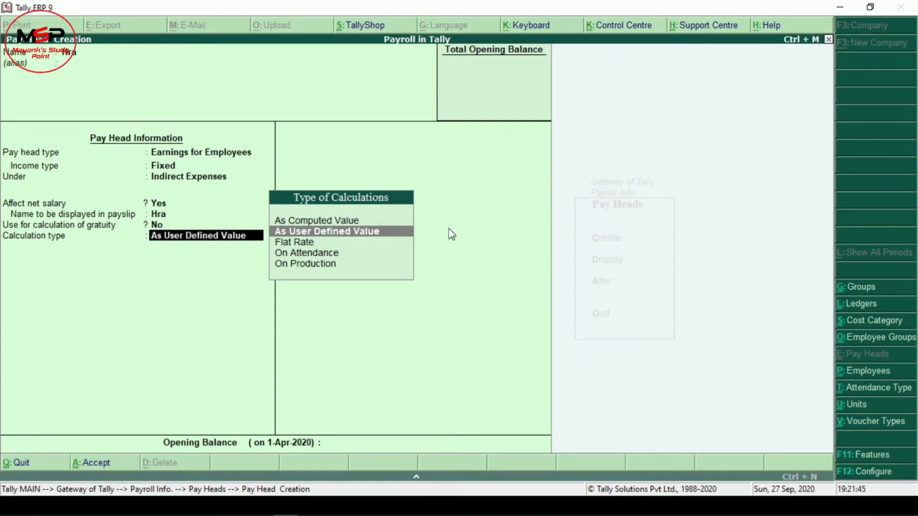
{"action": "key", "text": "Up"}
{"action": "key", "text": "Return"}
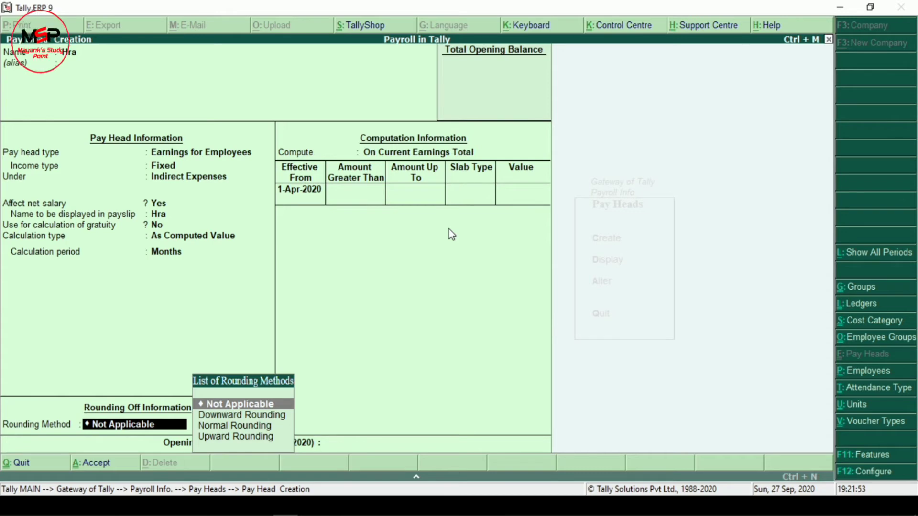
Step: Set the Hra pay head's rounding method to Normal Rounding, leaving the limit blank
{"action": "key", "text": "Down"}
{"action": "key", "text": "Down"}
{"action": "key", "text": "Return"}
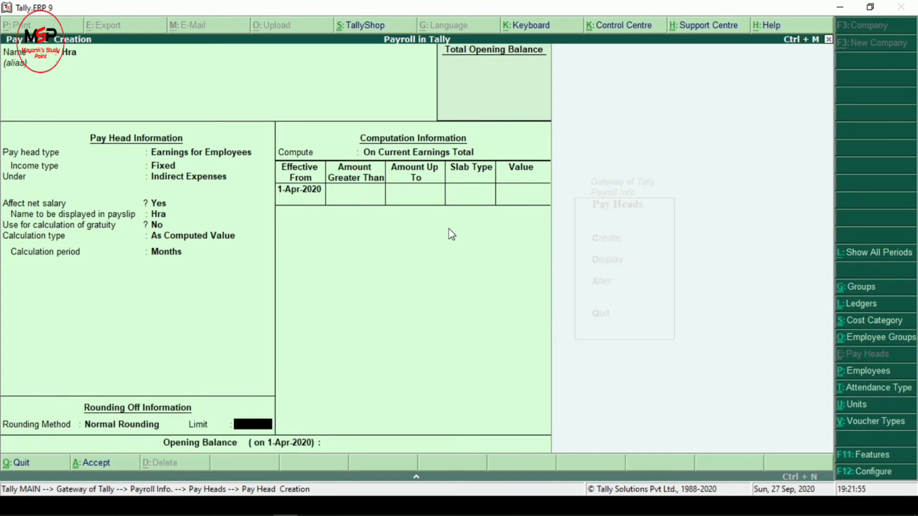
{"action": "key", "text": "Return"}
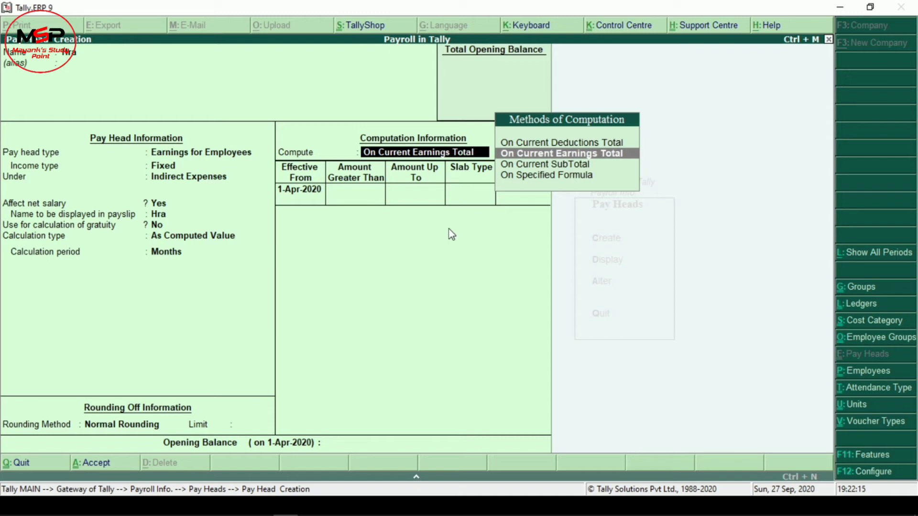
Step: Set Hra to compute On Specified Formula, adding the Basic pay head as the formula
{"action": "key", "text": "Up"}
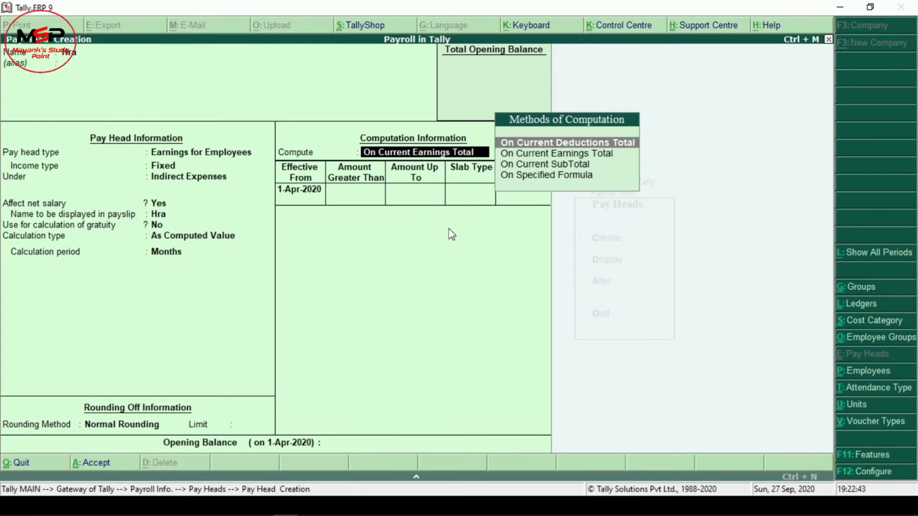
{"action": "key", "text": "Down"}
{"action": "key", "text": "Down"}
{"action": "key", "text": "Down"}
{"action": "key", "text": "Return"}
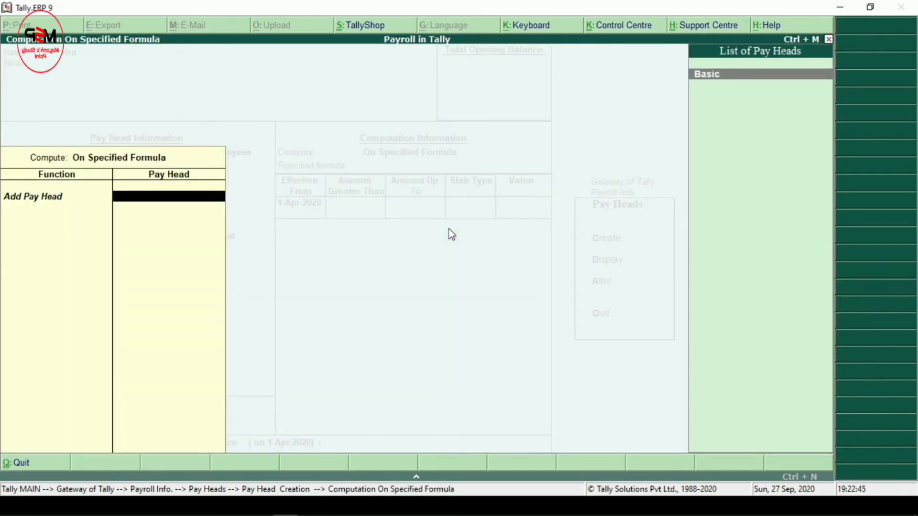
{"action": "key", "text": "Return"}
{"action": "key", "text": "Return"}
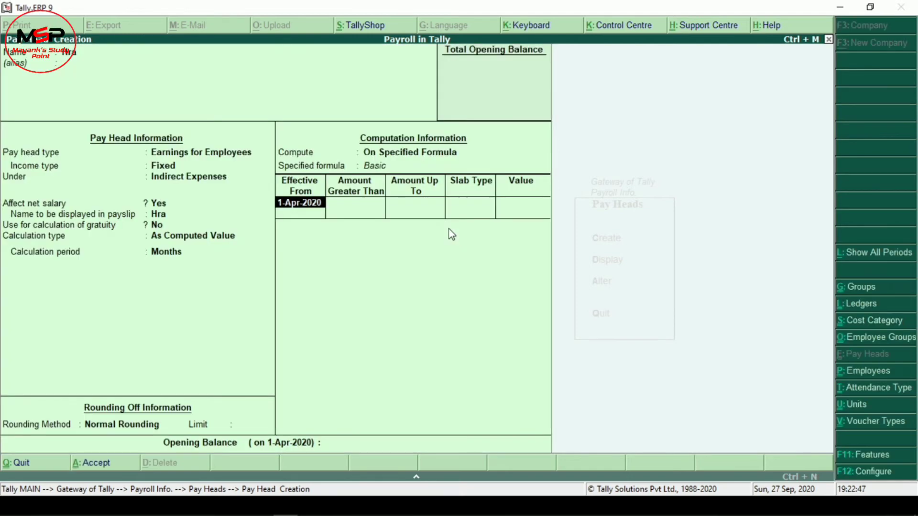
Step: Add a Percentage slab of 18% effective from 1-Apr-2020 without amount limits, and save the Hra pay head
{"action": "key", "text": "Return"}
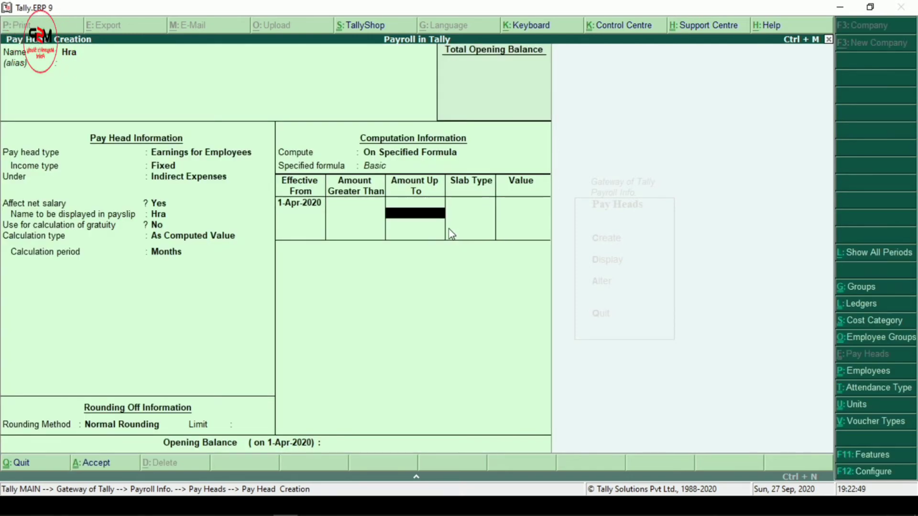
{"action": "key", "text": "Return"}
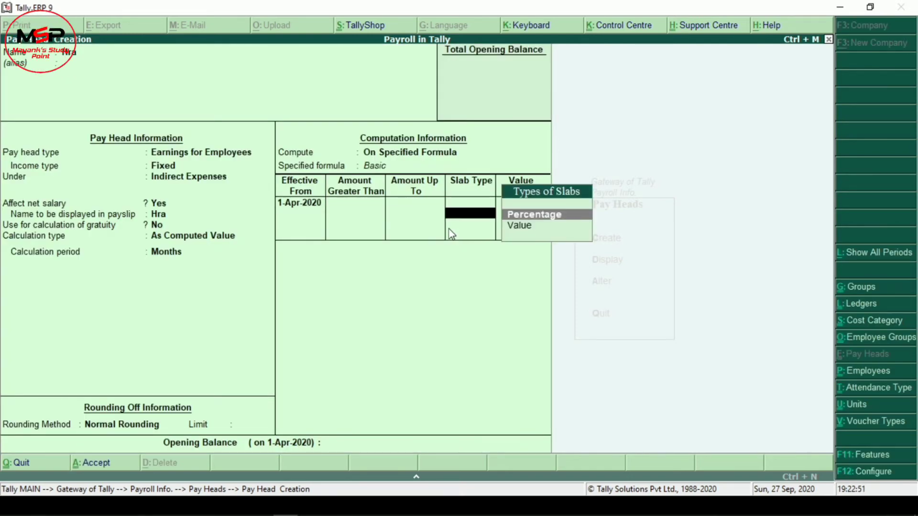
{"action": "key", "text": "Return"}
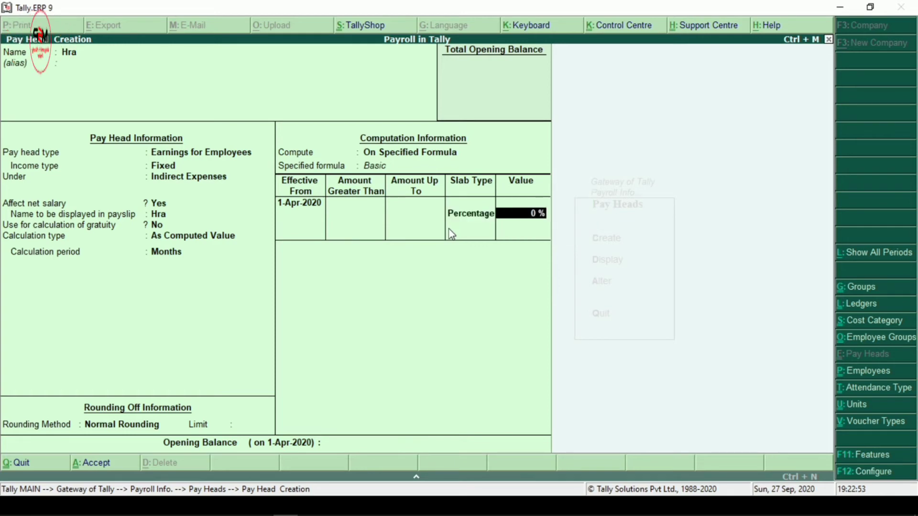
{"action": "type", "text": "1"}
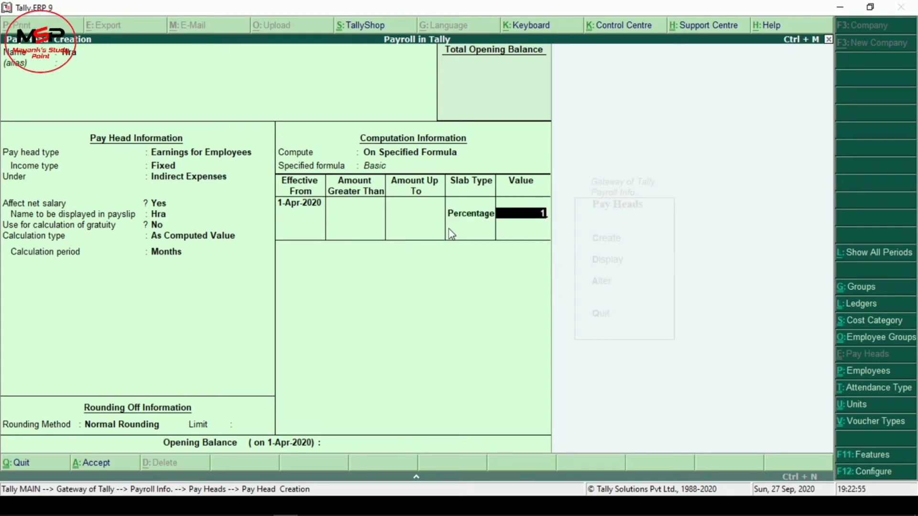
{"action": "key", "text": "BackSpace"}
{"action": "type", "text": "20"}
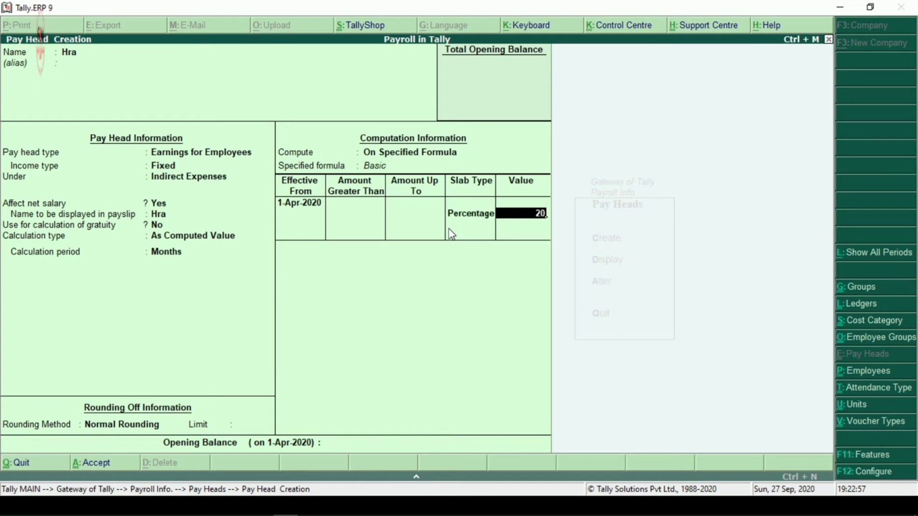
{"action": "key", "text": "BackSpace"}
{"action": "key", "text": "BackSpace"}
{"action": "type", "text": "18"}
{"action": "key", "text": "Return"}
{"action": "key", "text": "Return"}
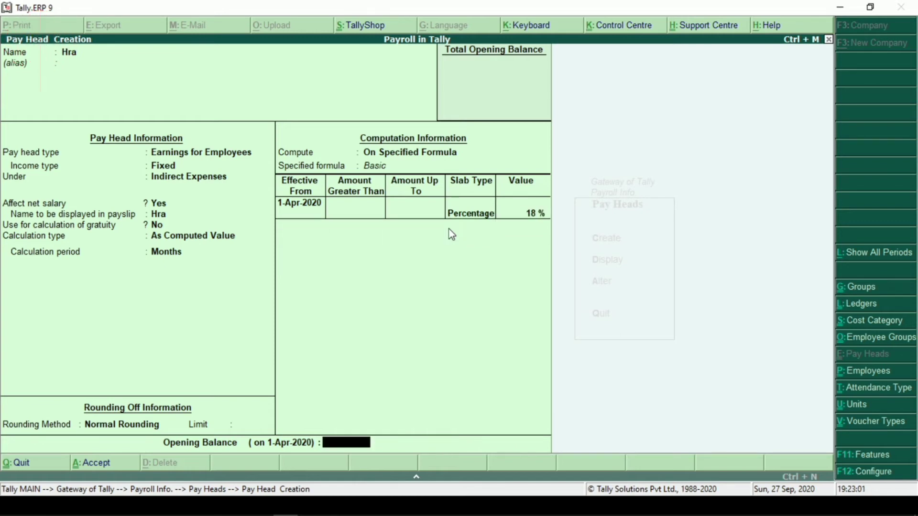
{"action": "key", "text": "Return"}
{"action": "key", "text": "Return"}
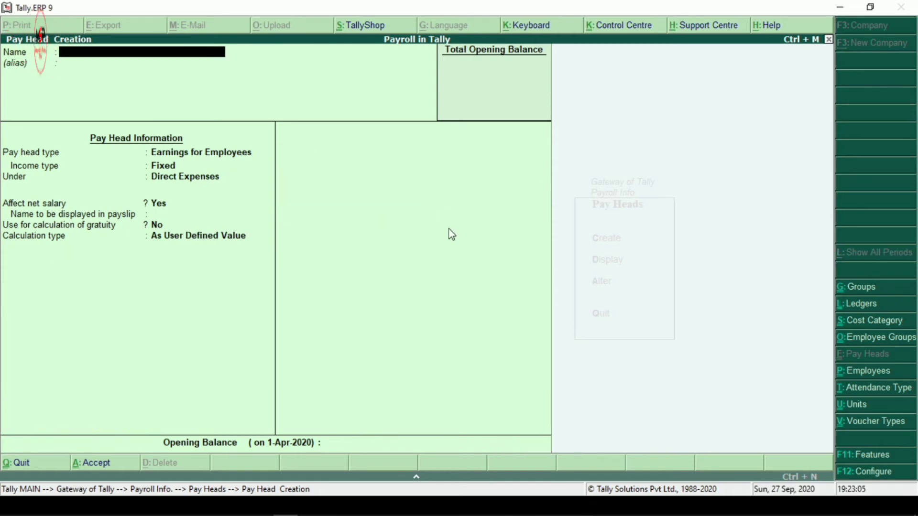
Step: Start a pay head named Da as Earnings for Employees with Fixed income type, under Indirect Expenses
{"action": "type", "text": "Da"}
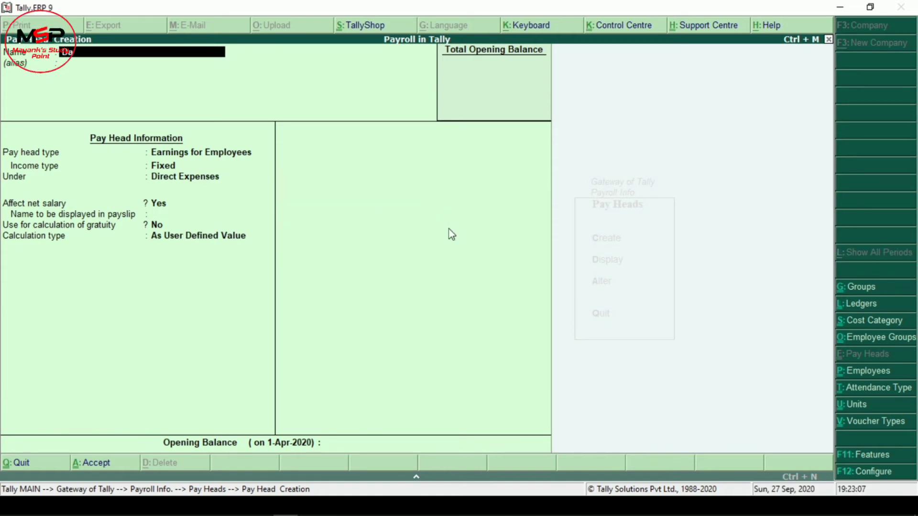
{"action": "key", "text": "Return"}
{"action": "key", "text": "Return"}
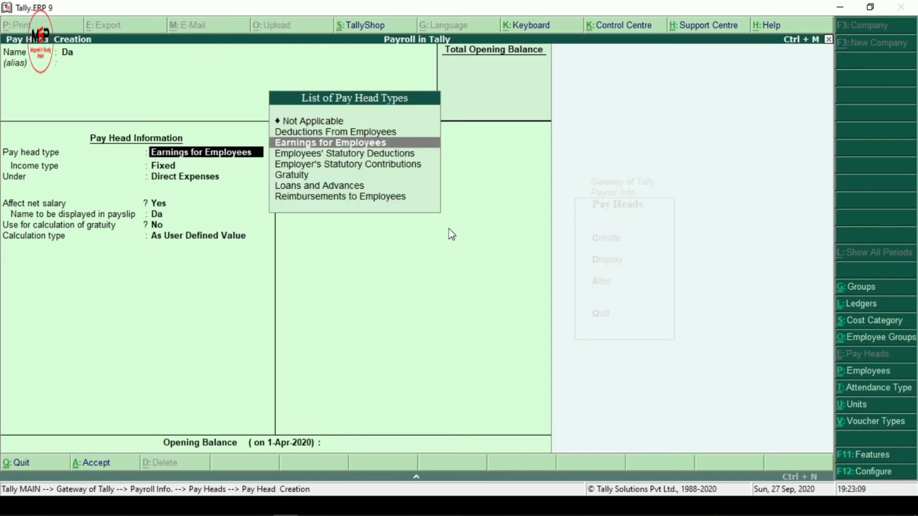
{"action": "key", "text": "Return"}
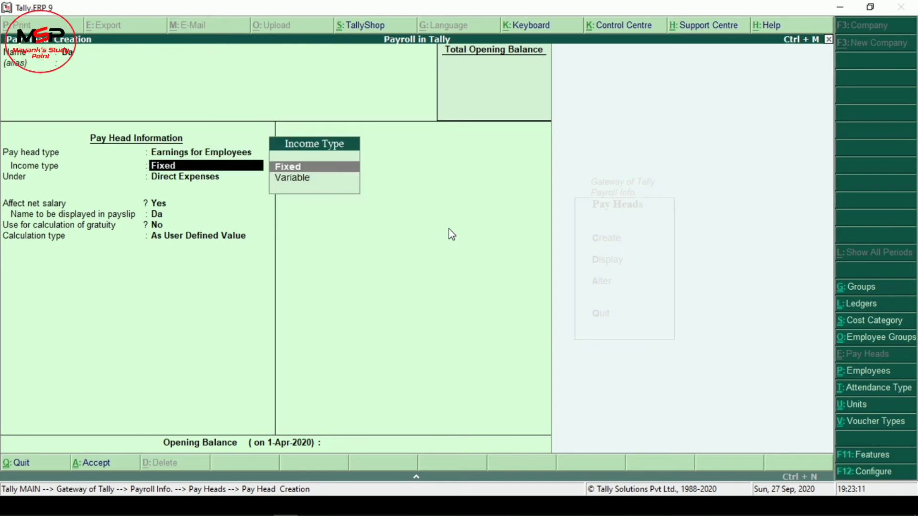
{"action": "key", "text": "Return"}
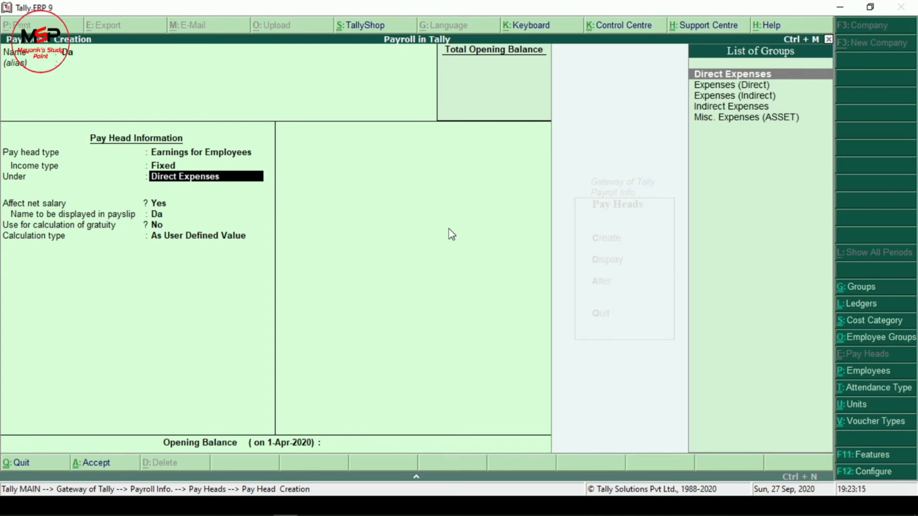
{"action": "key", "text": "Down"}
{"action": "key", "text": "Down"}
{"action": "key", "text": "Down"}
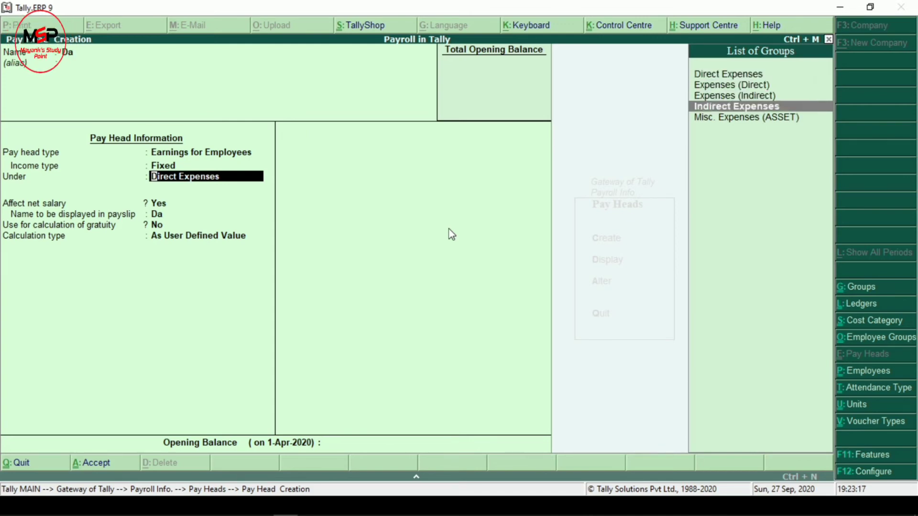
{"action": "key", "text": "Return"}
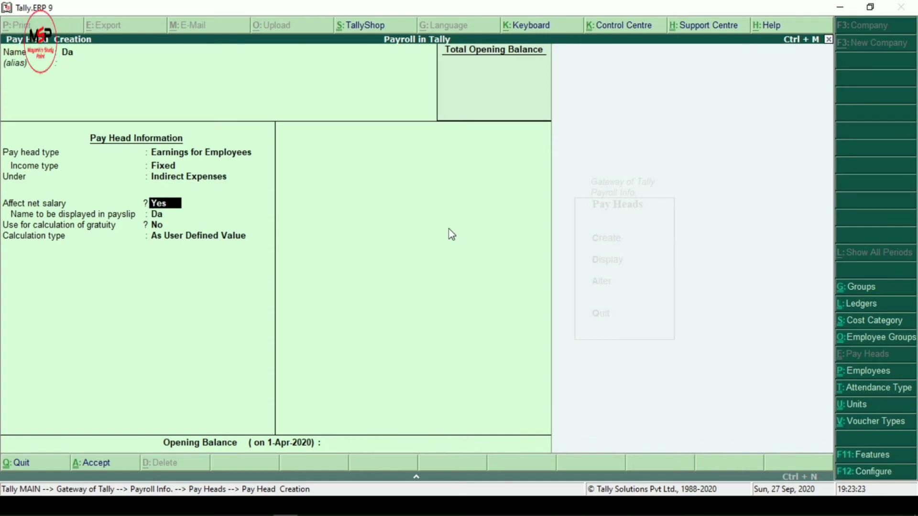
Step: Let Da affect net salary under payslip name Da, include it in gratuity calculation, and set its calculation type to As Computed Value
{"action": "key", "text": "Return"}
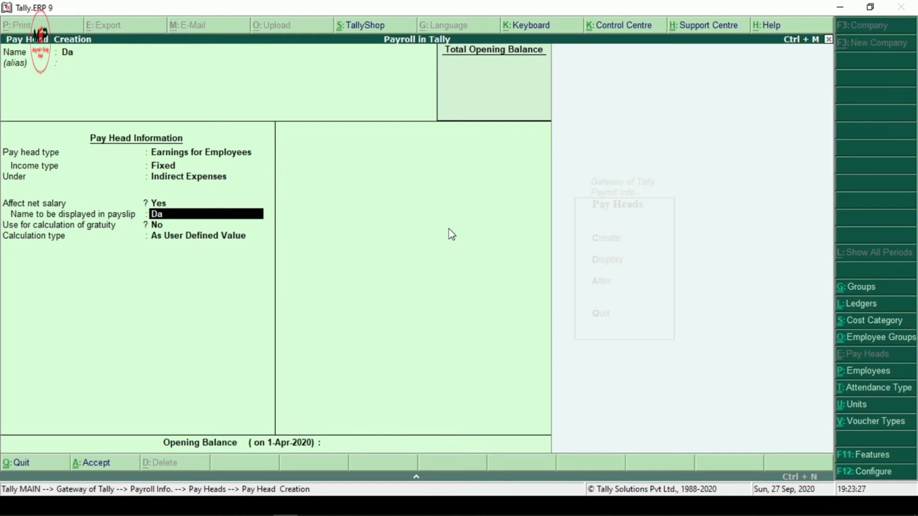
{"action": "key", "text": "Return"}
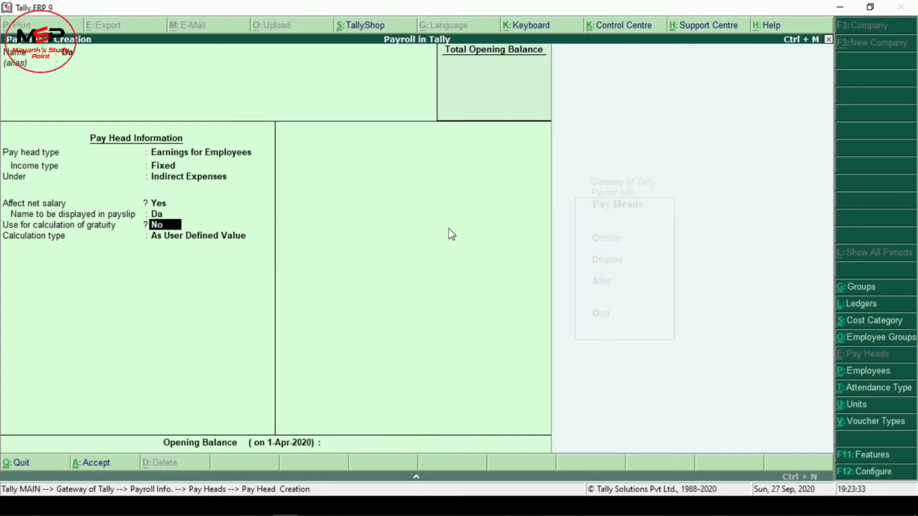
{"action": "type", "text": "yes"}
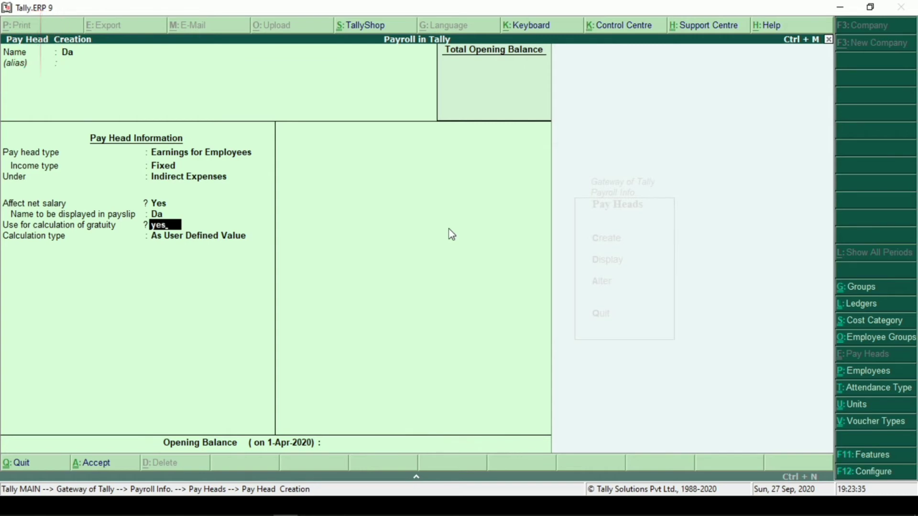
{"action": "key", "text": "Return"}
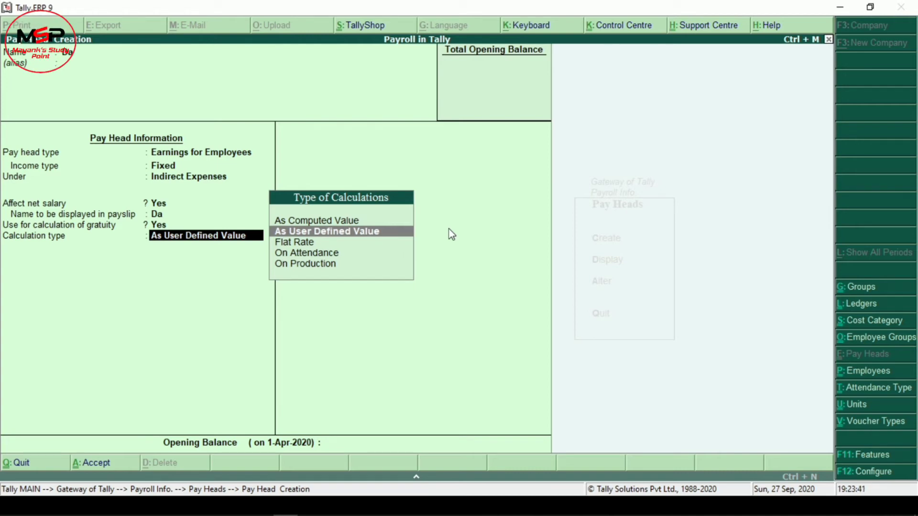
{"action": "key", "text": "Up"}
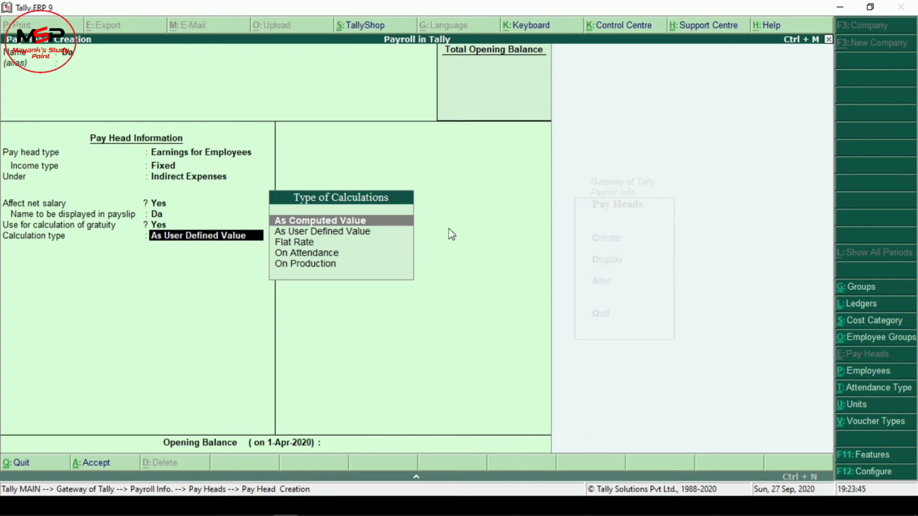
{"action": "key", "text": "Return"}
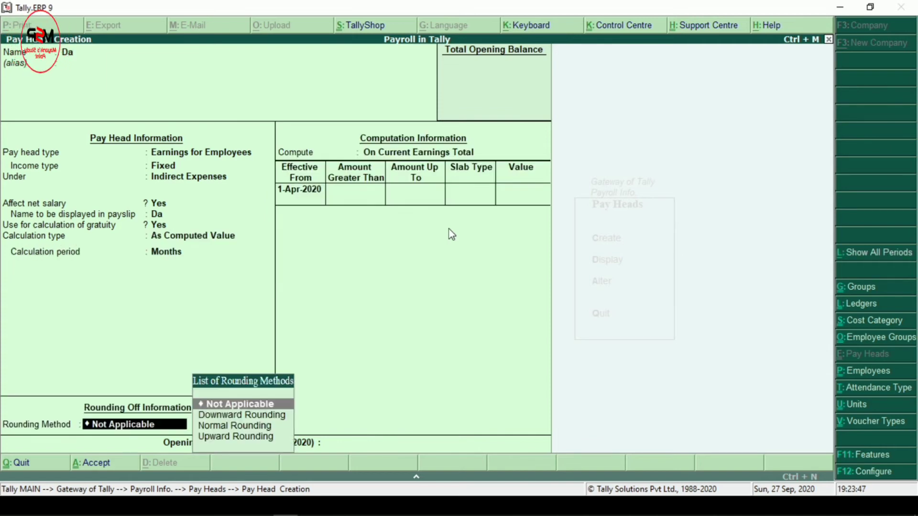
Step: Set the Da pay head's rounding method to Normal Rounding with a blank limit
{"action": "key", "text": "Down"}
{"action": "key", "text": "Down"}
{"action": "key", "text": "Return"}
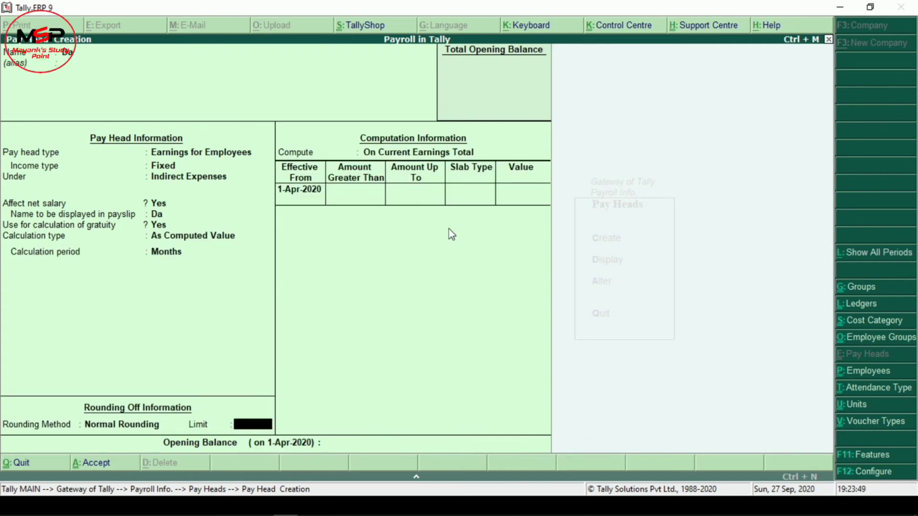
{"action": "key", "text": "Return"}
Step: Set Da to compute On Specified Formula, using the Basic pay head as the formula
{"action": "key", "text": "Down"}
{"action": "key", "text": "Down"}
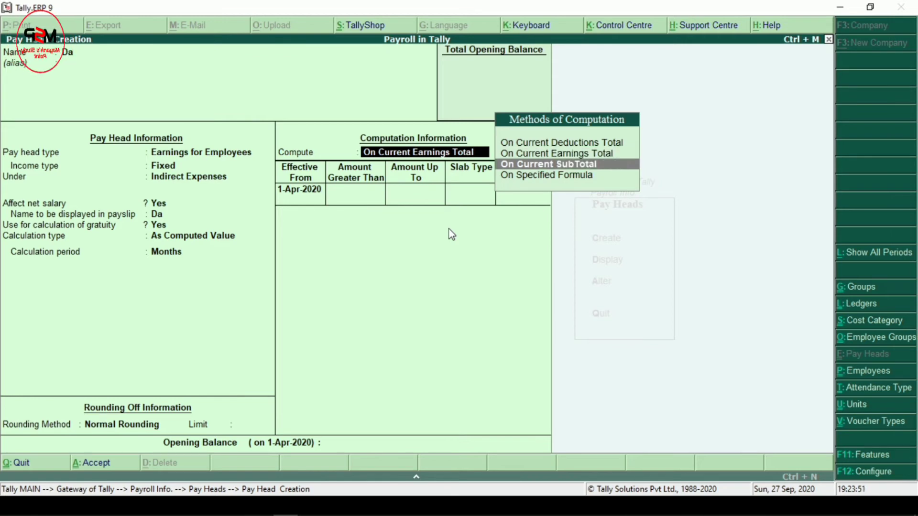
{"action": "key", "text": "Return"}
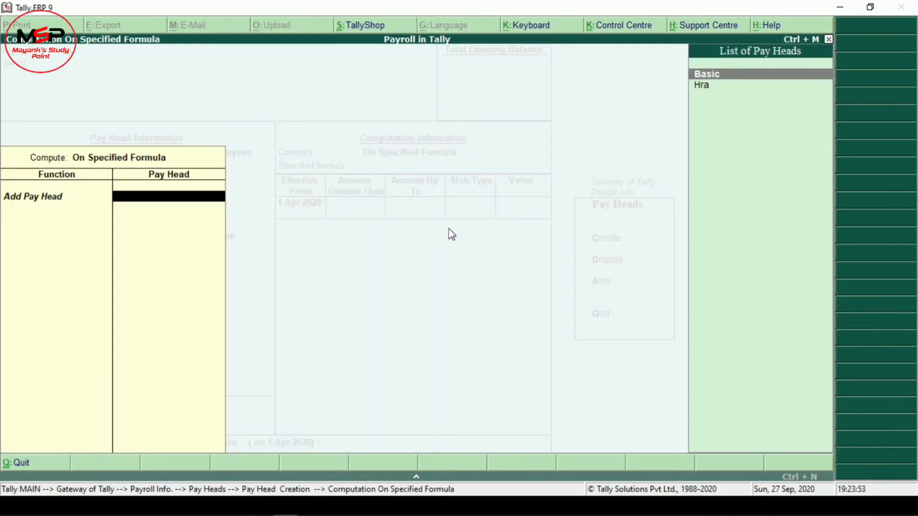
{"action": "key", "text": "Return"}
{"action": "key", "text": "Return"}
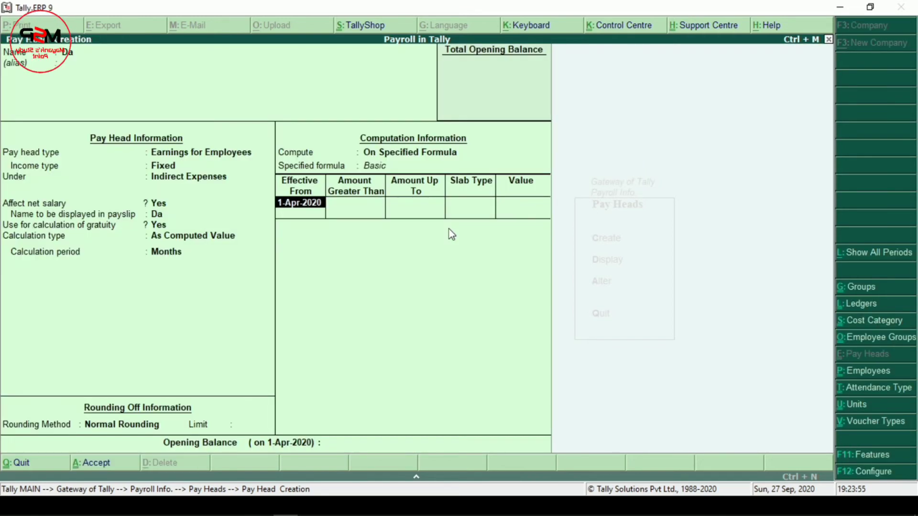
Step: Add a Percentage slab of 17% effective from 1-Apr-2020 without amount limits, and save the Da pay head
{"action": "key", "text": "Return"}
{"action": "key", "text": "Return"}
{"action": "key", "text": "Return"}
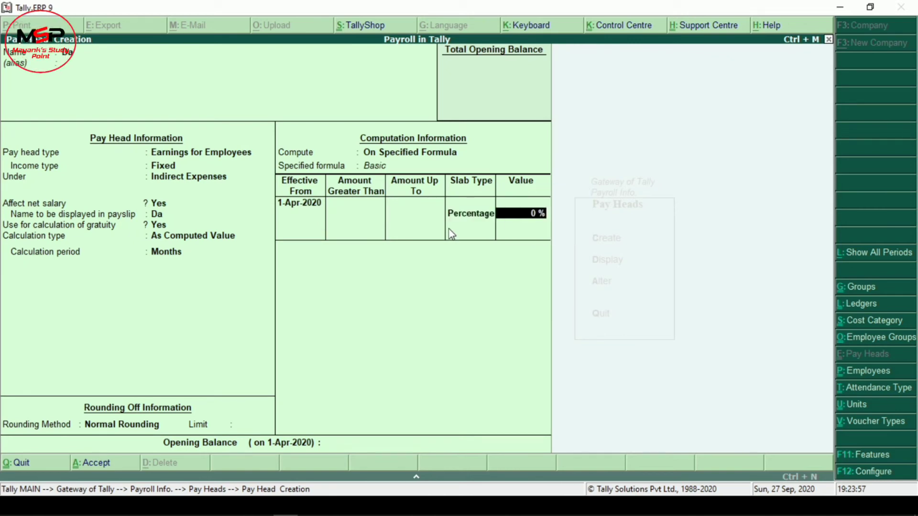
{"action": "type", "text": "17"}
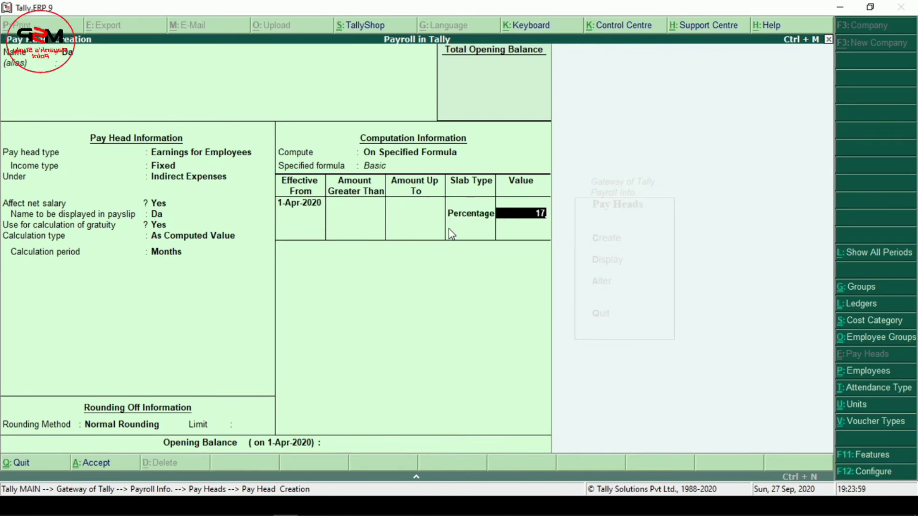
{"action": "key", "text": "Return"}
{"action": "key", "text": "Return"}
{"action": "key", "text": "Return"}
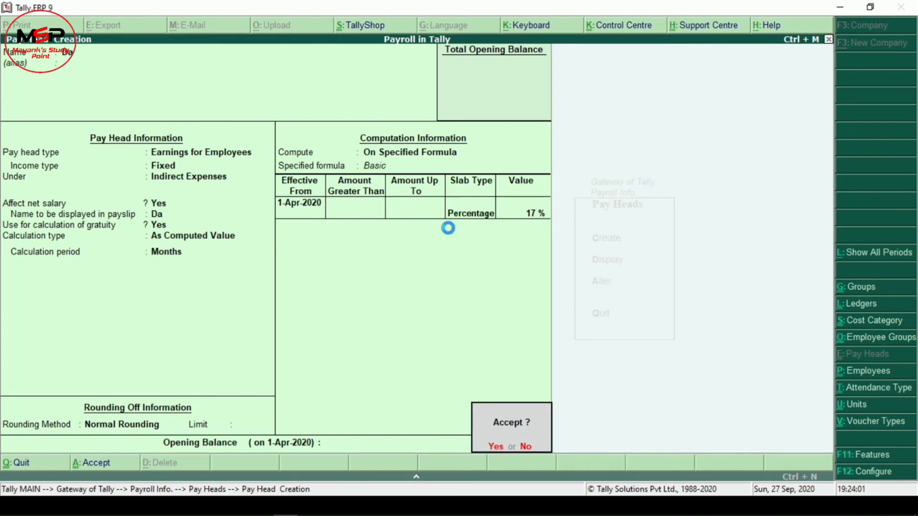
{"action": "key", "text": "Return"}
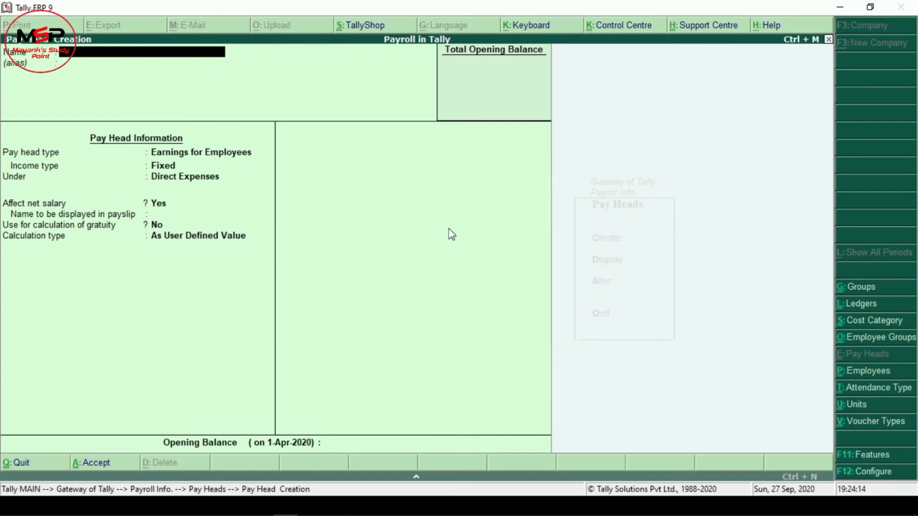
Step: Reopen the saved Hra pay head to review its settings, and accept it to return to pay head creation
{"action": "key", "text": "Page_Up"}
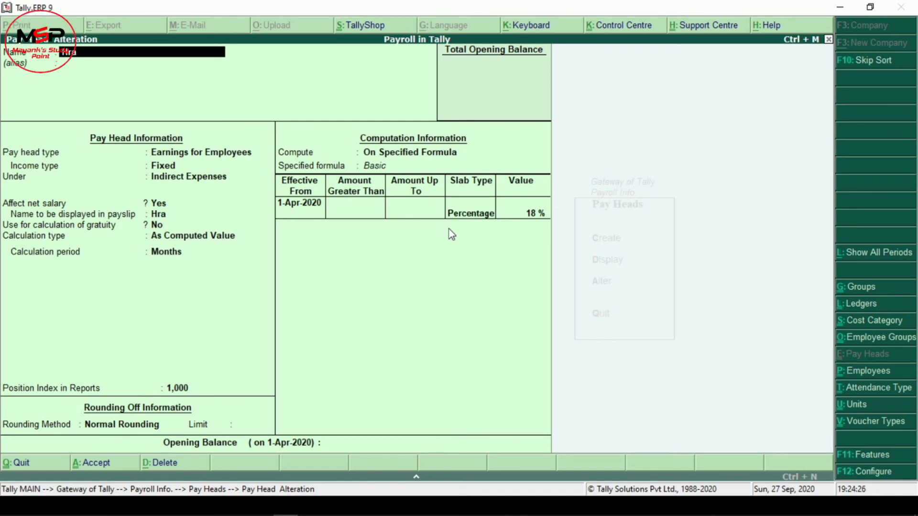
{"action": "key", "text": "ctrl+a"}
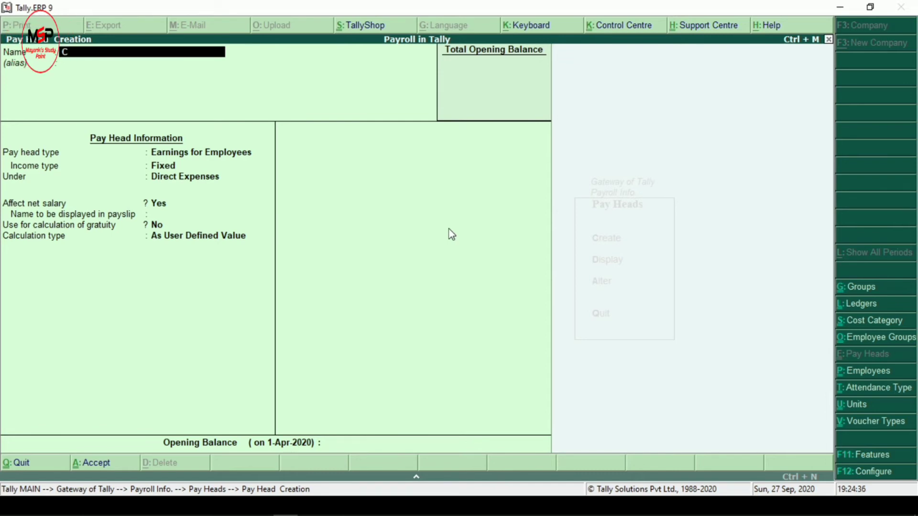
Step: Start a pay head named 'Conv,' as Earnings for Employees with Variable income type, under Direct Expenses
{"action": "type", "text": "onv"}
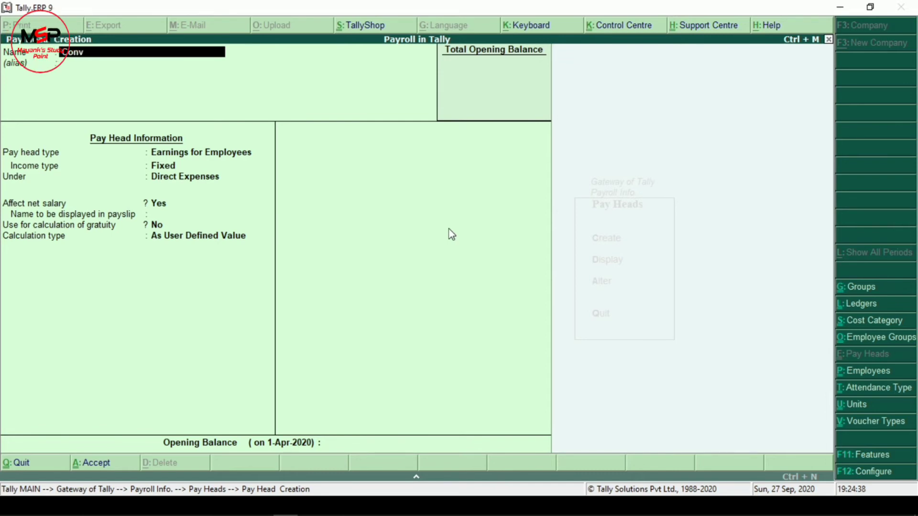
{"action": "key", "text": "Return"}
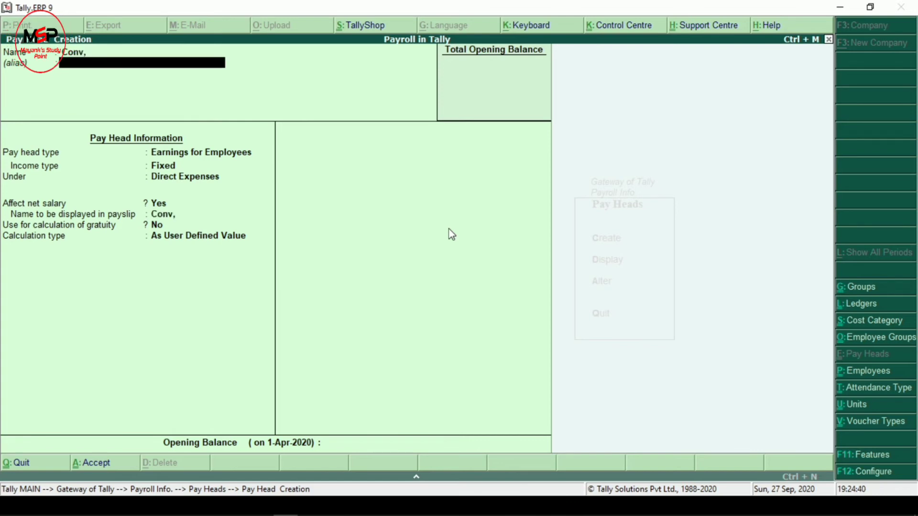
{"action": "key", "text": "Return"}
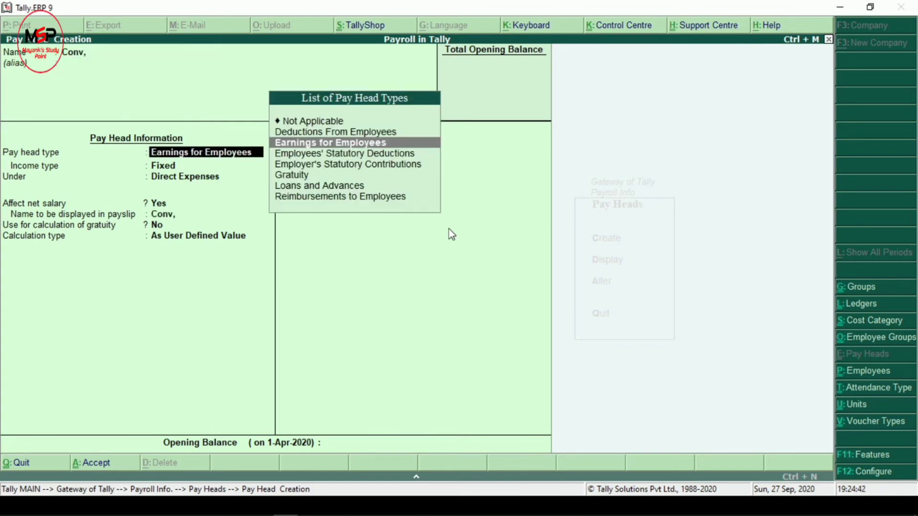
{"action": "key", "text": "Return"}
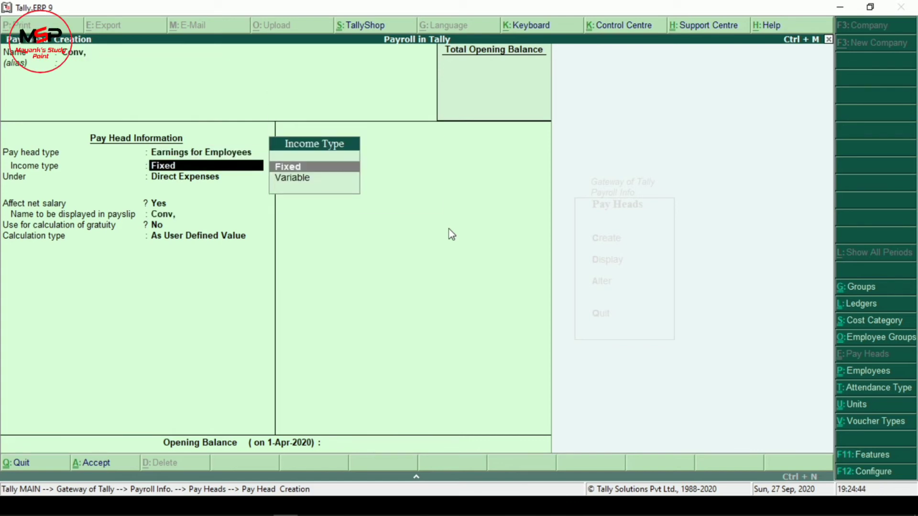
{"action": "key", "text": "Down"}
{"action": "key", "text": "Return"}
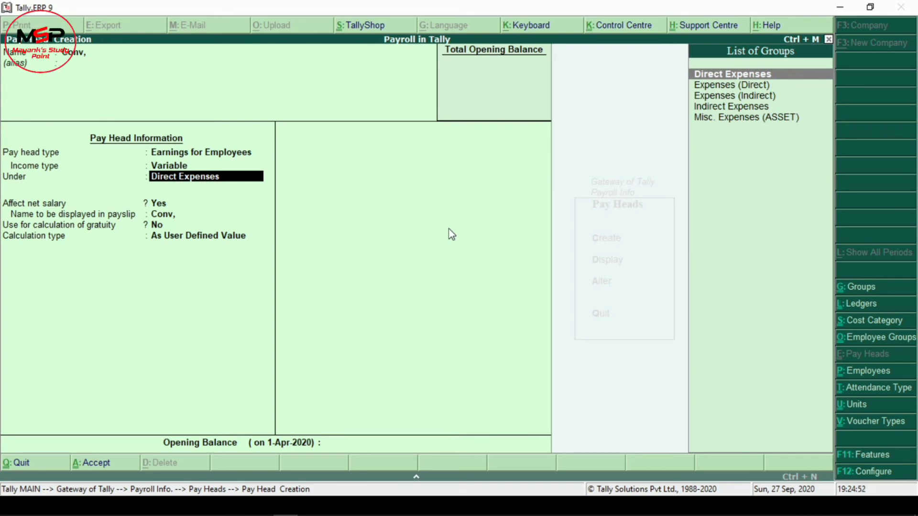
{"action": "key", "text": "Return"}
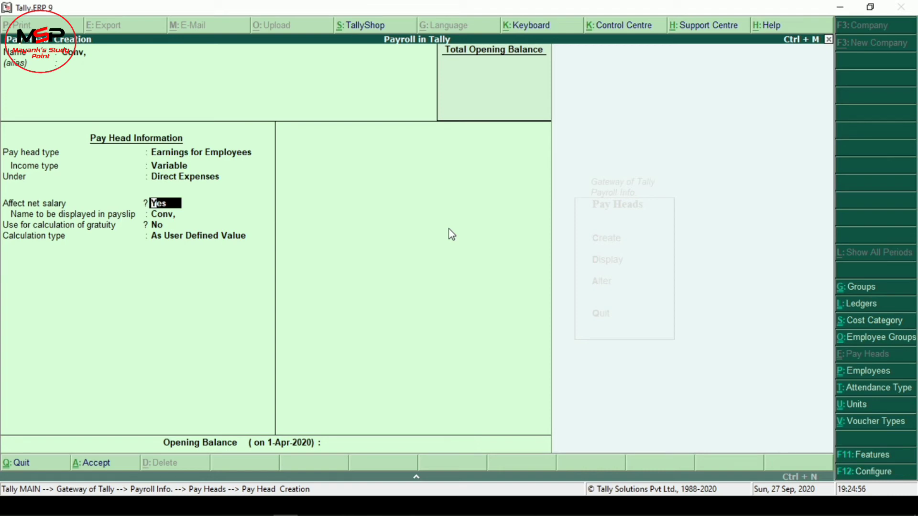
Step: Let 'Conv,' affect net salary under the same payslip name, and exclude it from gratuity calculation
{"action": "key", "text": "Return"}
{"action": "key", "text": "Return"}
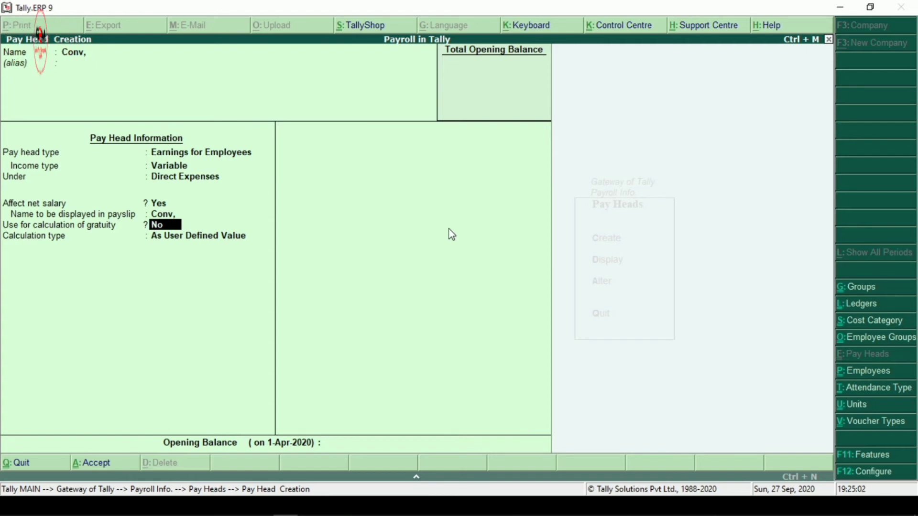
{"action": "key", "text": "Return"}
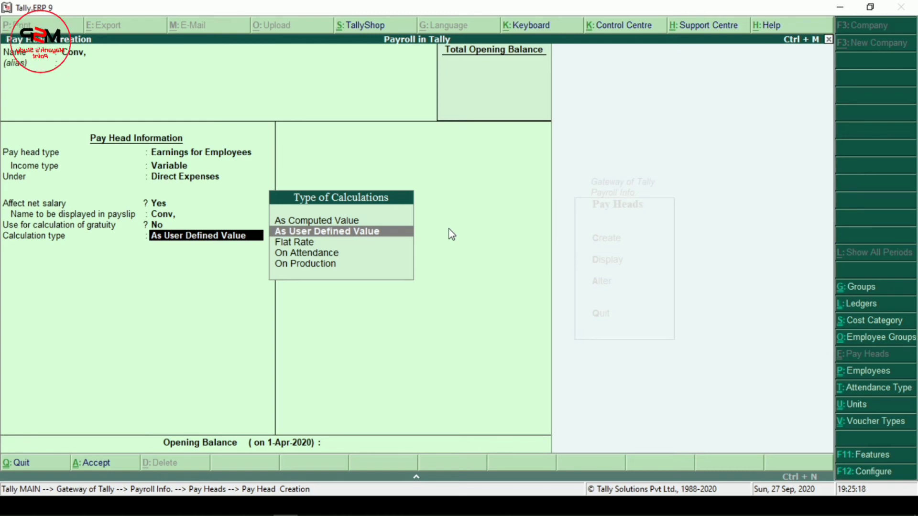
{"action": "key", "text": "Down"}
{"action": "key", "text": "Down"}
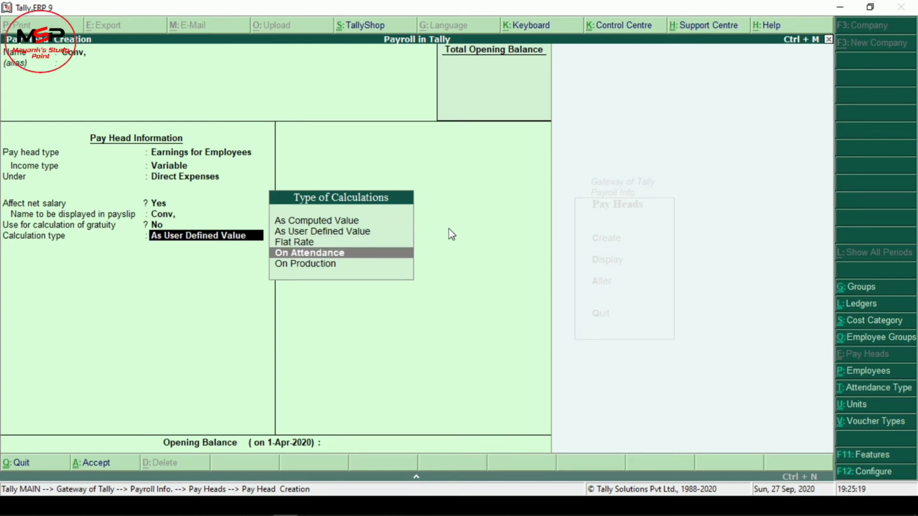
{"action": "key", "text": "Return"}
{"action": "key", "text": "Down"}
{"action": "key", "text": "Return"}
{"action": "key", "text": "Down"}
{"action": "key", "text": "Down"}
{"action": "key", "text": "Return"}
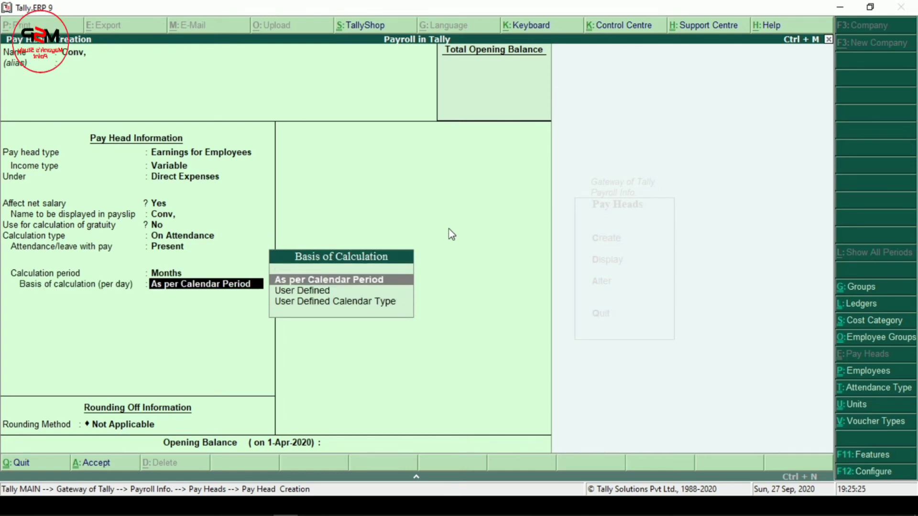
{"action": "key", "text": "Return"}
{"action": "key", "text": "Down"}
{"action": "key", "text": "Down"}
{"action": "key", "text": "Return"}
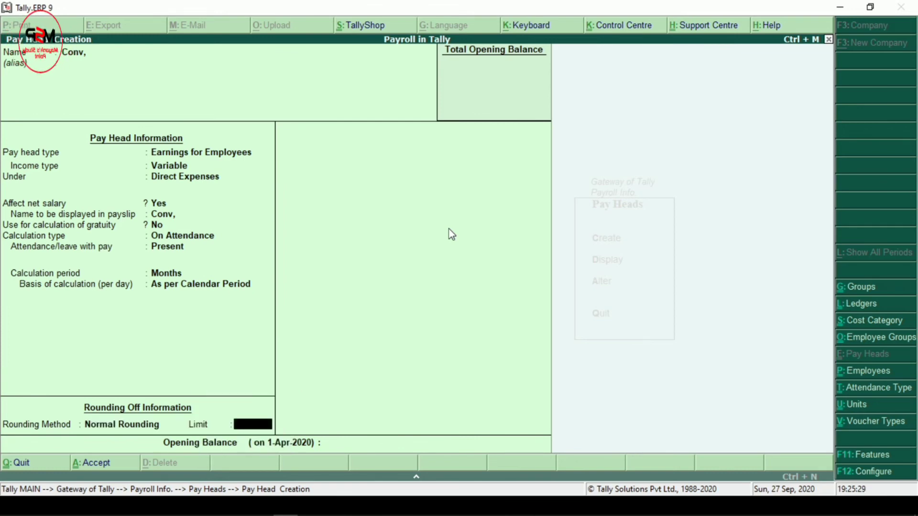
{"action": "key", "text": "BackSpace"}
{"action": "key", "text": "BackSpace"}
{"action": "key", "text": "BackSpace"}
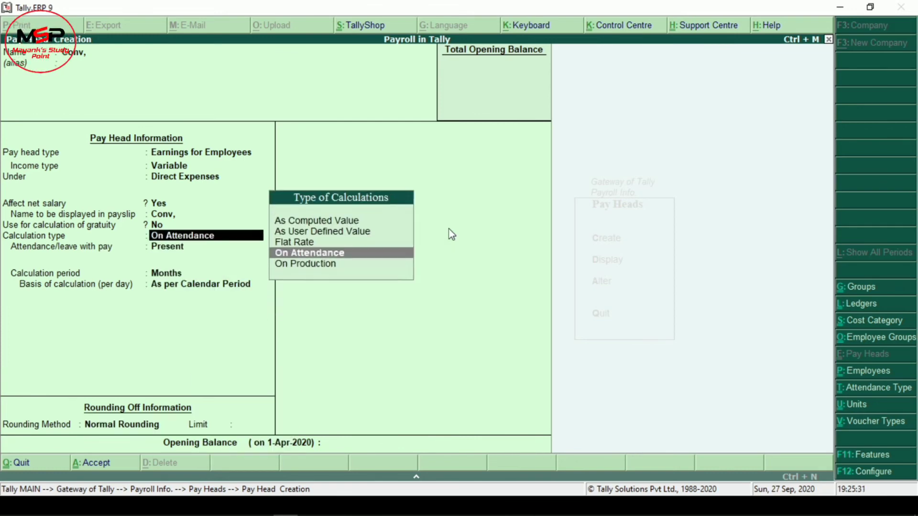
Step: Set the calculation type to As User Defined Value, leave the opening balance blank, and save the 'Conv,' pay head
{"action": "key", "text": "Up"}
{"action": "key", "text": "Up"}
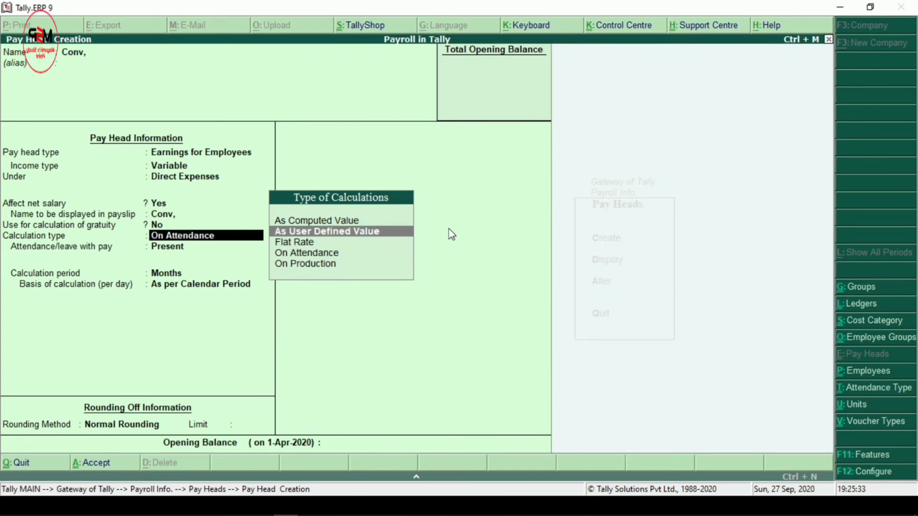
{"action": "key", "text": "Return"}
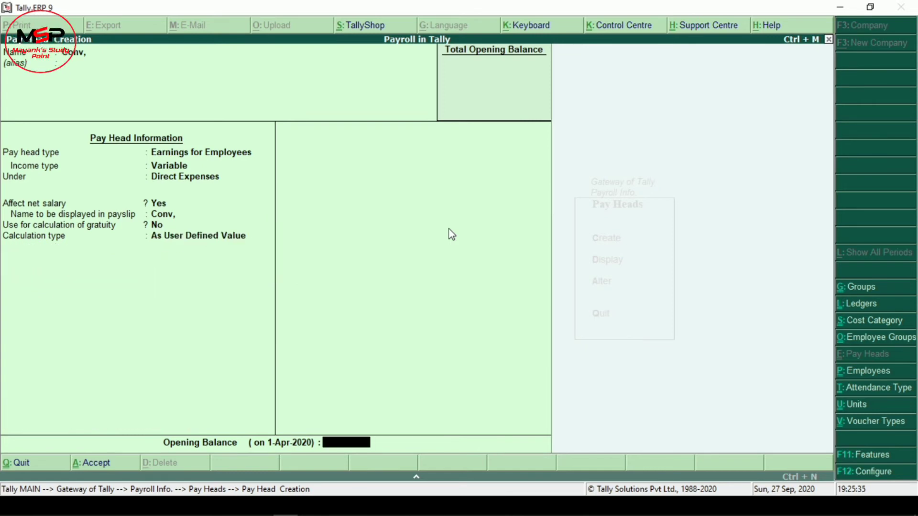
{"action": "key", "text": "Return"}
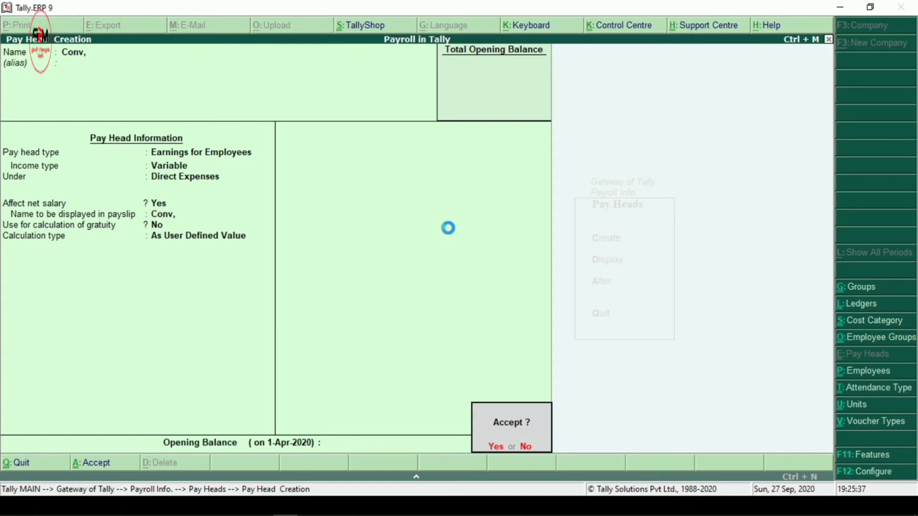
{"action": "key", "text": "Return"}
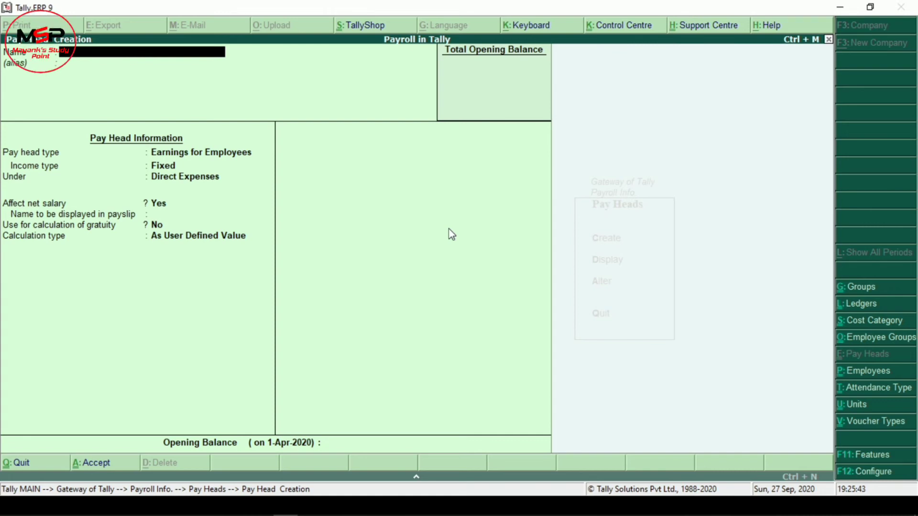
Step: Start a pay head named 'Bonus' as Earnings for Employees with Fixed income type, under Direct Expenses
{"action": "type", "text": "onus"}
{"action": "key", "text": "Return"}
{"action": "key", "text": "Return"}
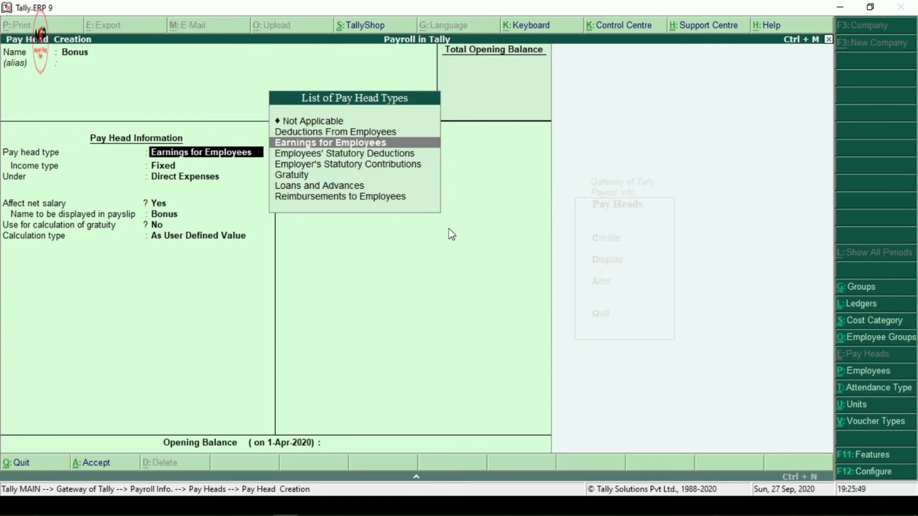
{"action": "key", "text": "Return"}
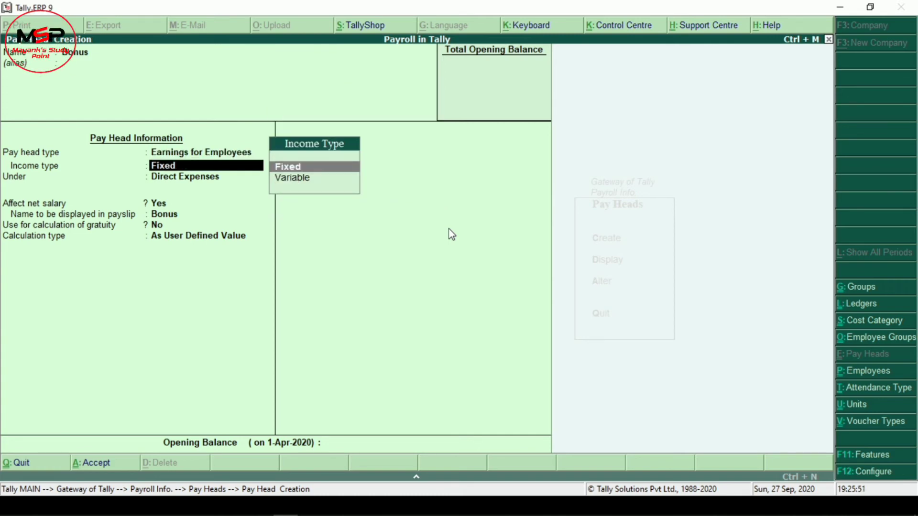
{"action": "key", "text": "Return"}
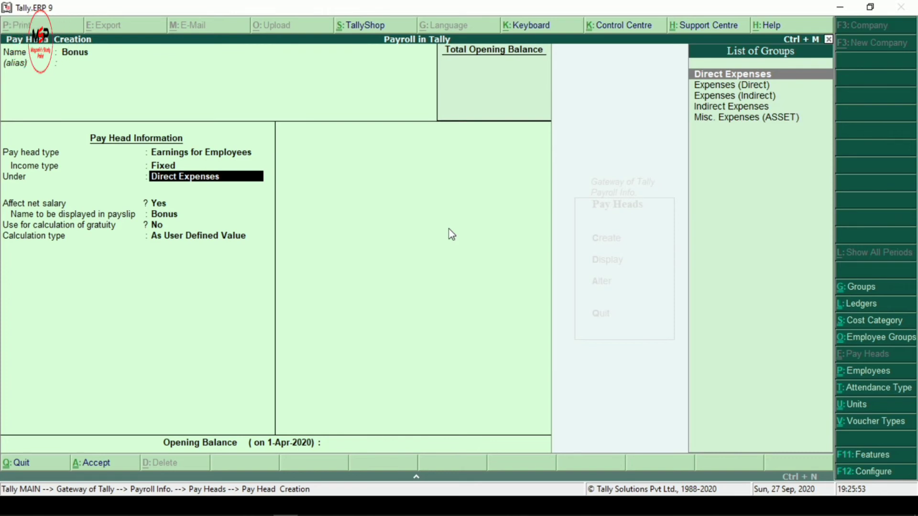
{"action": "key", "text": "Return"}
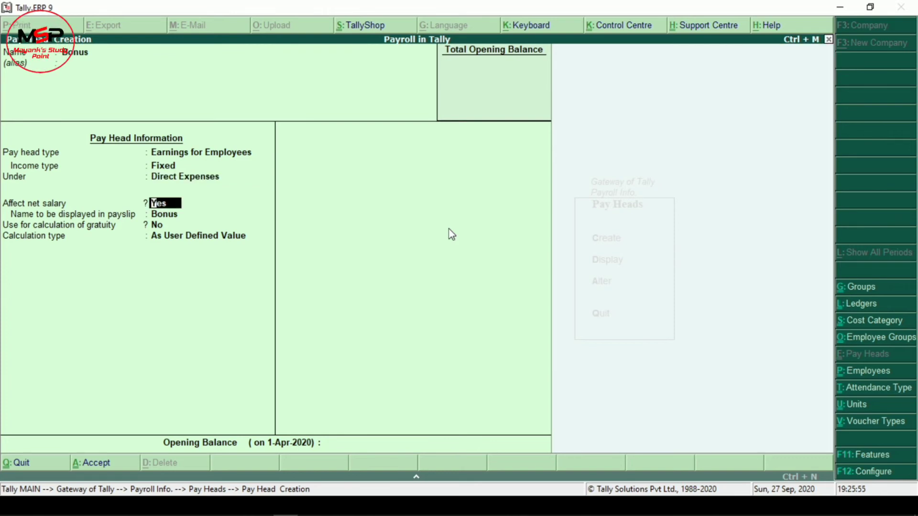
Step: Let 'Bonus' affect net salary under the same payslip name, and exclude it from gratuity calculation
{"action": "key", "text": "Return"}
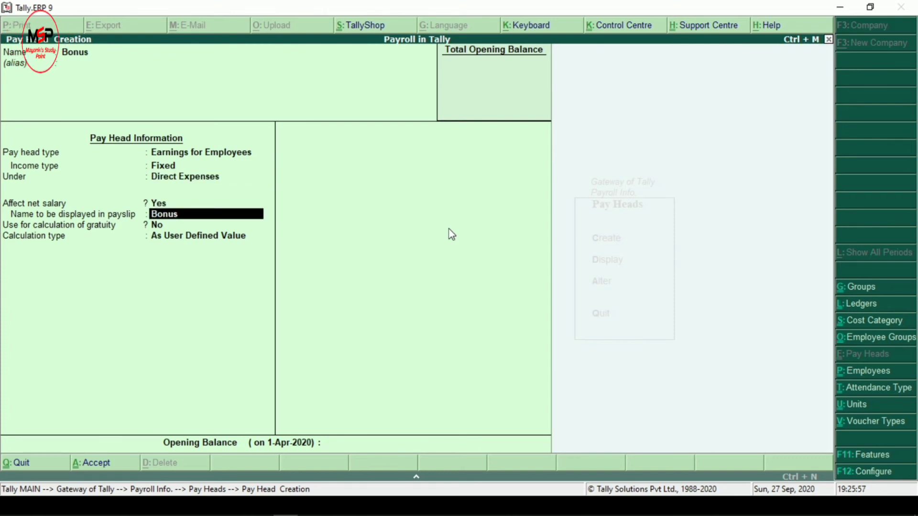
{"action": "key", "text": "Return"}
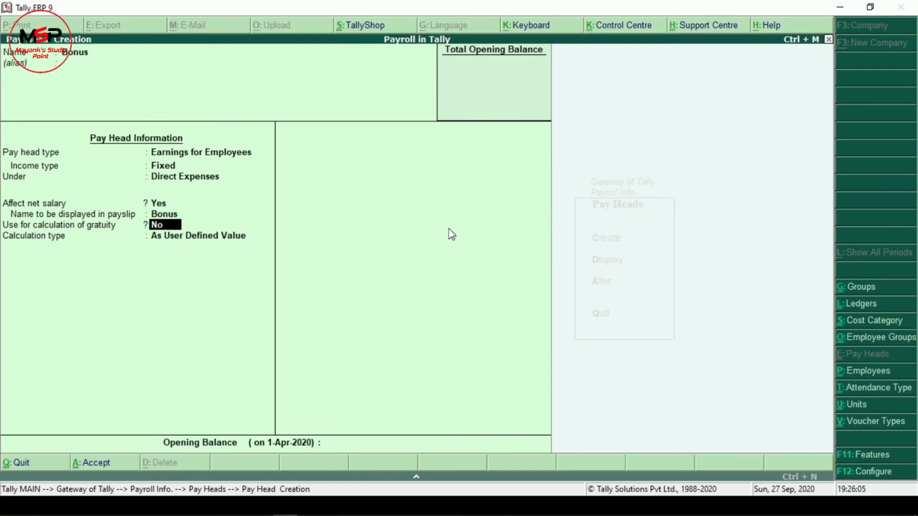
{"action": "key", "text": "Return"}
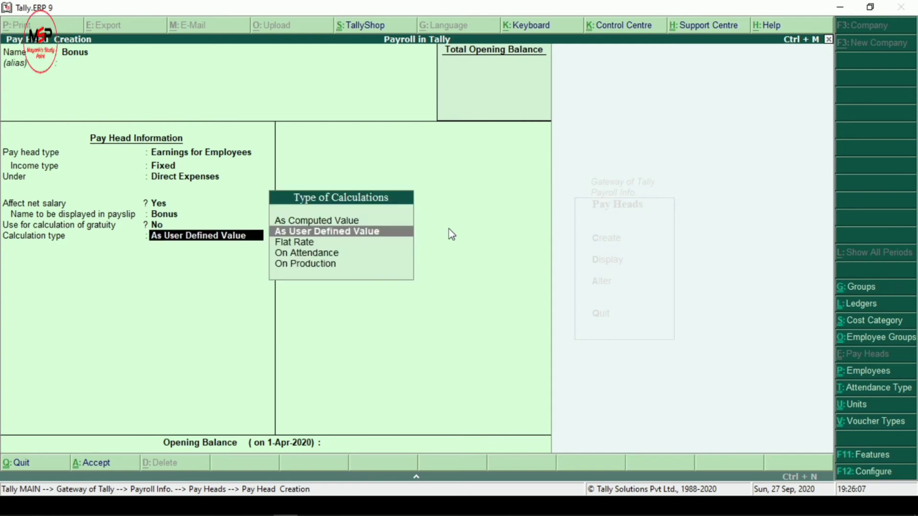
Step: Set the 'Bonus' calculation type to Flat Rate with a calculation period of Months
{"action": "key", "text": "Down"}
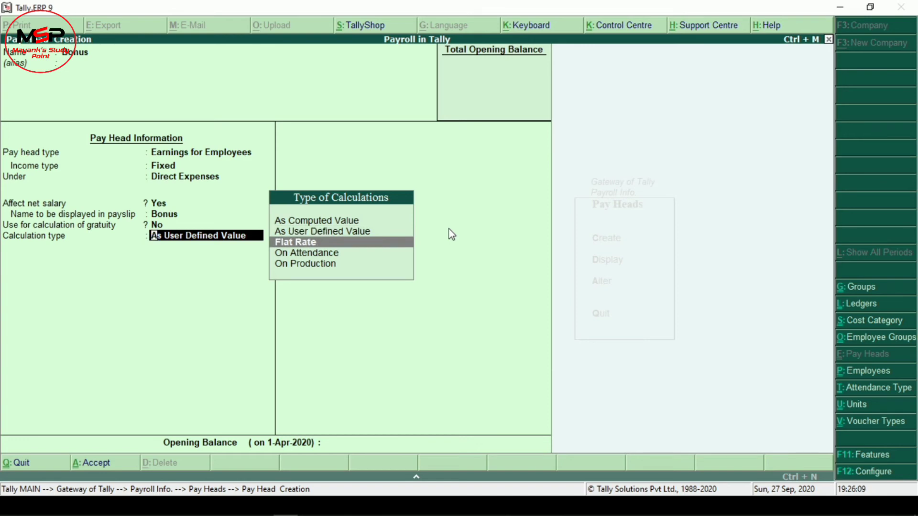
{"action": "key", "text": "Return"}
{"action": "key", "text": "Down"}
{"action": "key", "text": "Down"}
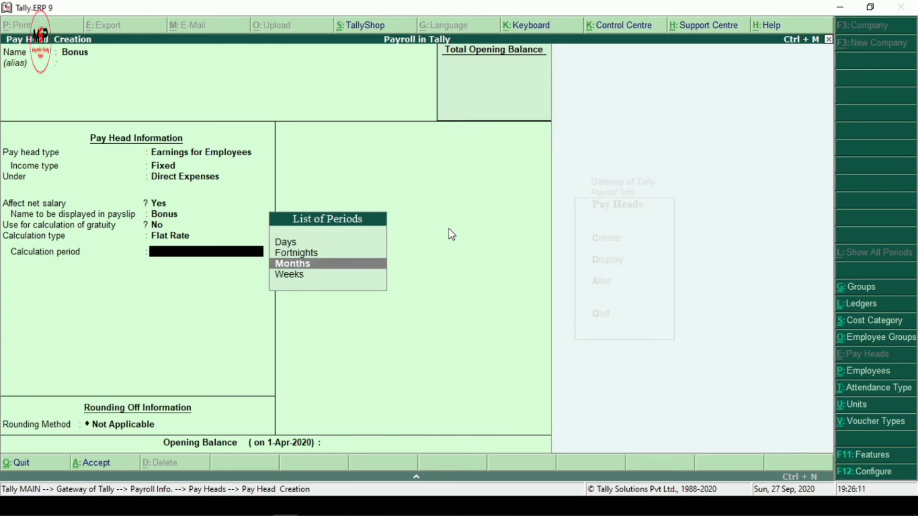
{"action": "key", "text": "Return"}
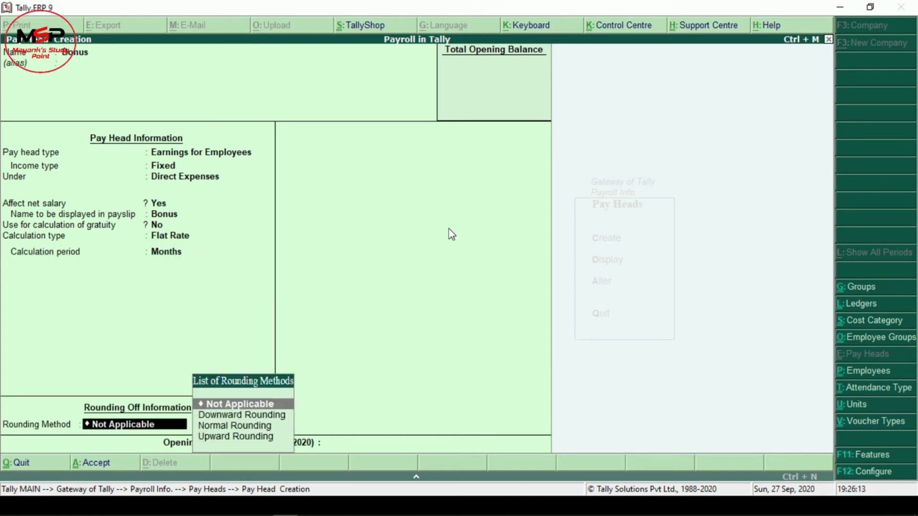
Step: Apply Normal Rounding to 'Bonus' with the limit and opening balance left blank, and save the pay head
{"action": "key", "text": "Down"}
{"action": "key", "text": "Down"}
{"action": "key", "text": "Return"}
{"action": "key", "text": "Return"}
{"action": "key", "text": "Return"}
{"action": "key", "text": "Return"}
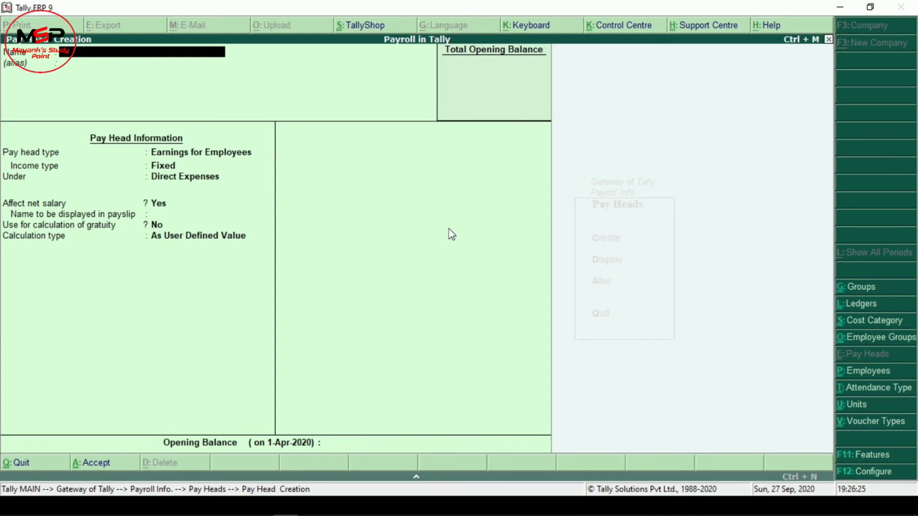
Step: Start a pay head named 'PF Employeer's' with the type Employer's Statutory Contributions and no alias
{"action": "type", "text": "PF emloy"}
{"action": "type", "text": "s"}
{"action": "key", "text": "Return"}
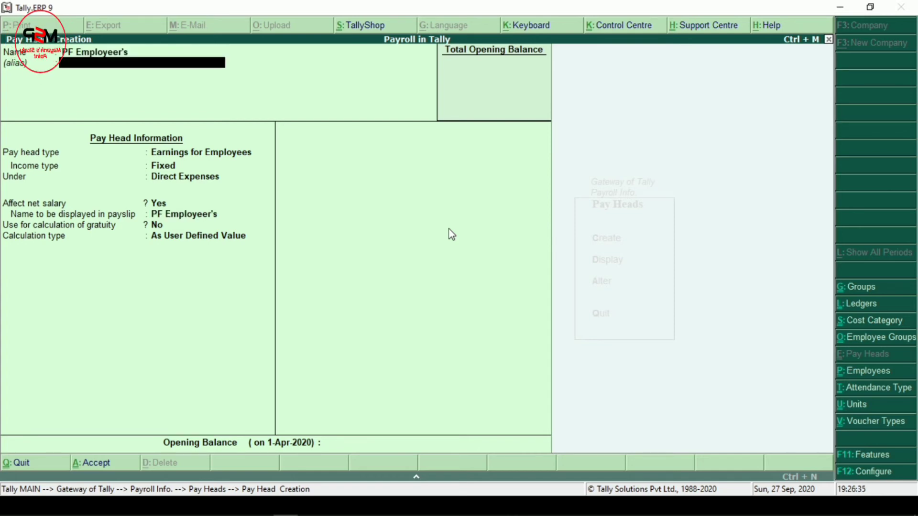
{"action": "key", "text": "Return"}
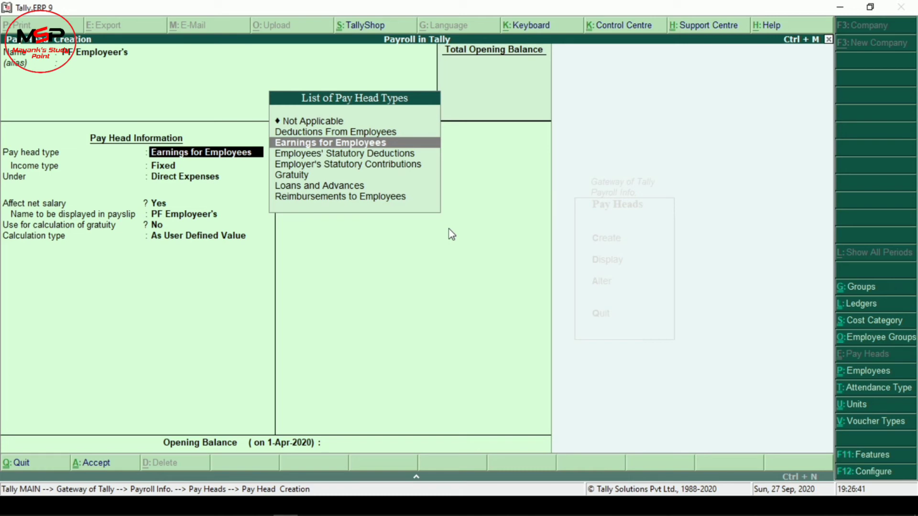
{"action": "key", "text": "Down"}
{"action": "key", "text": "Down"}
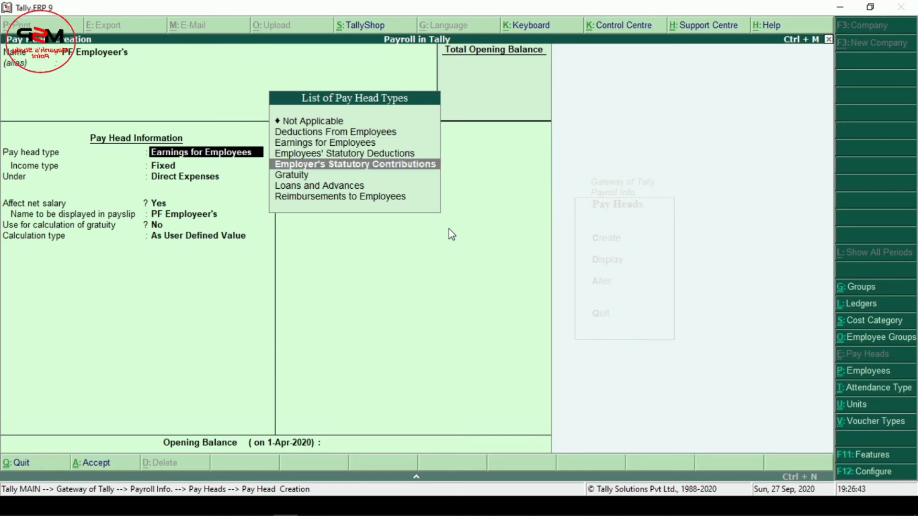
{"action": "key", "text": "Return"}
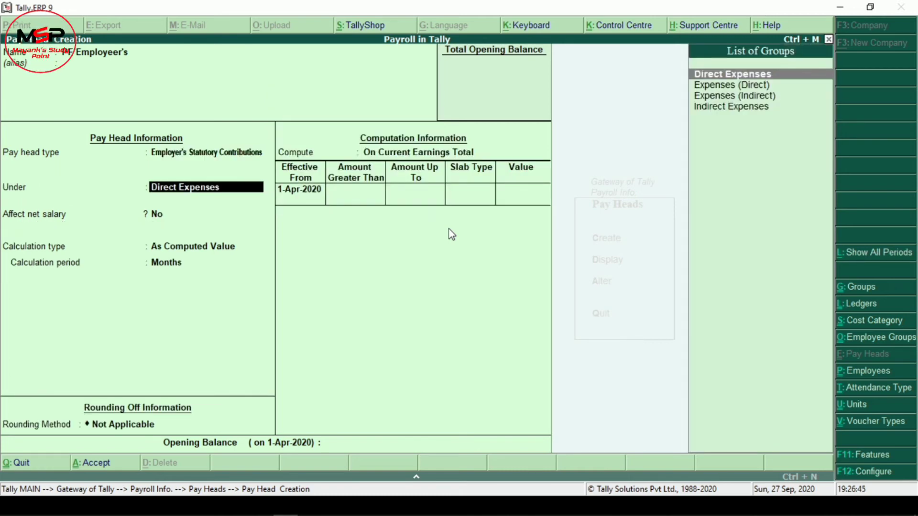
Step: Place 'PF Employeer's' under Indirect Expenses and let it affect net salary, keeping the same name for the payslip
{"action": "key", "text": "Down"}
{"action": "key", "text": "Down"}
{"action": "key", "text": "Down"}
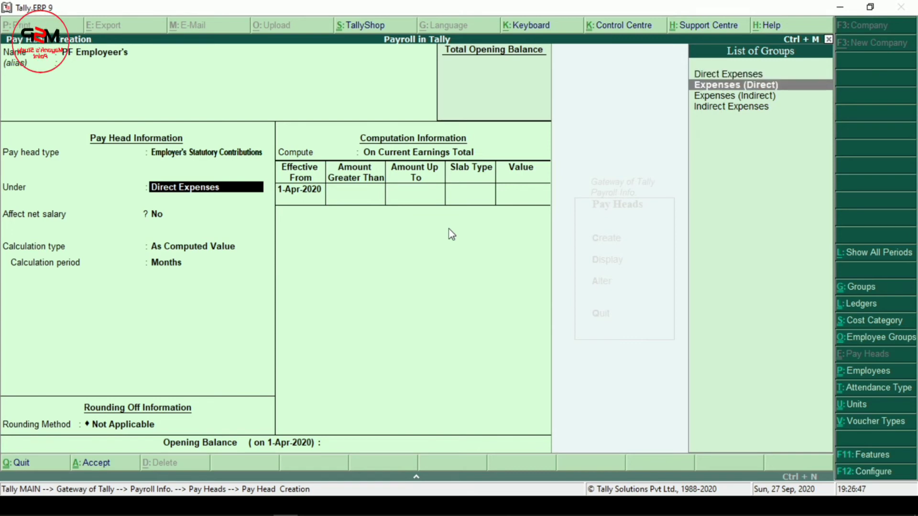
{"action": "key", "text": "Return"}
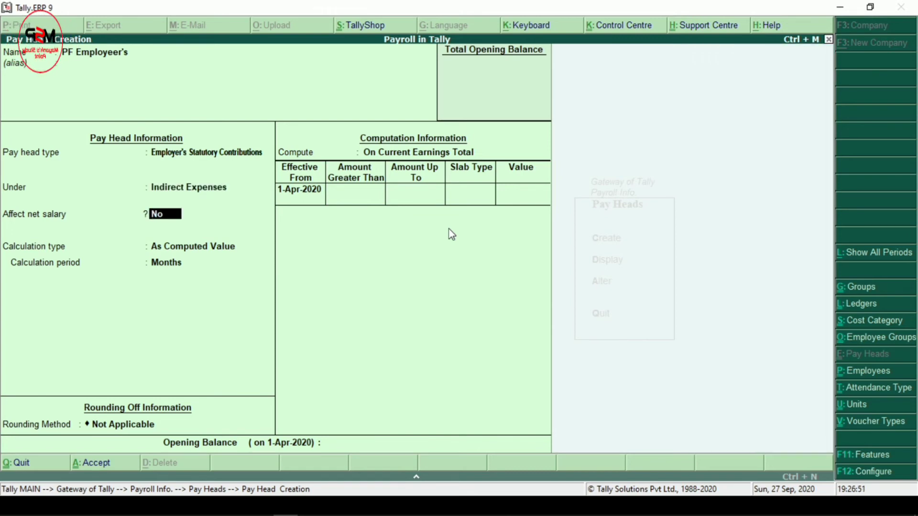
{"action": "type", "text": "y"}
{"action": "key", "text": "Return"}
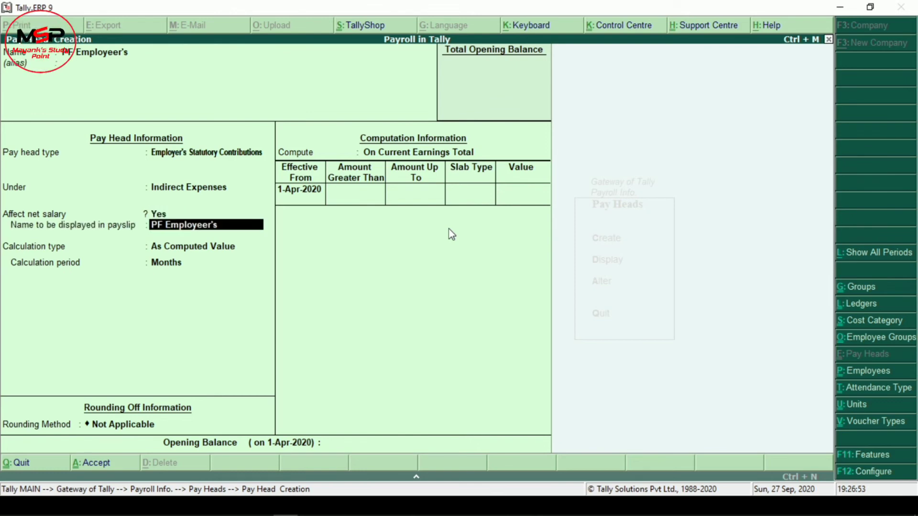
{"action": "key", "text": "Return"}
Step: Set the rounding method of 'PF Employeer's' to Normal Rounding with a blank limit
{"action": "key", "text": "Down"}
{"action": "key", "text": "Down"}
{"action": "key", "text": "Return"}
{"action": "key", "text": "Return"}
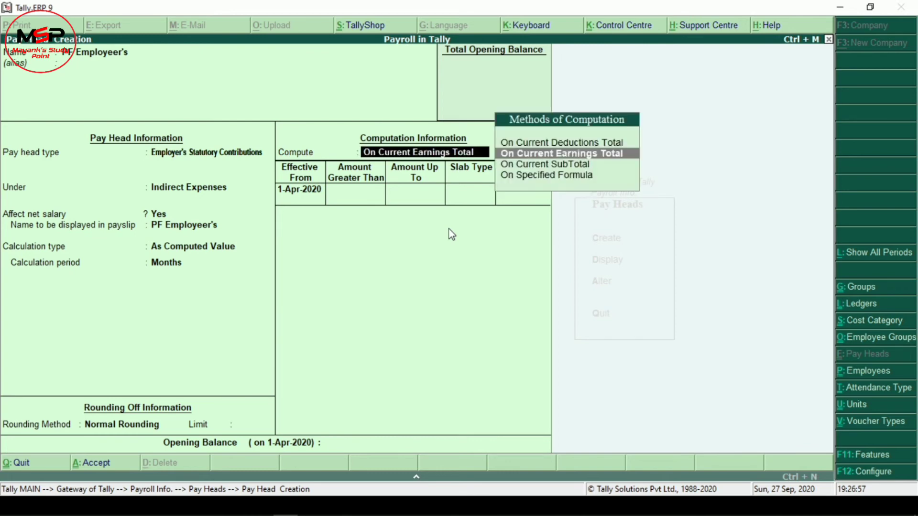
Step: Compute 'PF Employeer's' On Specified Formula, using only the Basic pay head in the formula
{"action": "key", "text": "Down"}
{"action": "key", "text": "Down"}
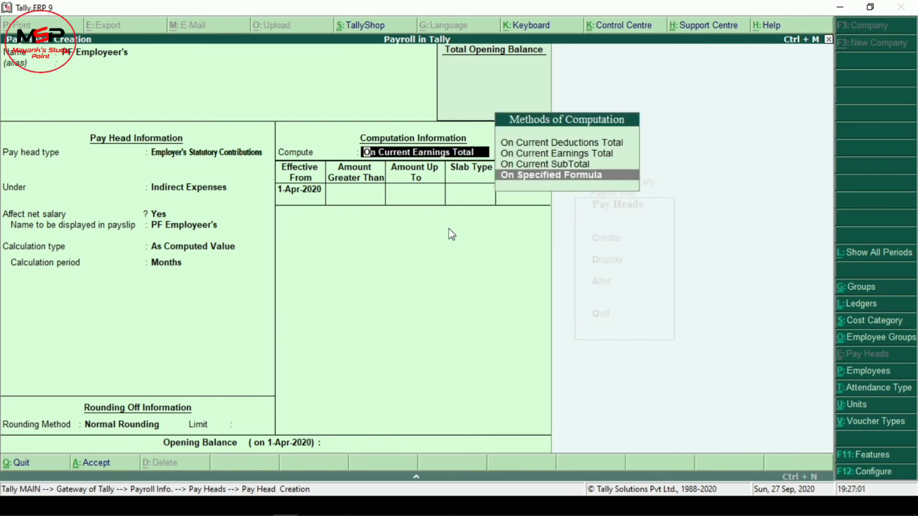
{"action": "key", "text": "Return"}
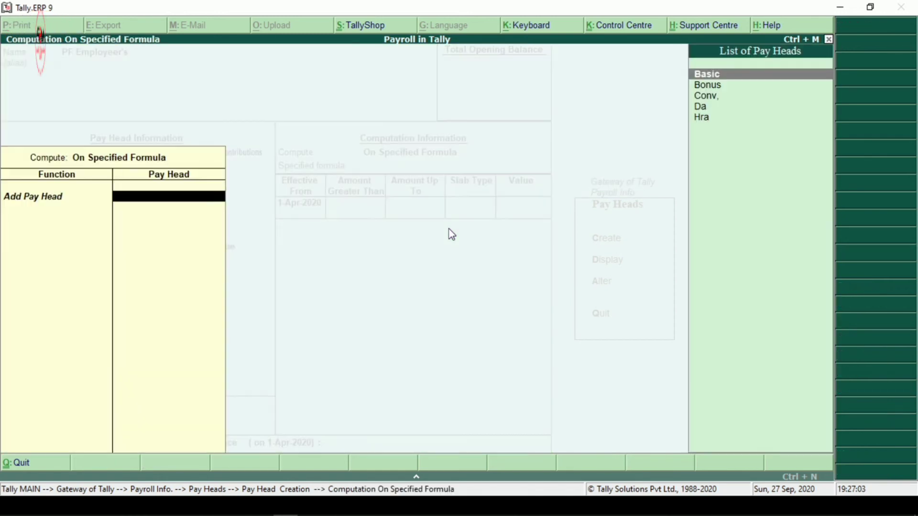
{"action": "key", "text": "Return"}
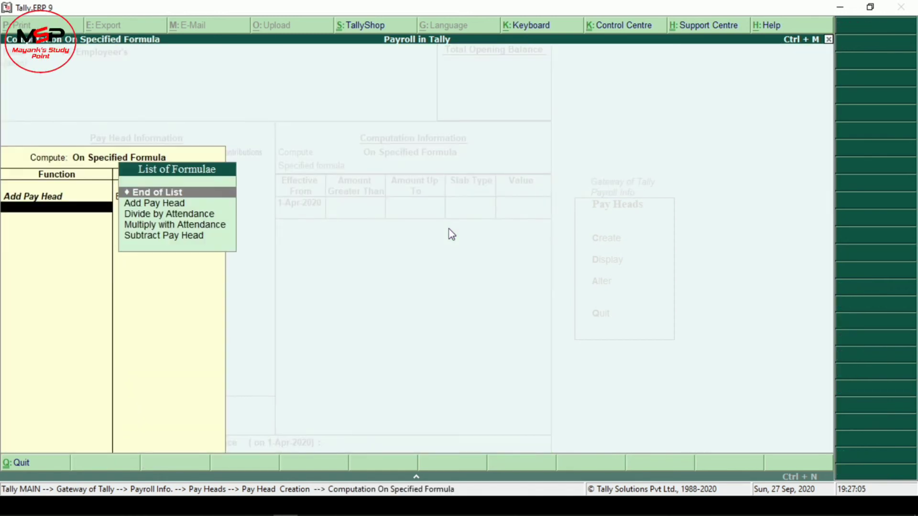
{"action": "key", "text": "Return"}
Step: Define a Percentage slab of 13.15% effective from 1-Apr-2020 without amount limits, and save the 'PF Employeer's' pay head
{"action": "key", "text": "Return"}
{"action": "key", "text": "Return"}
{"action": "key", "text": "Return"}
{"action": "key", "text": "Return"}
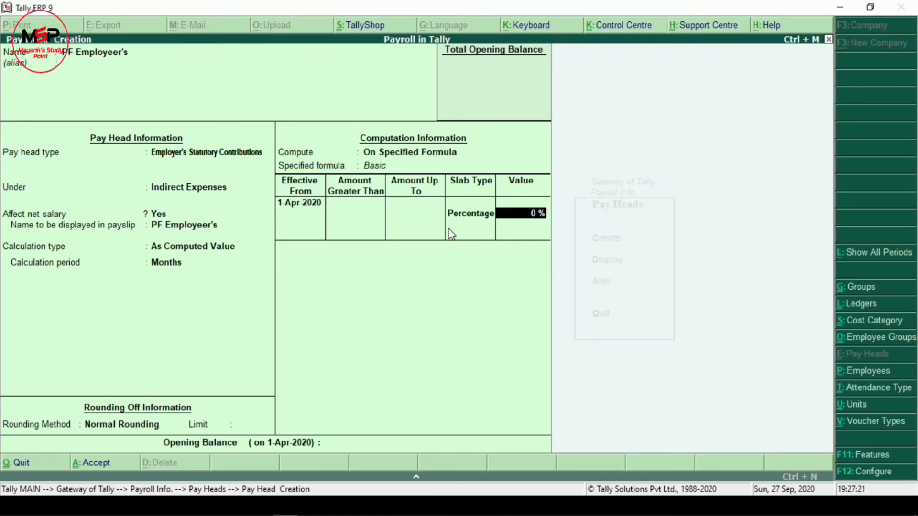
{"action": "type", "text": "1"}
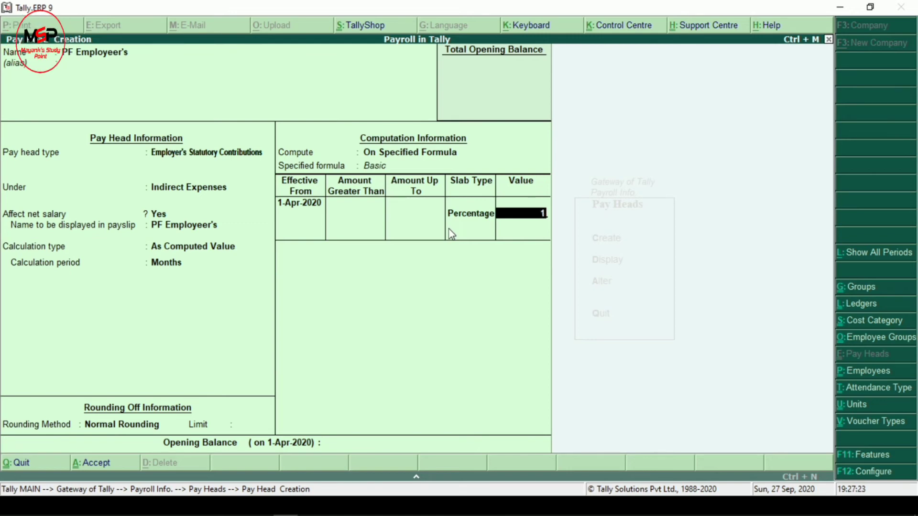
{"action": "type", "text": "3."}
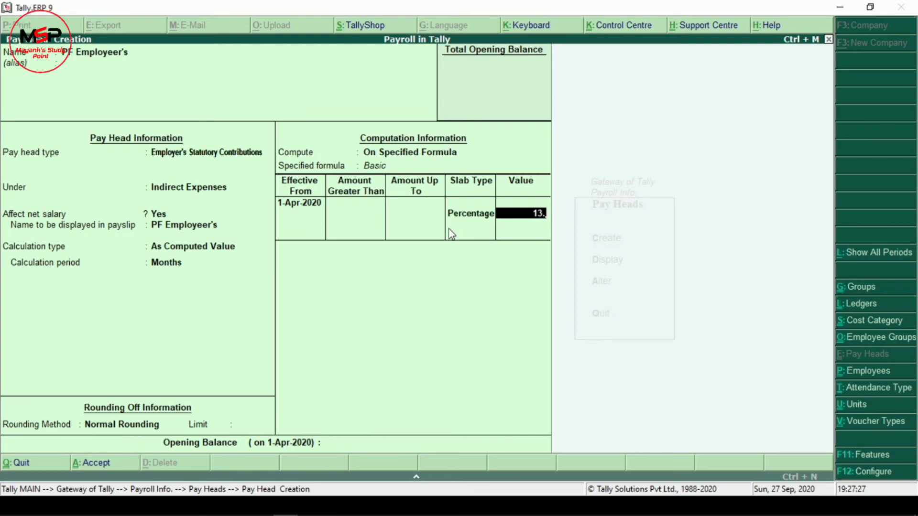
{"action": "type", "text": "15"}
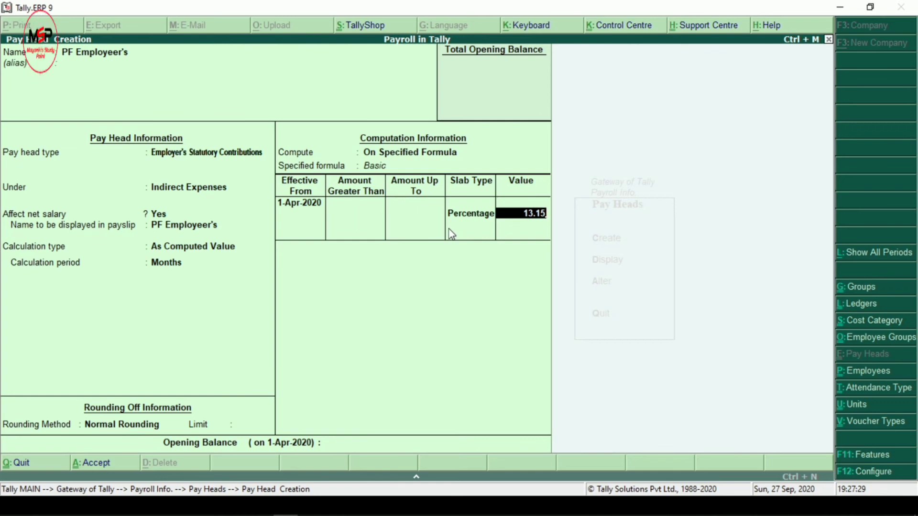
{"action": "key", "text": "Return"}
{"action": "key", "text": "Return"}
{"action": "key", "text": "Return"}
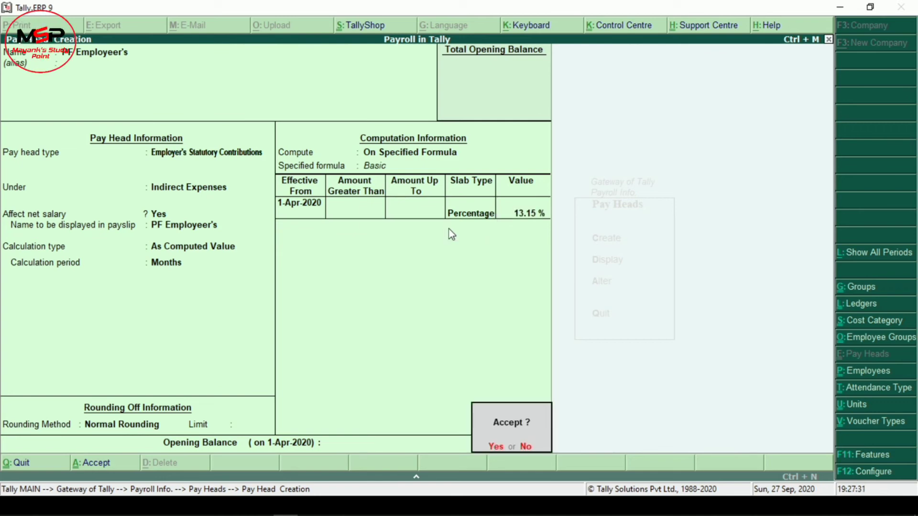
{"action": "key", "text": "Return"}
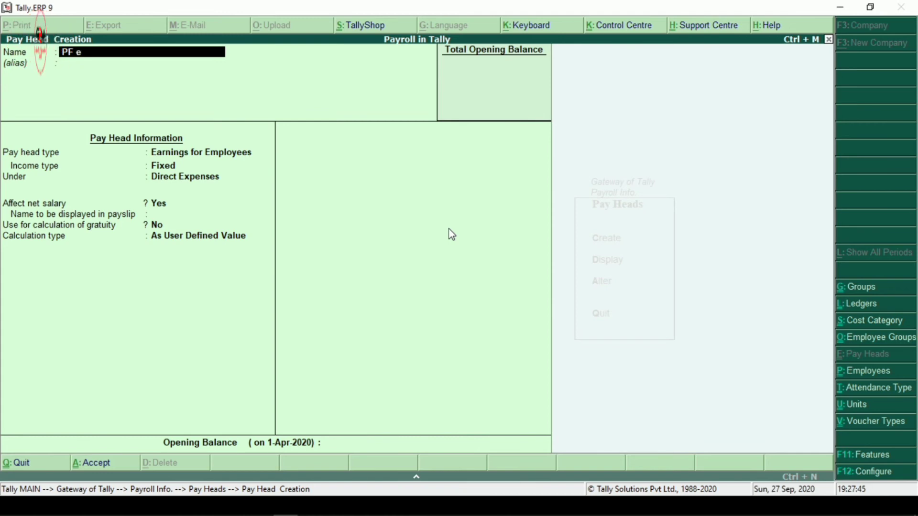
Step: Start a pay head named 'PF Employee's' with the type Employees' Statutory Deductions and no alias
{"action": "type", "text": "Employee"}
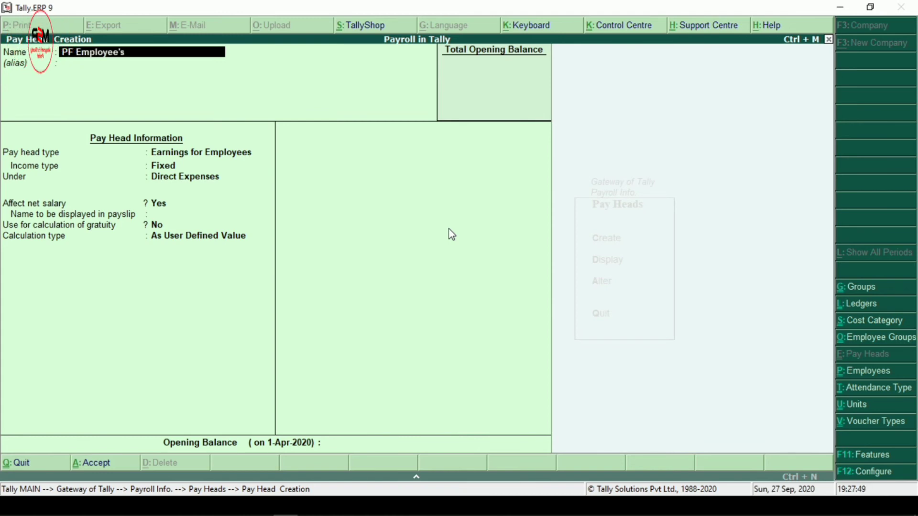
{"action": "type", "text": "'s"}
{"action": "key", "text": "Return"}
{"action": "key", "text": "Return"}
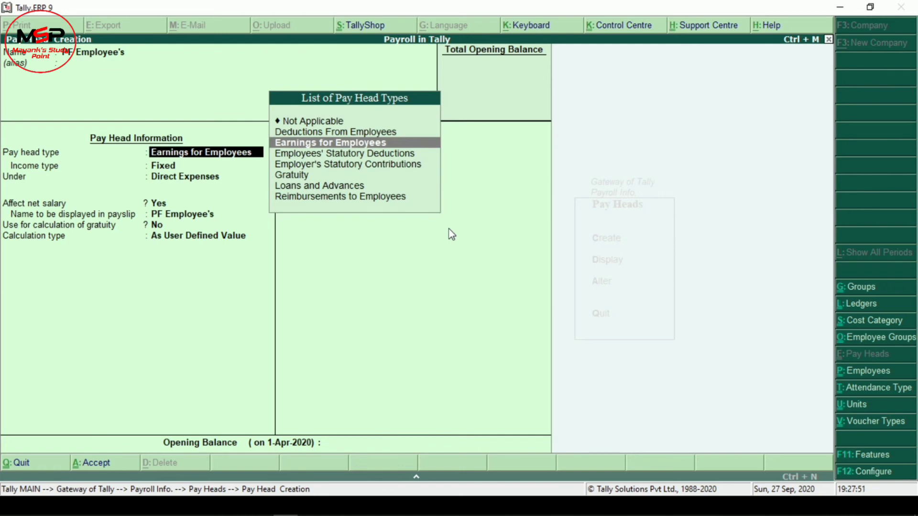
{"action": "key", "text": "Down"}
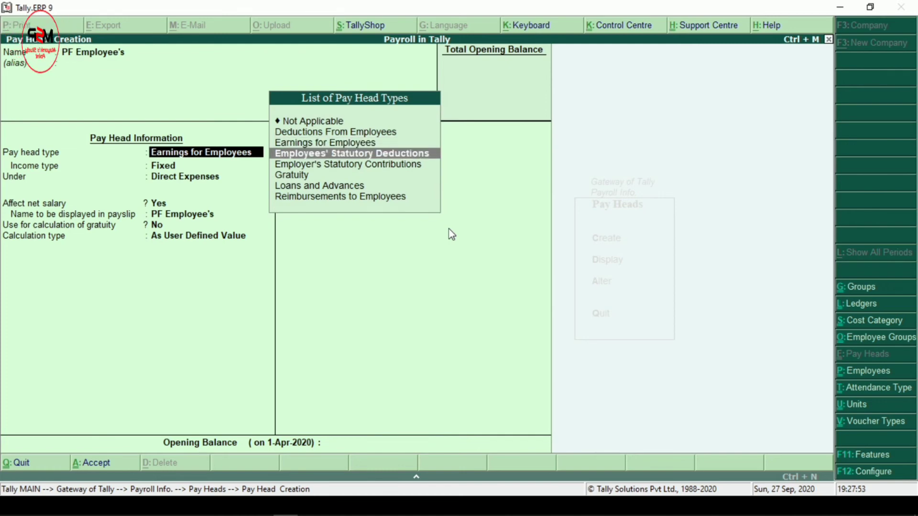
{"action": "key", "text": "Return"}
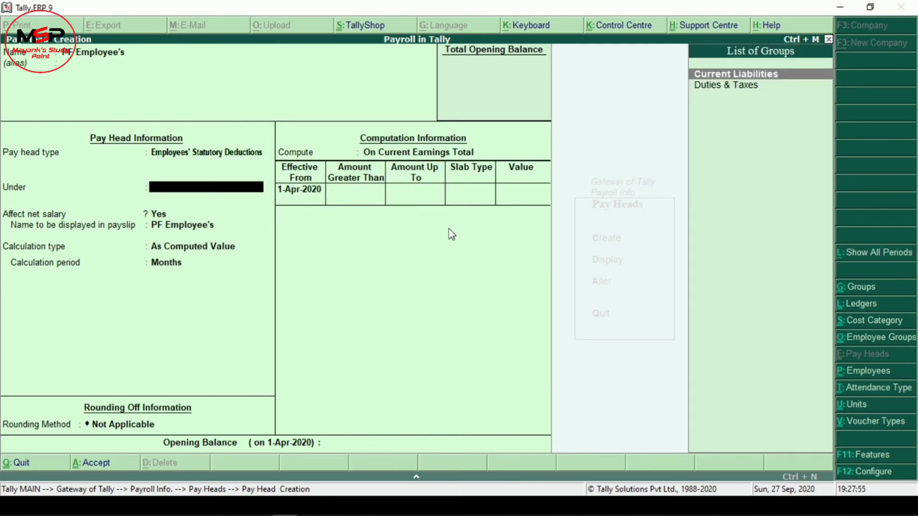
Step: Place 'PF Employee's' under Current Liabilities and let it affect net salary under the same payslip name
{"action": "key", "text": "Down"}
{"action": "key", "text": "Up"}
{"action": "key", "text": "Return"}
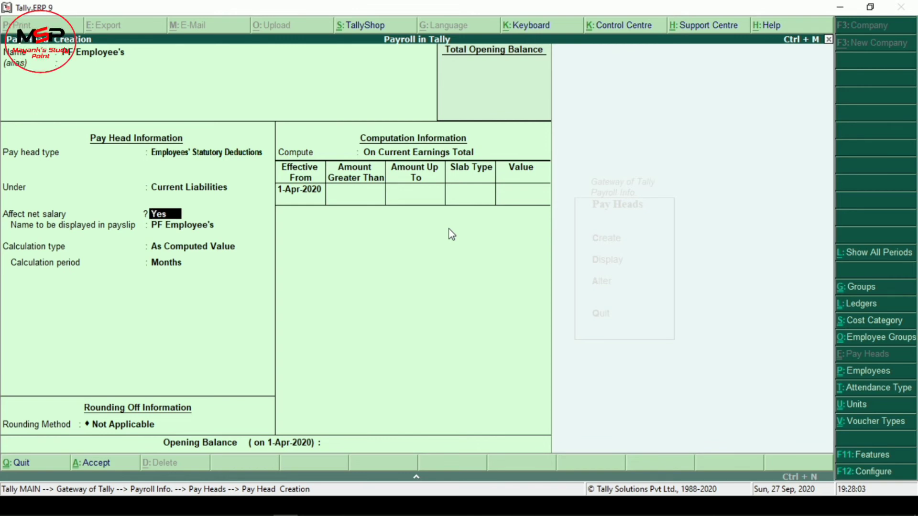
{"action": "key", "text": "Return"}
{"action": "key", "text": "Return"}
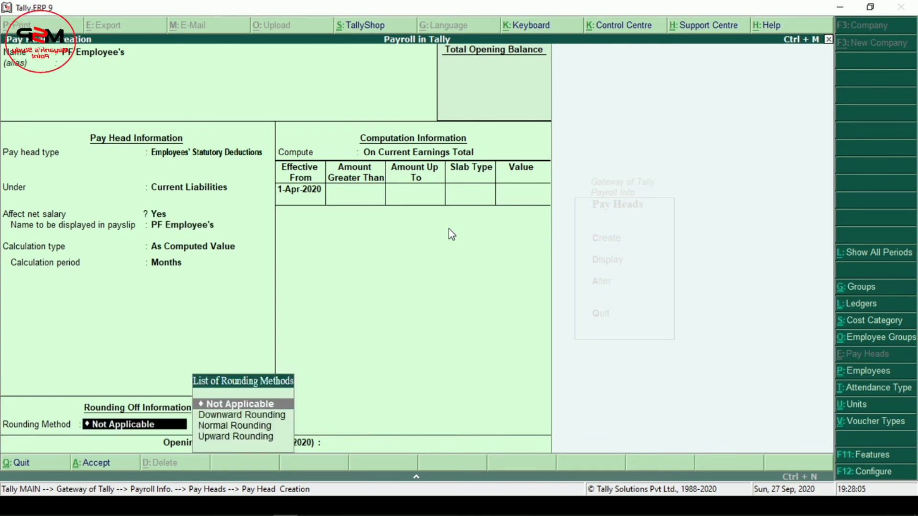
Step: Set the rounding method of 'PF Employee's' to Normal Rounding
{"action": "key", "text": "Down"}
{"action": "key", "text": "Down"}
{"action": "key", "text": "Return"}
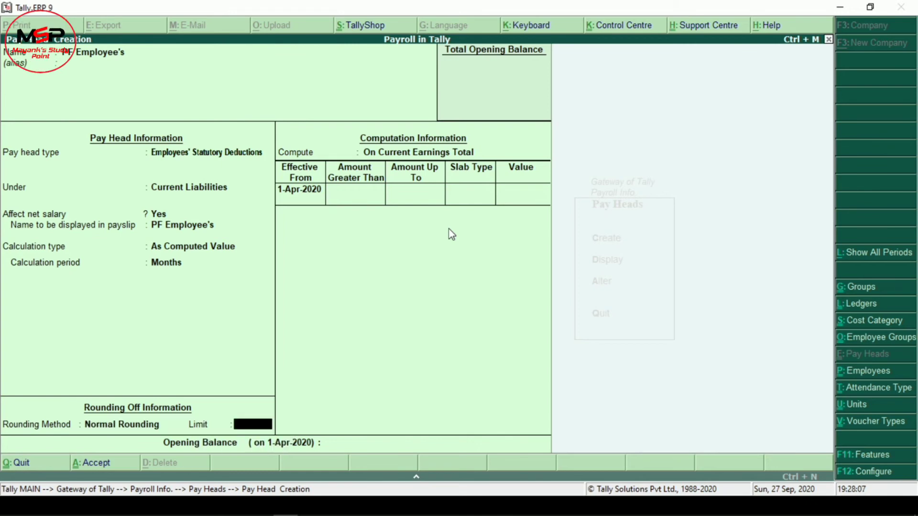
Step: Compute the 'PF Employee's' pay head on a specified formula that consists only of the Basic pay head
{"action": "key", "text": "Return"}
{"action": "key", "text": "Down"}
{"action": "key", "text": "Down"}
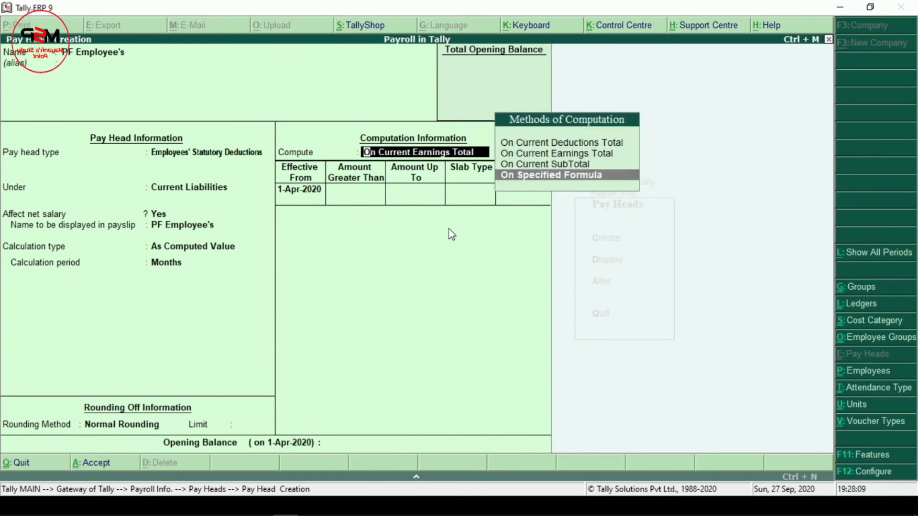
{"action": "key", "text": "Return"}
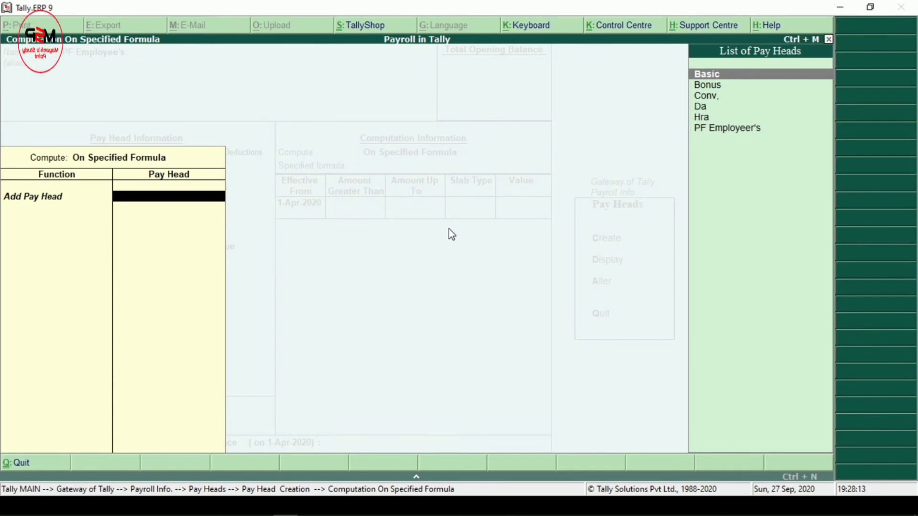
{"action": "key", "text": "Return"}
{"action": "key", "text": "Return"}
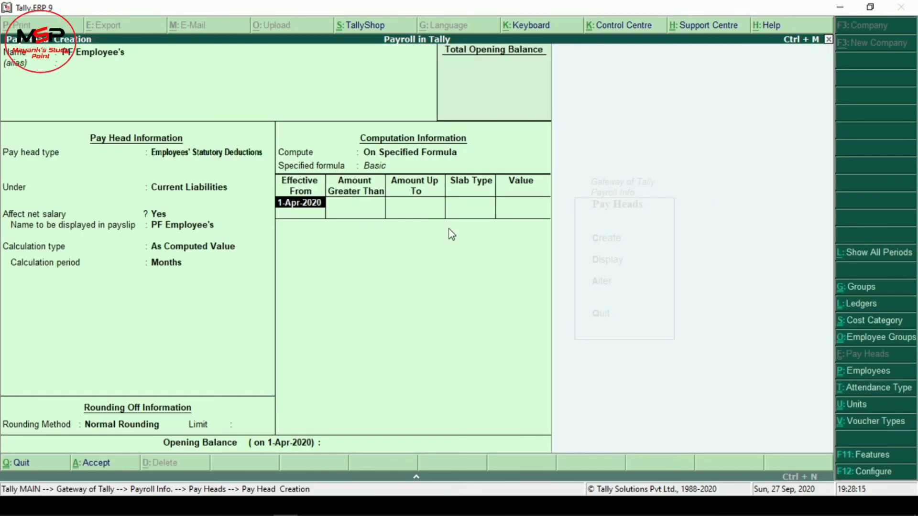
Step: Define a Percentage slab of 12% effective from 1-Apr-2020 without amount limits, and save the 'PF Employee's' pay head
{"action": "key", "text": "Return"}
{"action": "key", "text": "Return"}
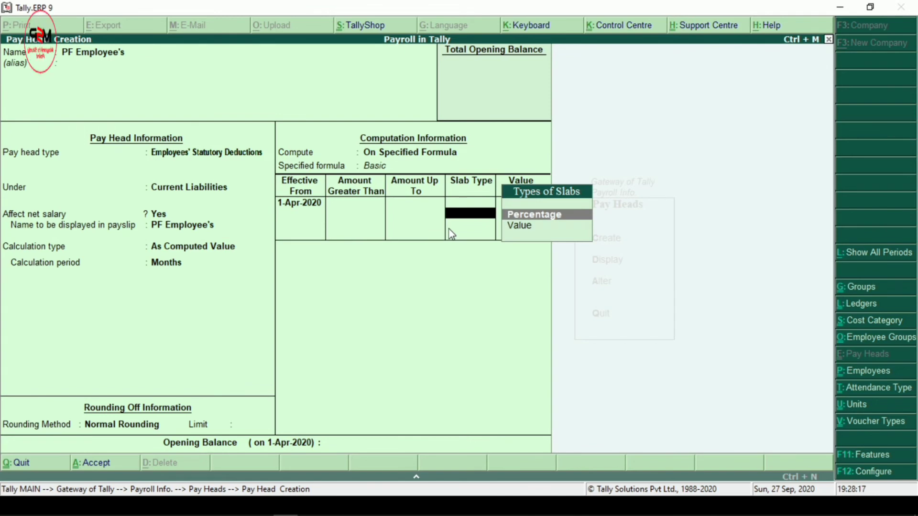
{"action": "key", "text": "Return"}
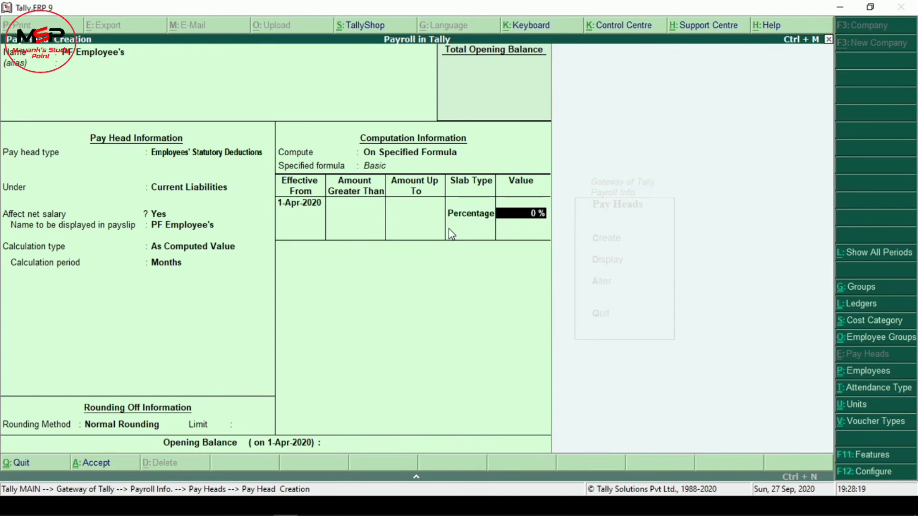
{"action": "type", "text": "12"}
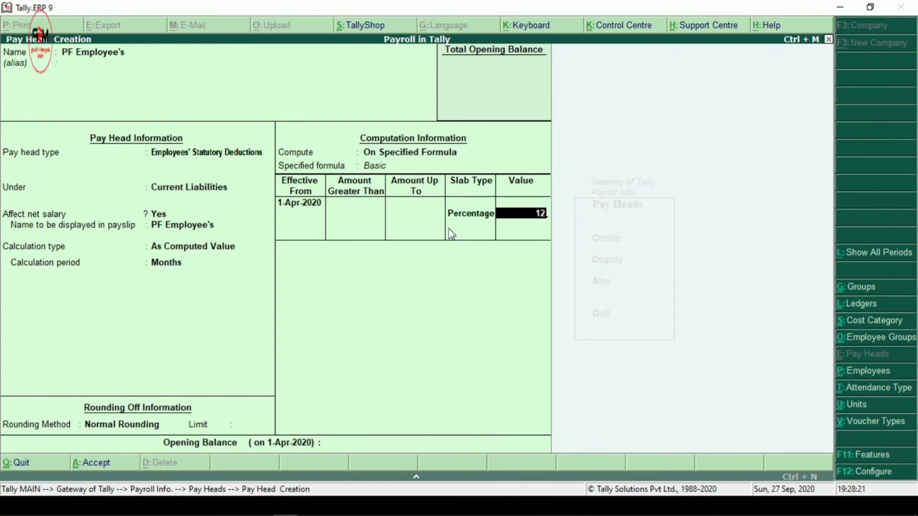
{"action": "key", "text": "Return"}
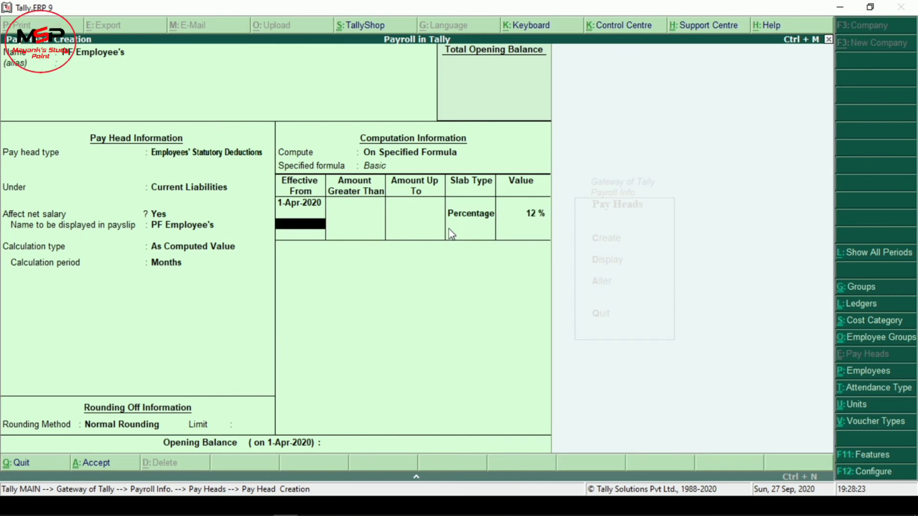
{"action": "key", "text": "Return"}
{"action": "key", "text": "Return"}
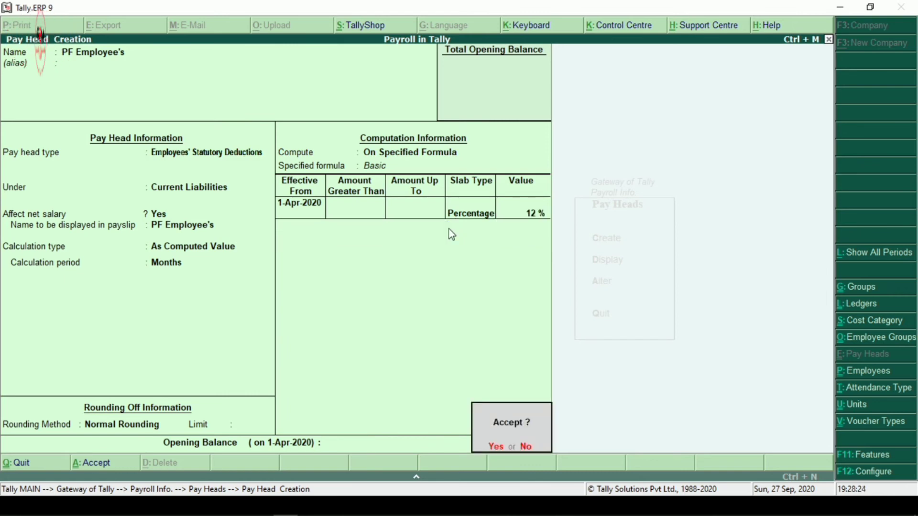
{"action": "key", "text": "Return"}
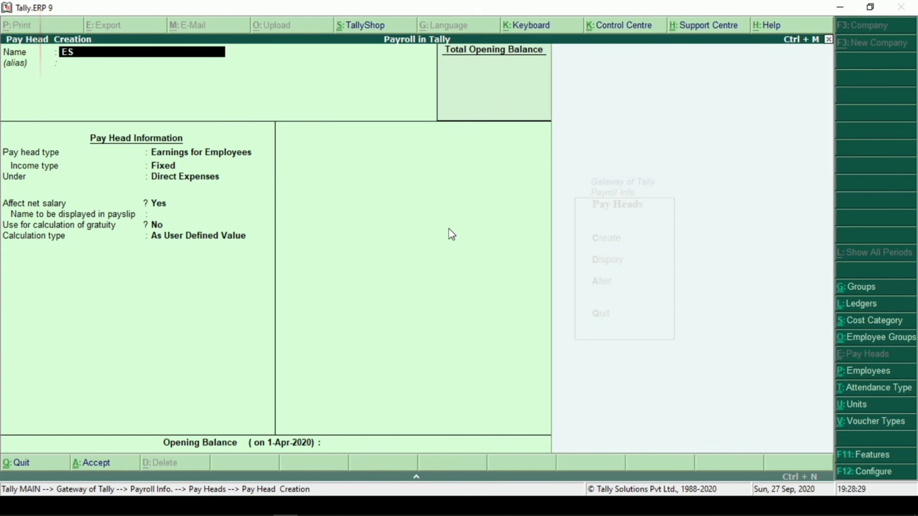
Step: Start a pay head named 'ESI Employeer's' with the type Employer's Statutory Contributions and no alias
{"action": "type", "text": "I"}
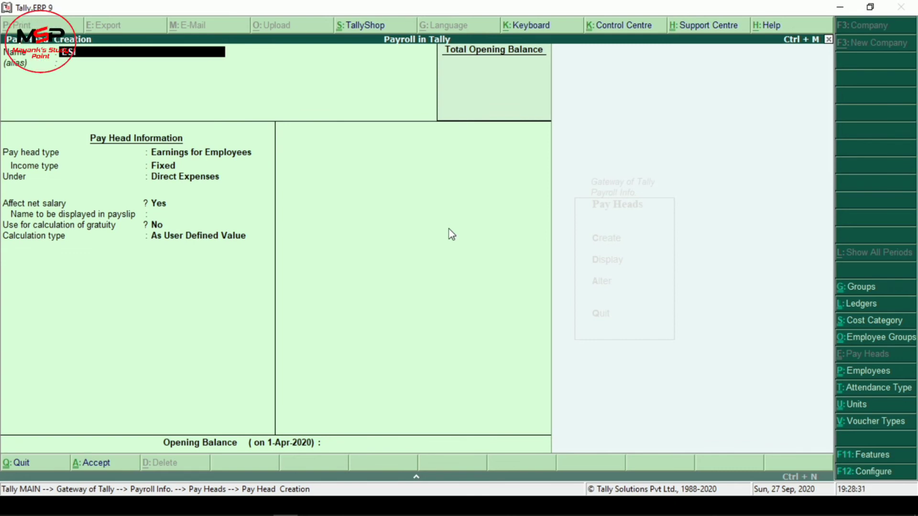
{"action": "type", "text": " em"}
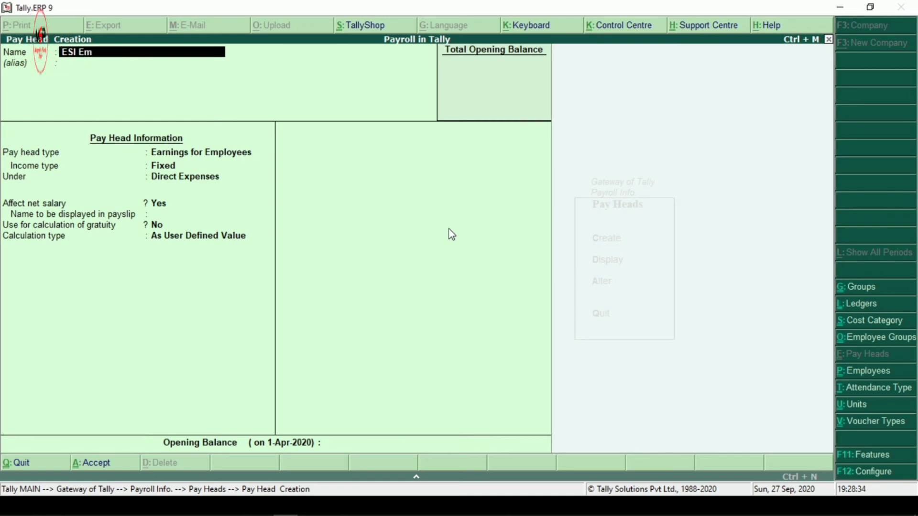
{"action": "type", "text": "ployeer's"}
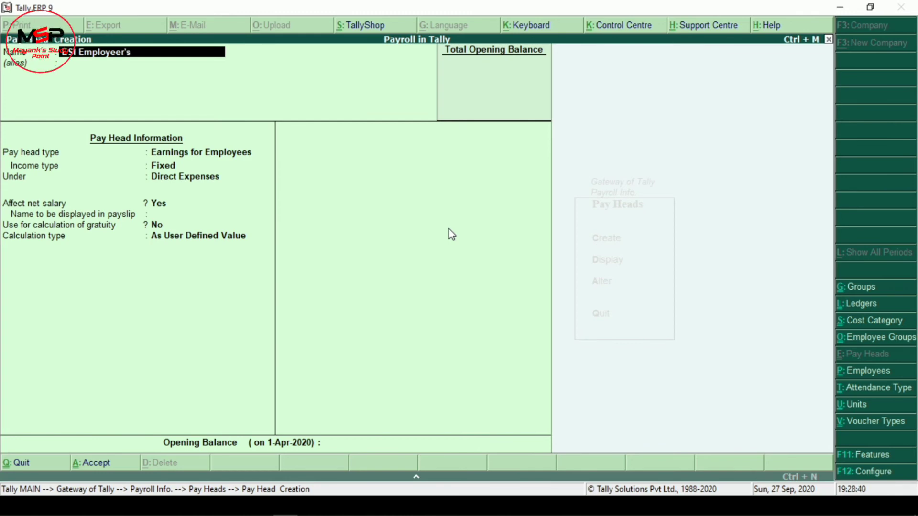
{"action": "key", "text": "Return"}
{"action": "key", "text": "Return"}
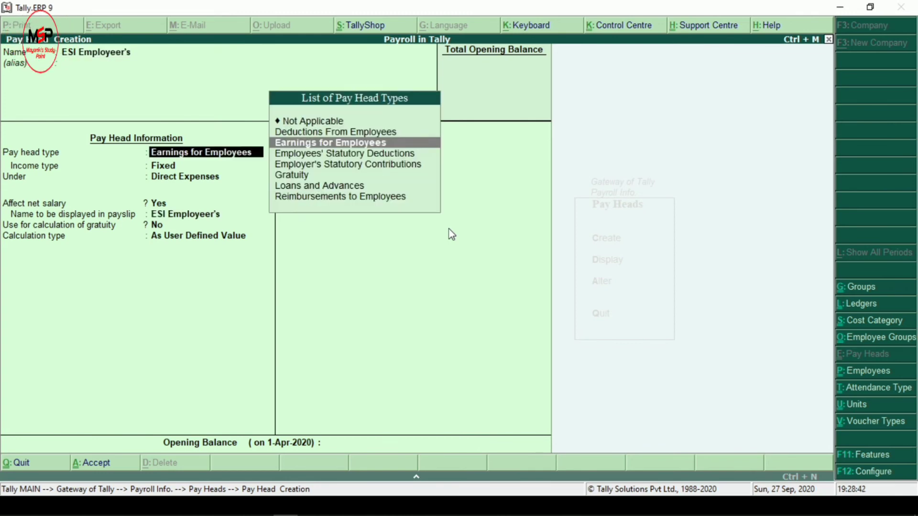
{"action": "key", "text": "Down"}
{"action": "key", "text": "Down"}
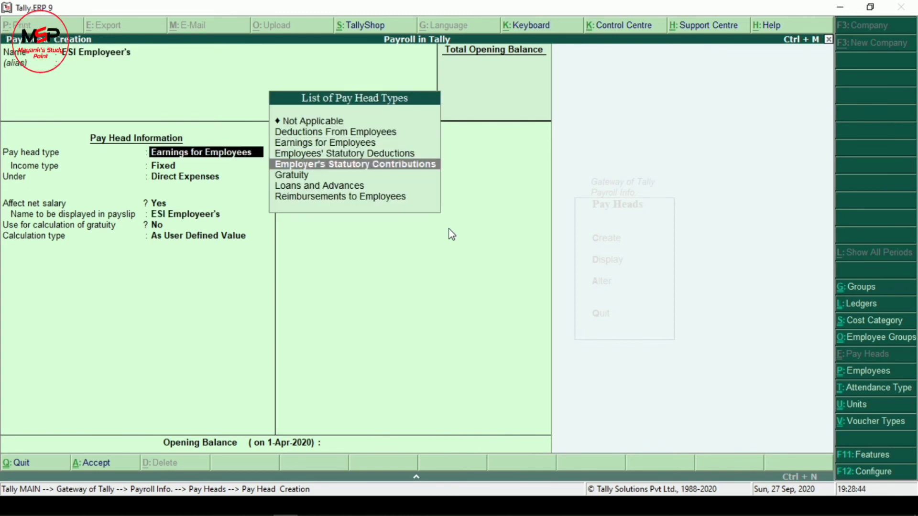
{"action": "key", "text": "Return"}
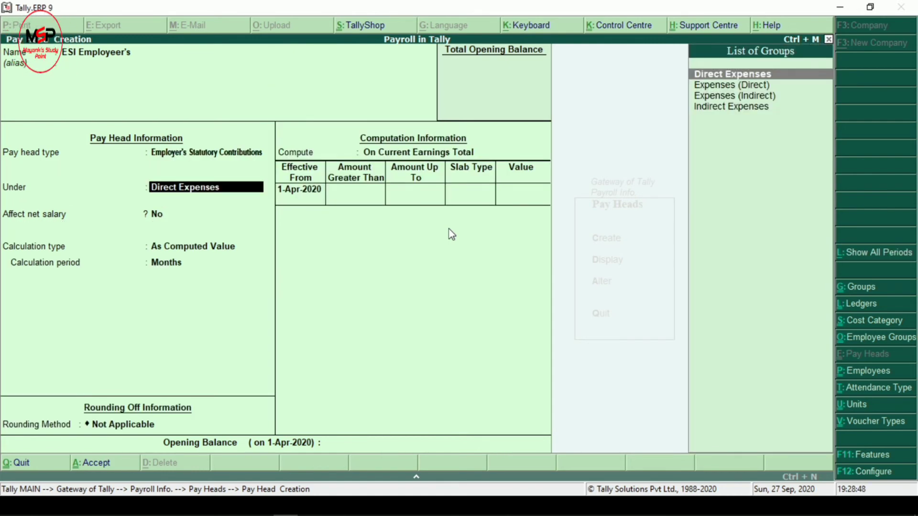
Step: Place 'ESI Employeer's' under Indirect Expenses and set it to affect net salary under the same payslip name
{"action": "key", "text": "Return"}
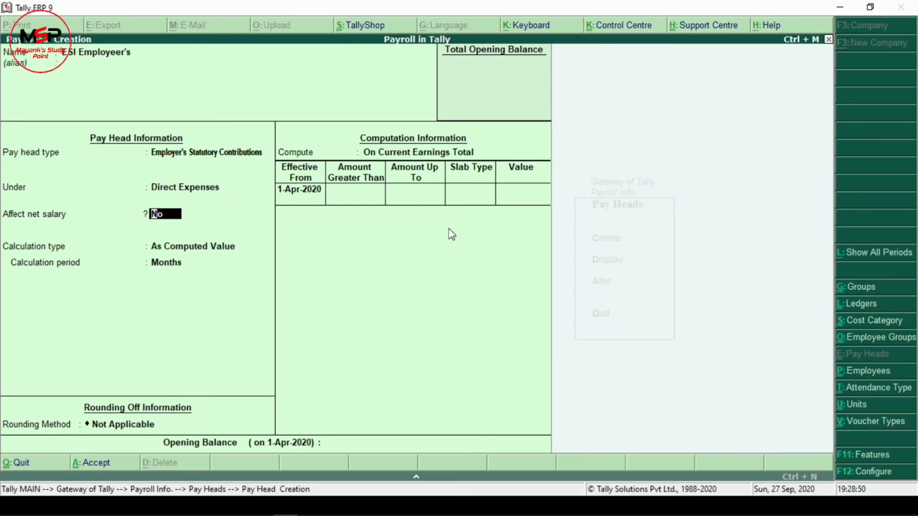
{"action": "key", "text": "BackSpace"}
{"action": "key", "text": "Down"}
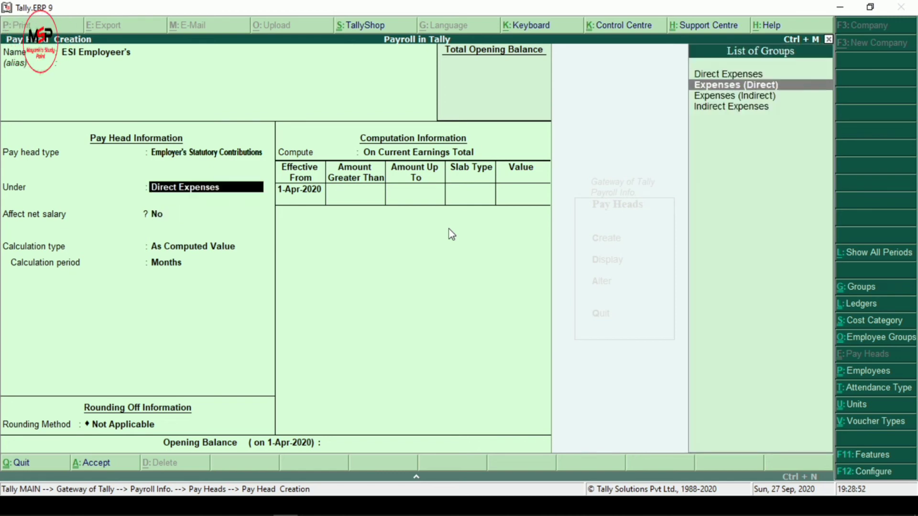
{"action": "key", "text": "Down"}
{"action": "key", "text": "Return"}
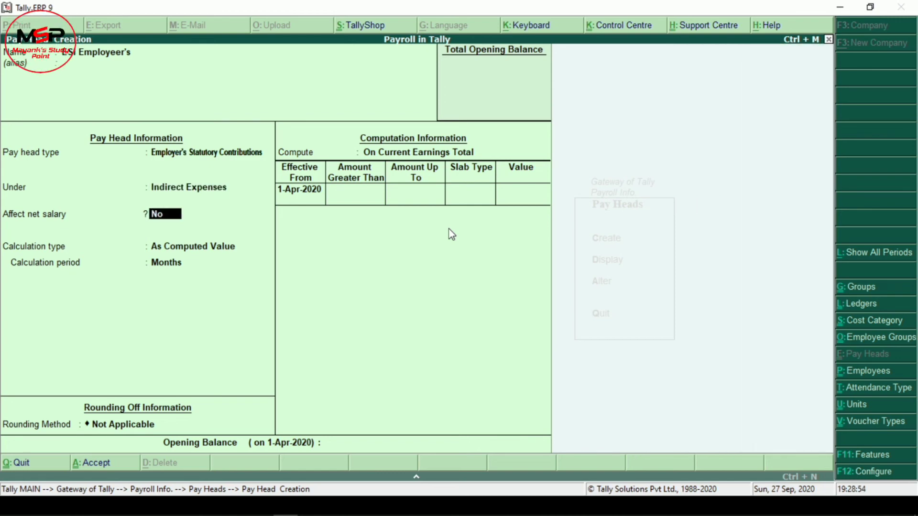
{"action": "key", "text": "y"}
{"action": "key", "text": "Return"}
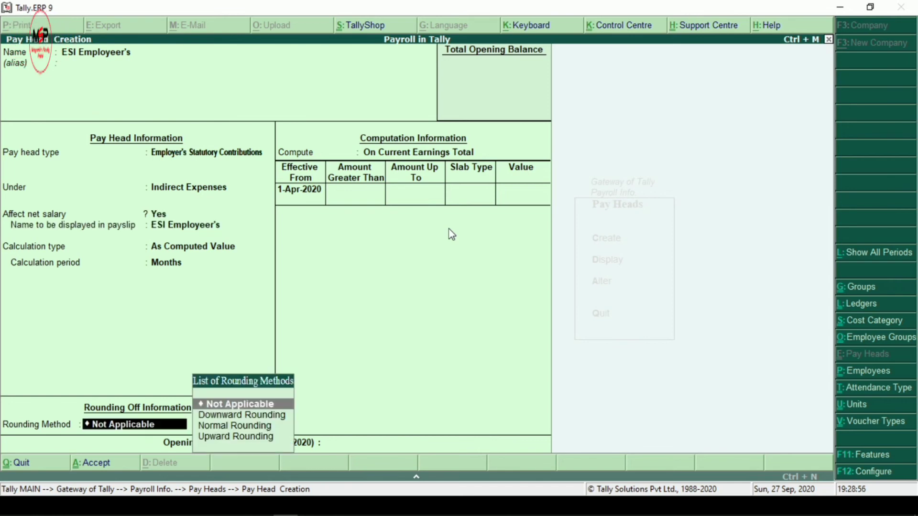
Step: Set the rounding method of 'ESI Employeer's' to Normal Rounding without a limit
{"action": "key", "text": "Down"}
{"action": "key", "text": "Down"}
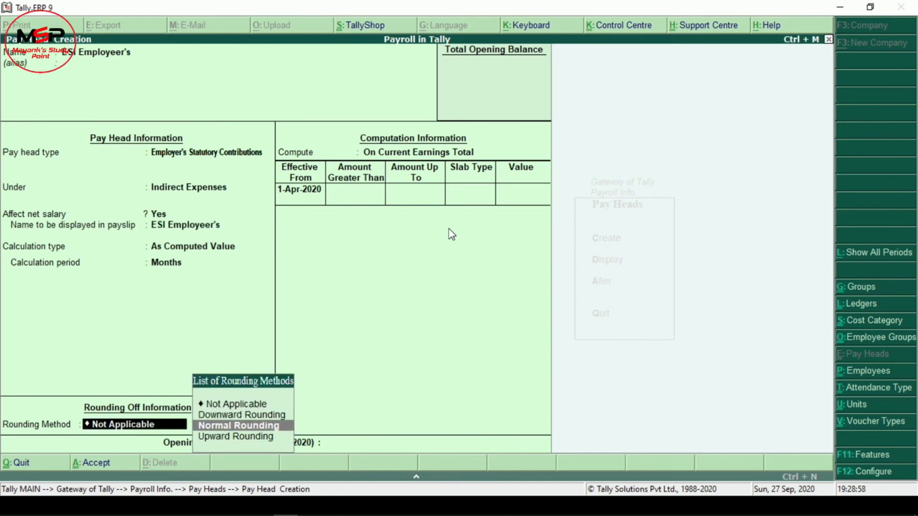
{"action": "key", "text": "Return"}
{"action": "key", "text": "Return"}
Step: Compute 'ESI Employeer's' on a specified formula that consists only of the Basic pay head
{"action": "key", "text": "Return"}
{"action": "key", "text": "BackSpace"}
{"action": "key", "text": "Down"}
{"action": "key", "text": "Down"}
{"action": "key", "text": "Return"}
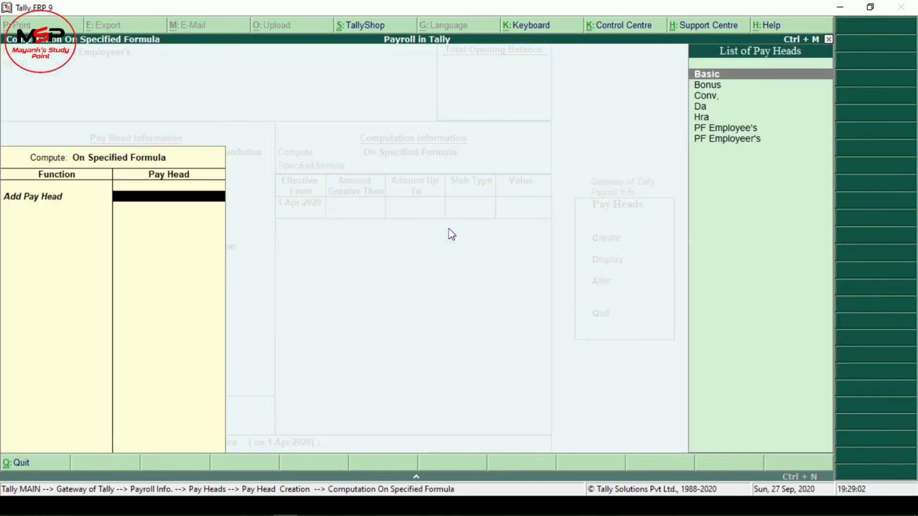
{"action": "key", "text": "Return"}
{"action": "key", "text": "Return"}
Step: Define a Percentage slab of 4.75% effective from 1-Apr-2020 without amount limits, and save the 'ESI Employeer's' pay head
{"action": "key", "text": "Return"}
{"action": "key", "text": "Return"}
{"action": "key", "text": "Return"}
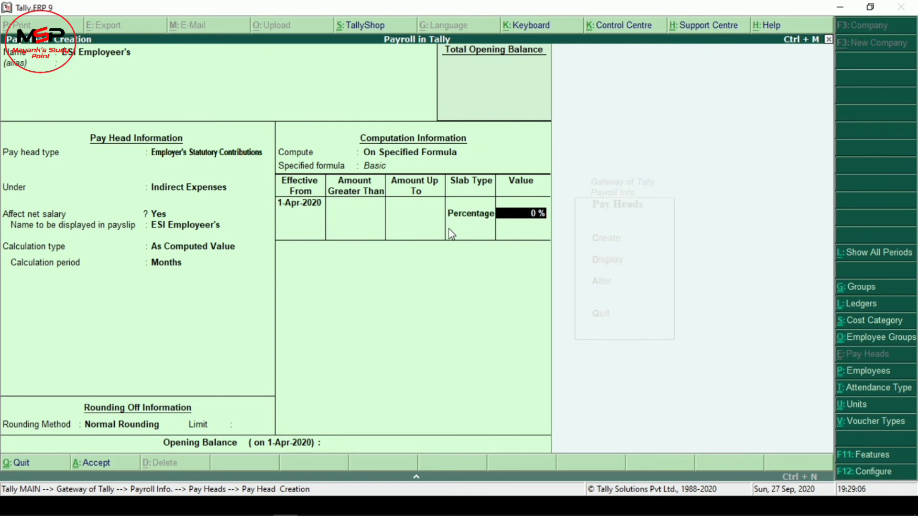
{"action": "type", "text": "4"}
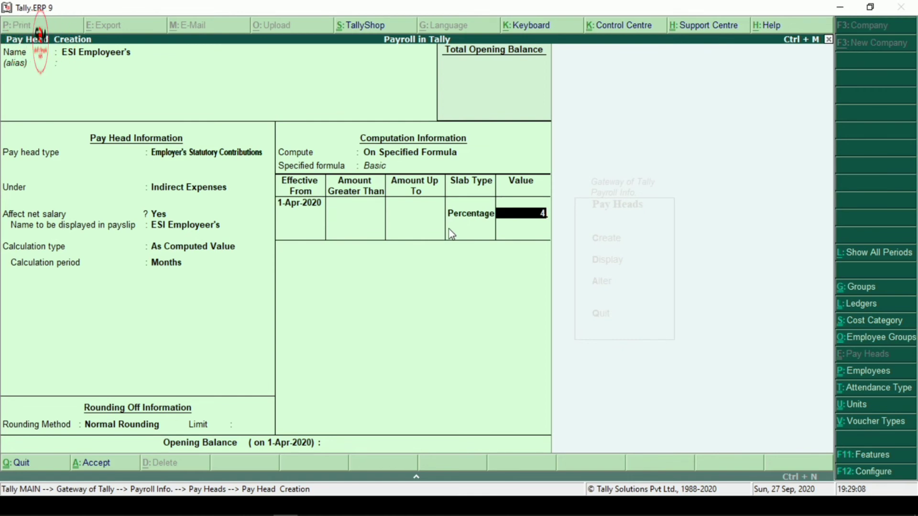
{"action": "type", "text": ".75"}
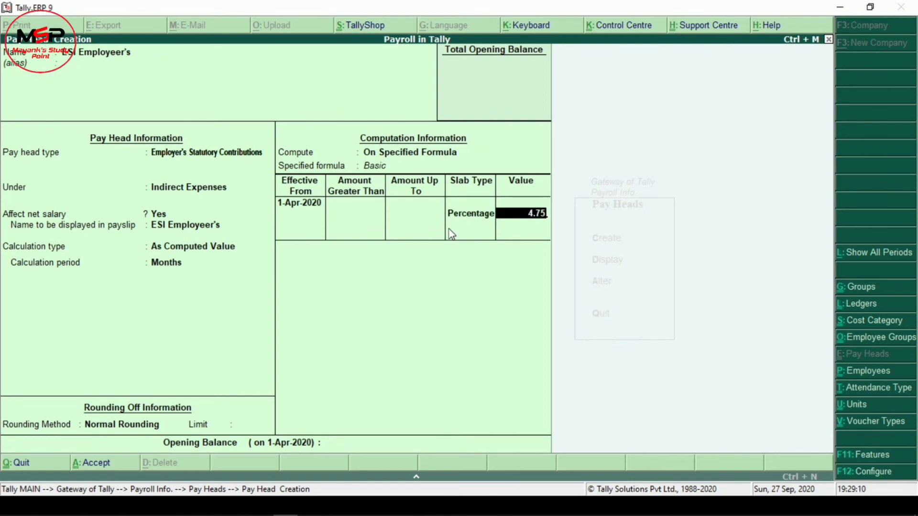
{"action": "key", "text": "Return"}
{"action": "key", "text": "Return"}
{"action": "key", "text": "Return"}
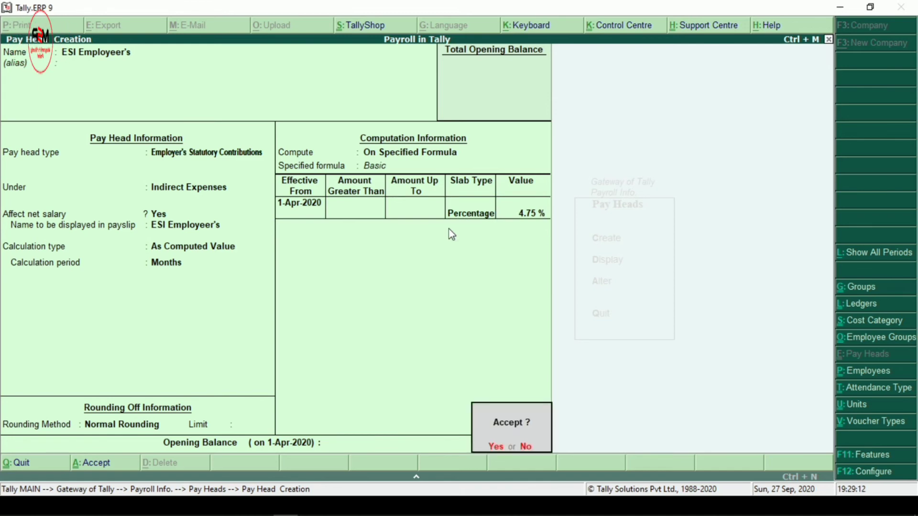
{"action": "key", "text": "Return"}
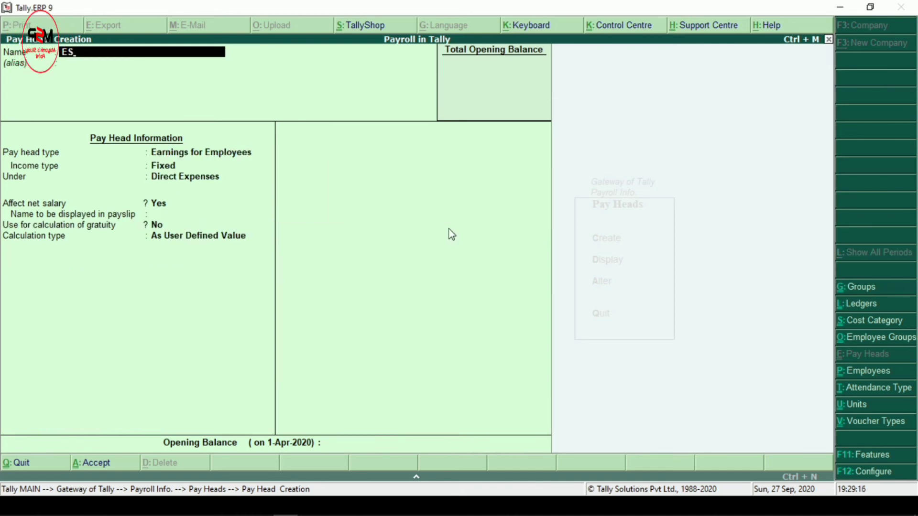
Step: Start a pay head named 'ESI Employee's' with the type Employees' Statutory Deductions and no alias
{"action": "type", "text": "ESI employee"}
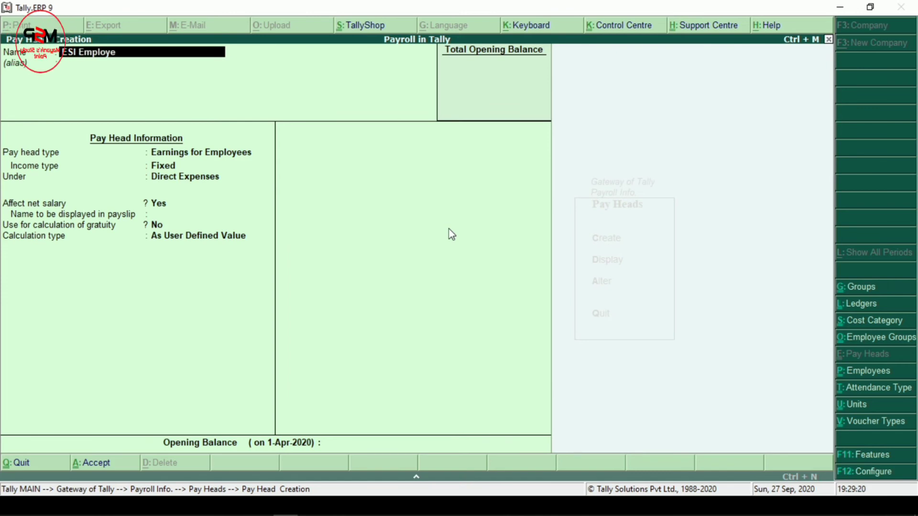
{"action": "type", "text": "'s"}
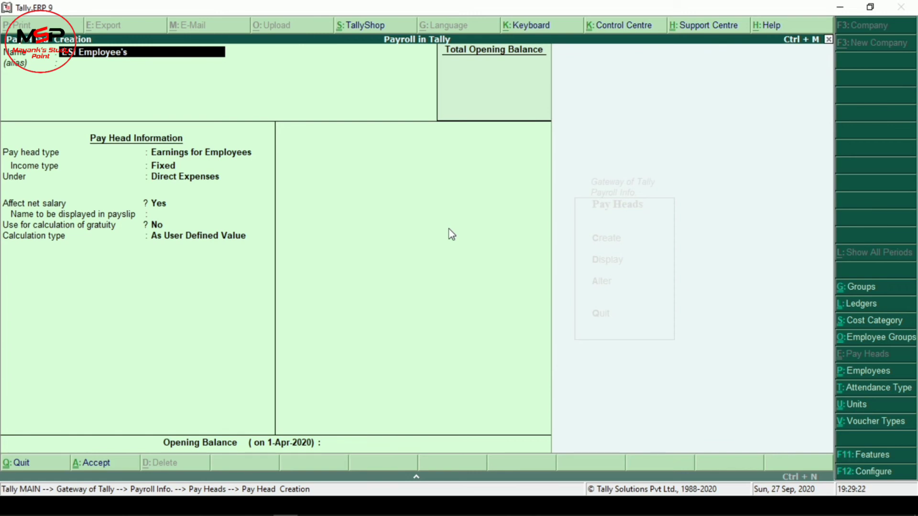
{"action": "key", "text": "Return"}
{"action": "key", "text": "Return"}
{"action": "key", "text": "Down"}
{"action": "key", "text": "Return"}
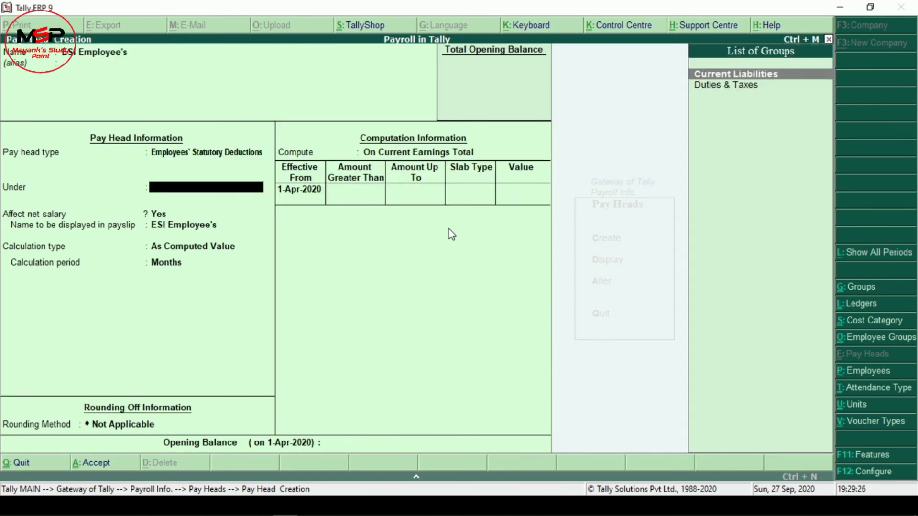
Step: Place 'ESI Employee's' under Current Liabilities and let it affect net salary under the same payslip name
{"action": "key", "text": "Return"}
{"action": "key", "text": "Return"}
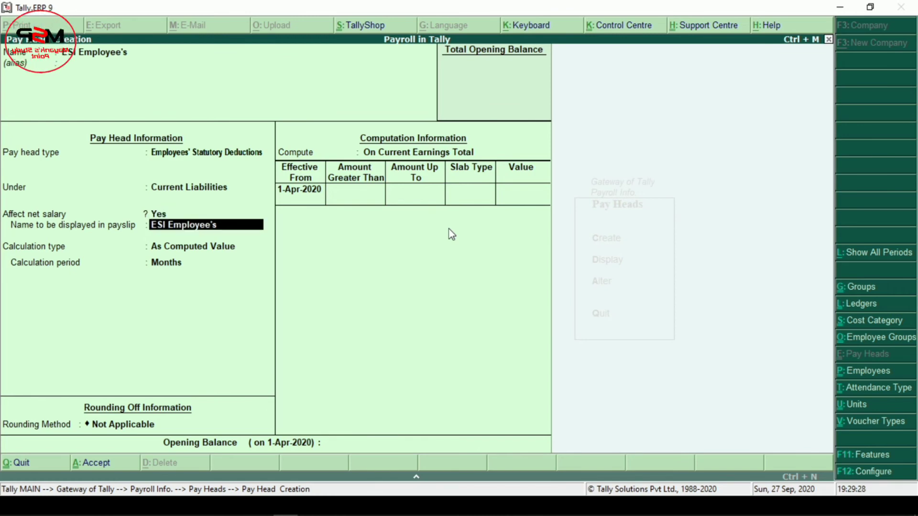
{"action": "key", "text": "Return"}
Step: Set the rounding method of 'ESI Employee's' to Normal Rounding without a limit
{"action": "key", "text": "Down"}
{"action": "key", "text": "Down"}
{"action": "key", "text": "Return"}
{"action": "key", "text": "Return"}
Step: Compute 'ESI Employee's' on a specified formula that consists only of the Basic pay head
{"action": "key", "text": "Down"}
{"action": "key", "text": "Return"}
{"action": "key", "text": "Return"}
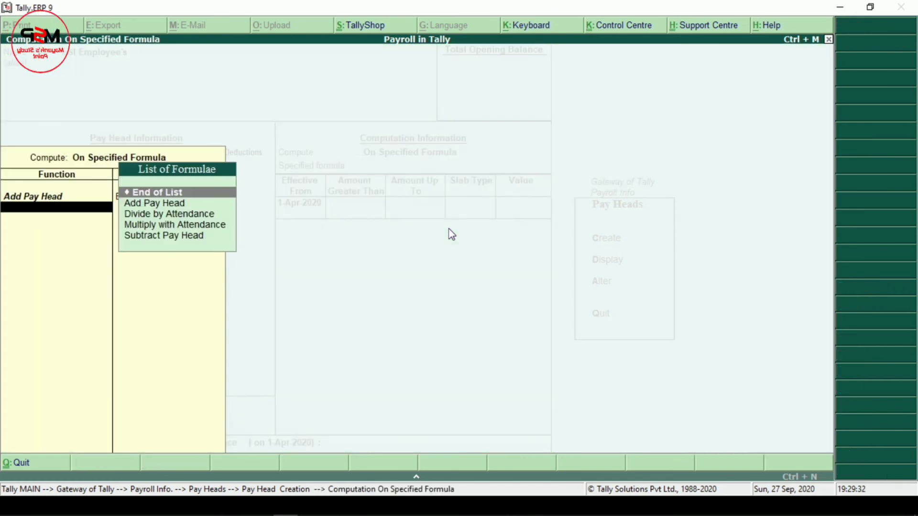
{"action": "key", "text": "Return"}
Step: Define a Percentage slab of 1.75% effective from 1-Apr-2020 without amount limits for 'ESI Employee's'
{"action": "key", "text": "Return"}
{"action": "key", "text": "Return"}
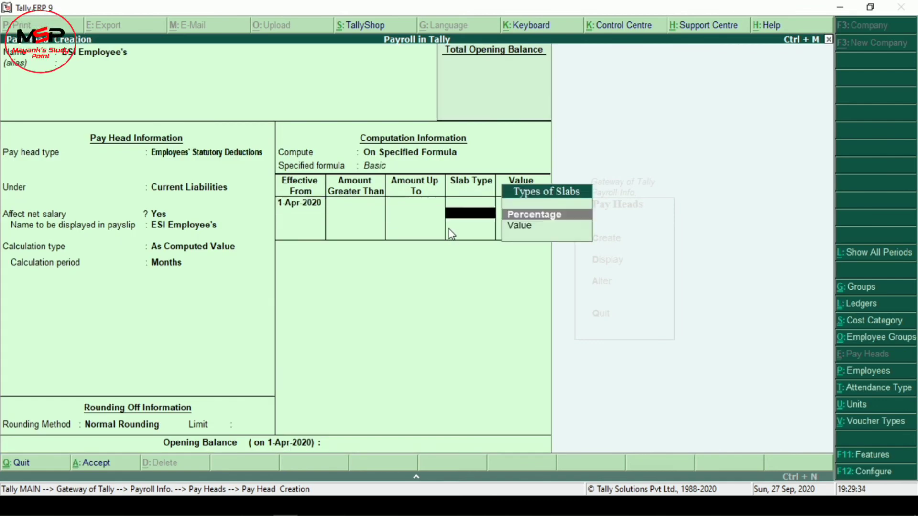
{"action": "key", "text": "Return"}
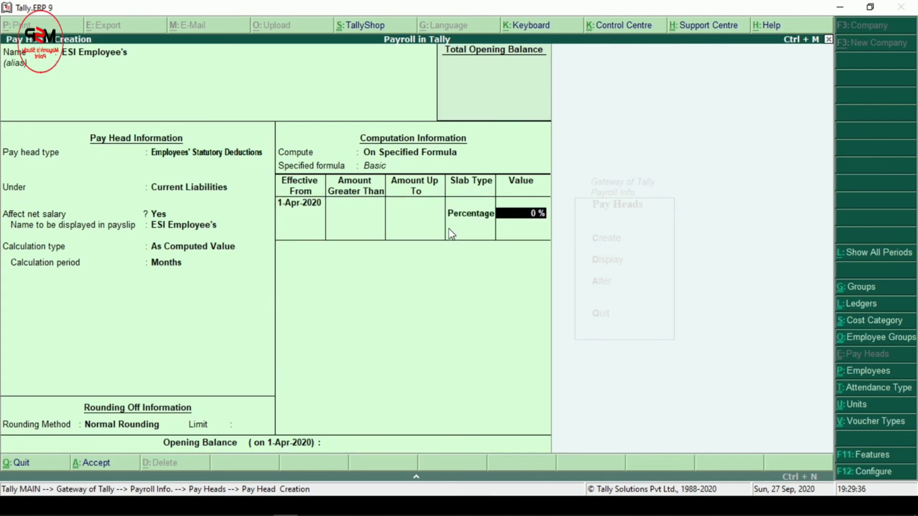
{"action": "type", "text": "1.75"}
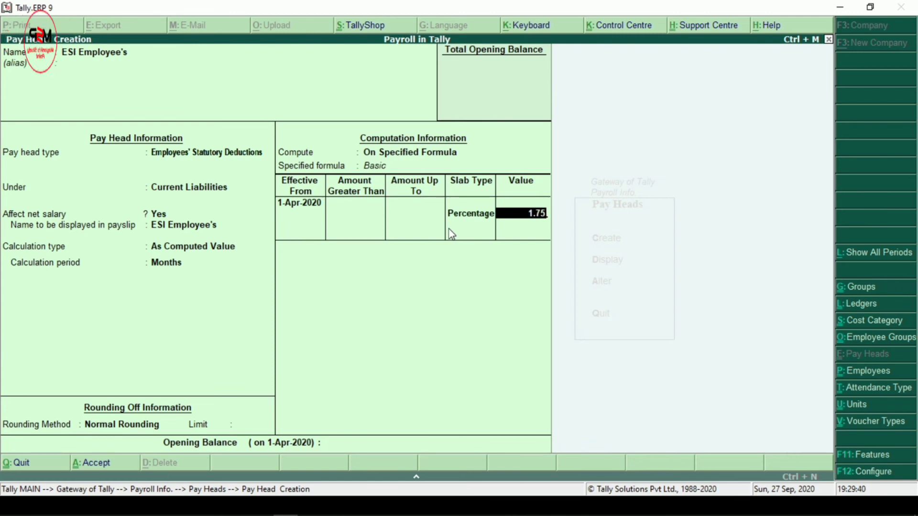
{"action": "key", "text": "Return"}
{"action": "key", "text": "Return"}
{"action": "key", "text": "Return"}
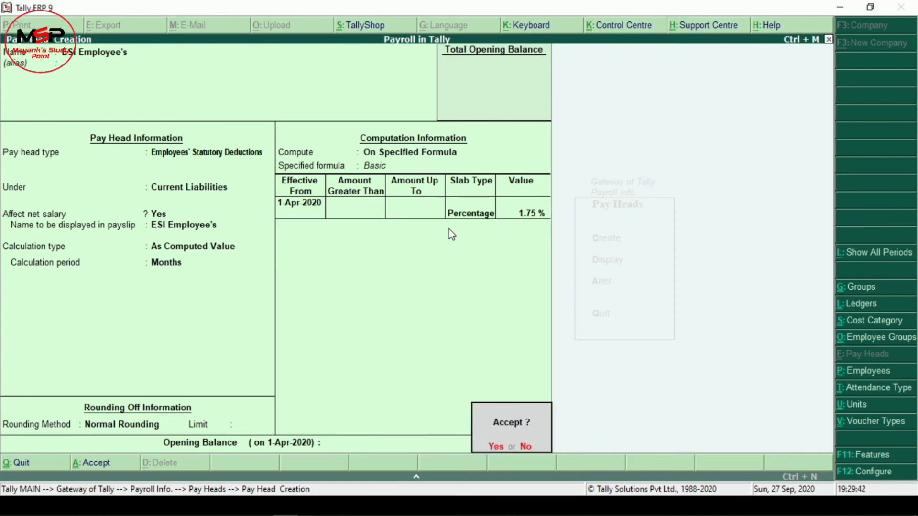
Step: Save the 'ESI Employee's' pay head and start a new pay head named 'Overtime' without an alias
{"action": "key", "text": "Return"}
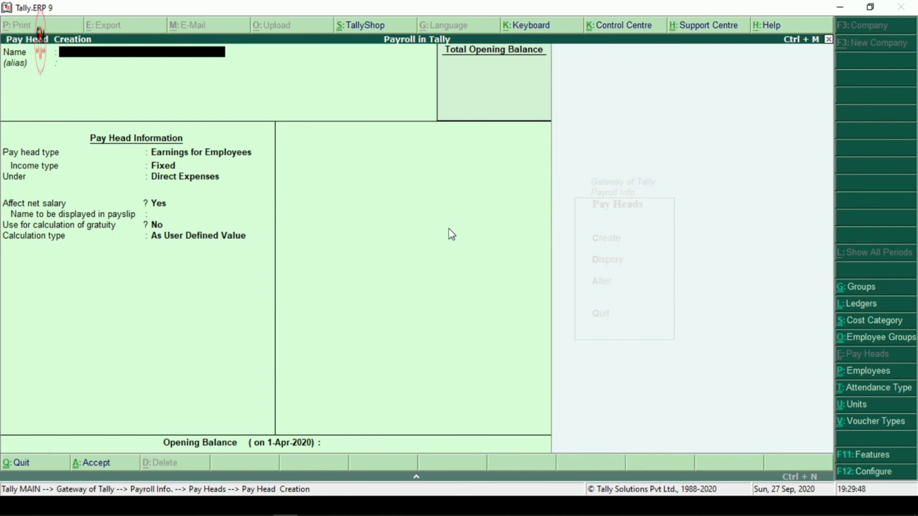
{"action": "type", "text": "ertim"}
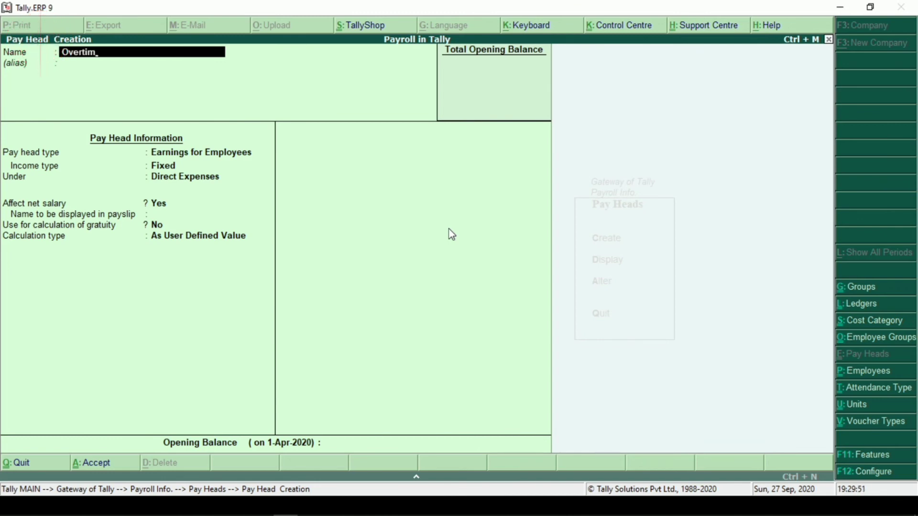
{"action": "type", "text": "e"}
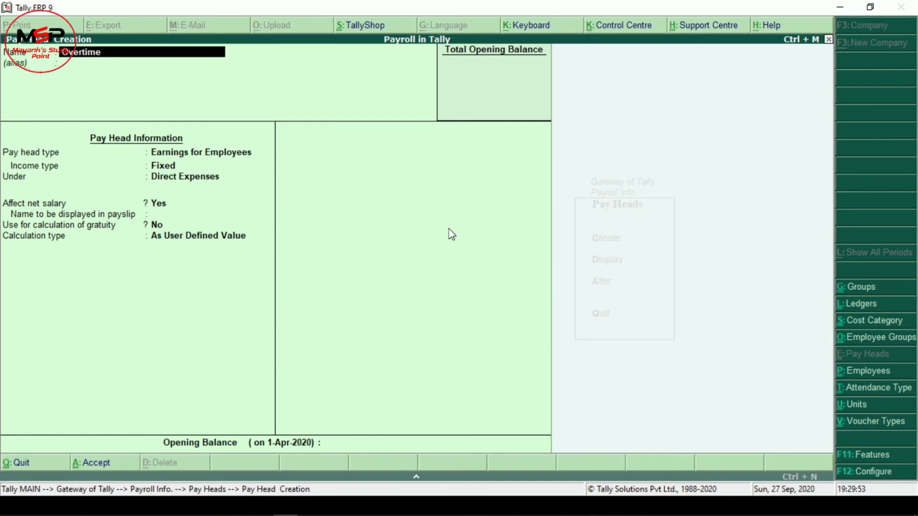
{"action": "key", "text": "Return"}
{"action": "key", "text": "Return"}
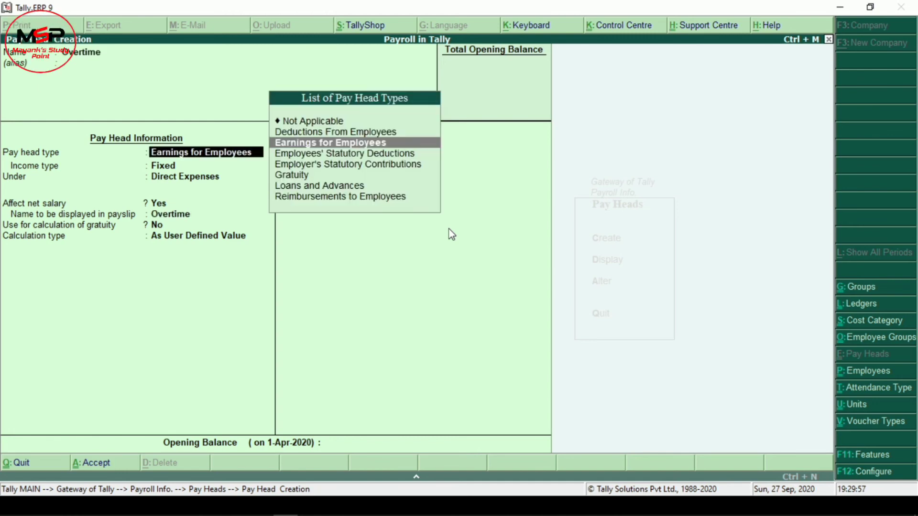
Step: Classify 'Overtime' as Earnings for Employees with Fixed income under Direct Expenses, affecting net salary under the same payslip name
{"action": "key", "text": "Return"}
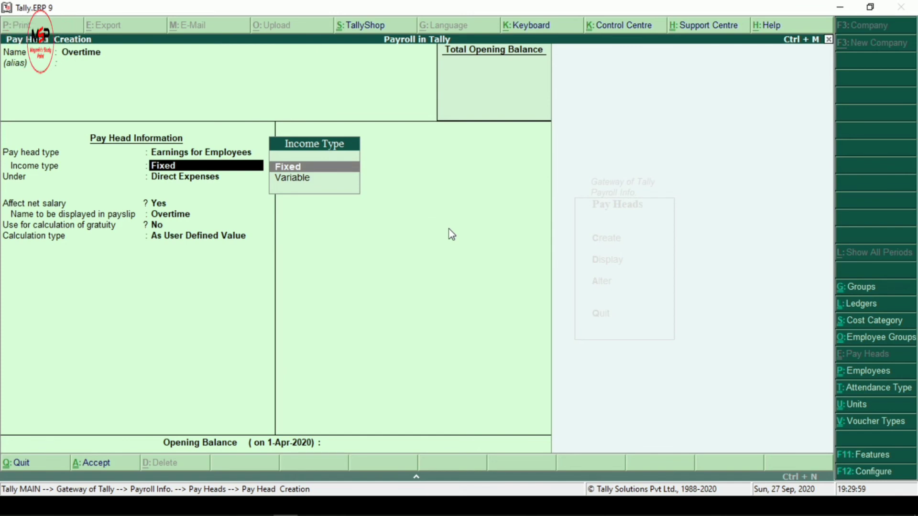
{"action": "key", "text": "Return"}
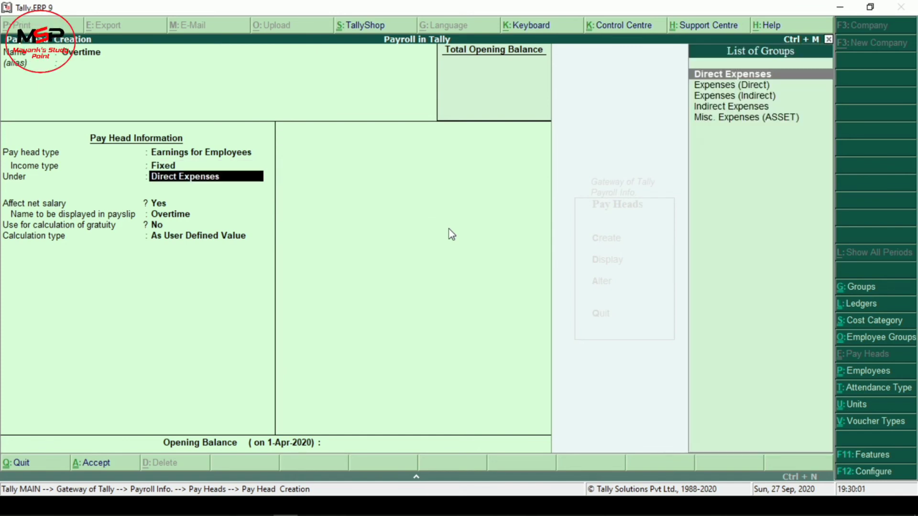
{"action": "key", "text": "Return"}
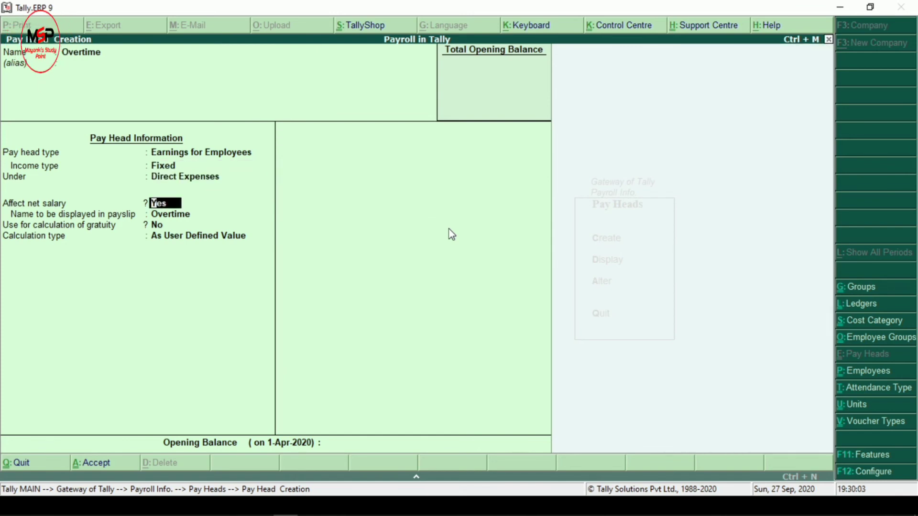
{"action": "key", "text": "Return"}
{"action": "key", "text": "Return"}
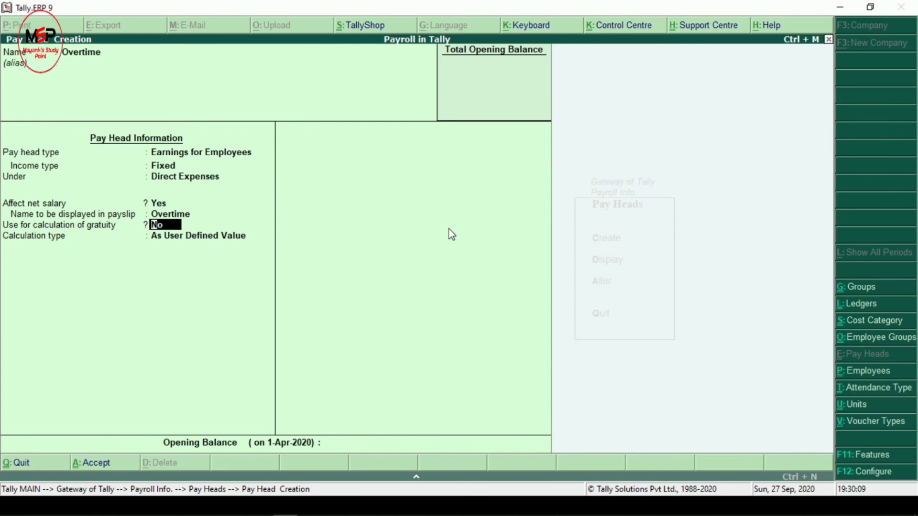
Step: Exclude 'Overtime' from gratuity calculation and set its calculation type to As Computed Value
{"action": "key", "text": "Return"}
{"action": "key", "text": "Down"}
{"action": "key", "text": "Down"}
{"action": "key", "text": "Down"}
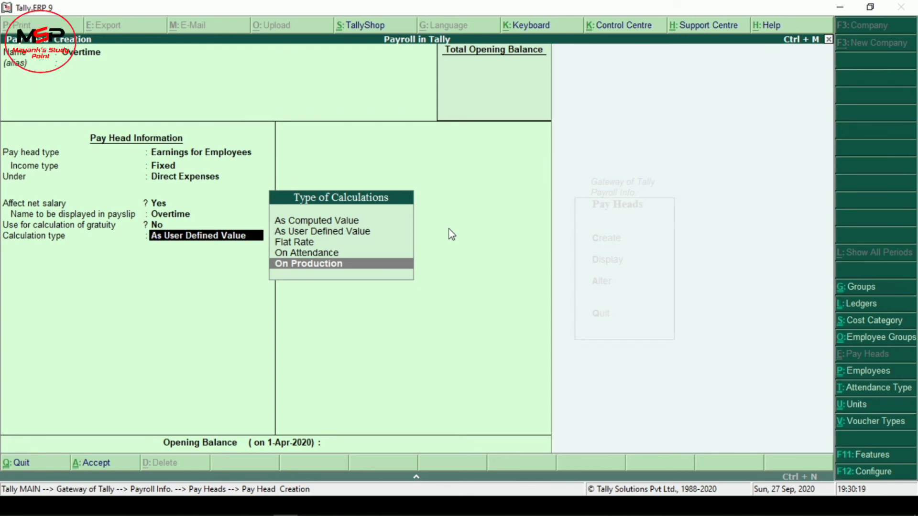
{"action": "key", "text": "Up"}
{"action": "key", "text": "Up"}
{"action": "key", "text": "Up"}
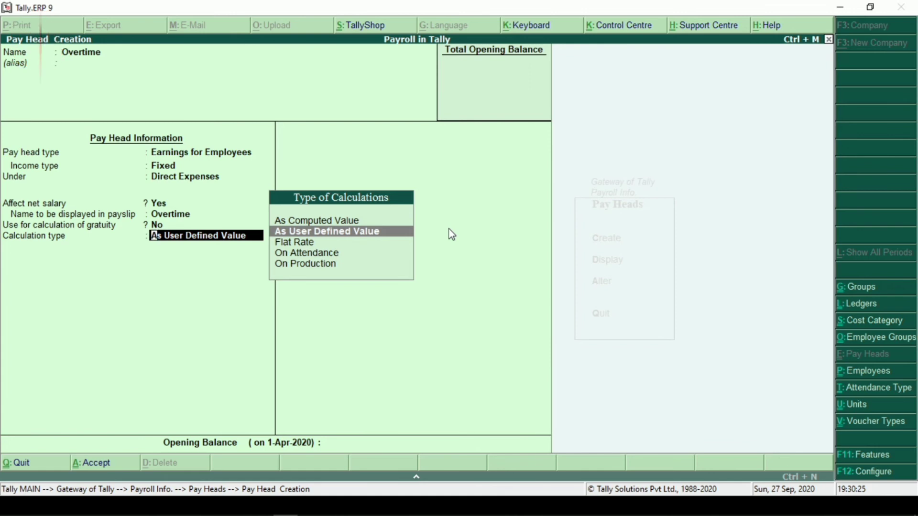
{"action": "key", "text": "Up"}
{"action": "key", "text": "Return"}
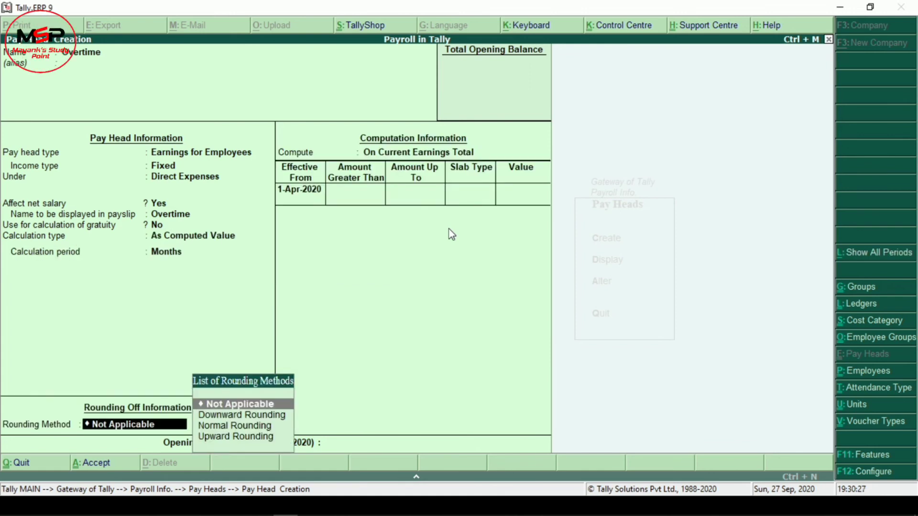
Step: Set the rounding method of 'Overtime' to Normal Rounding without a limit
{"action": "key", "text": "Down"}
{"action": "key", "text": "Down"}
{"action": "key", "text": "Return"}
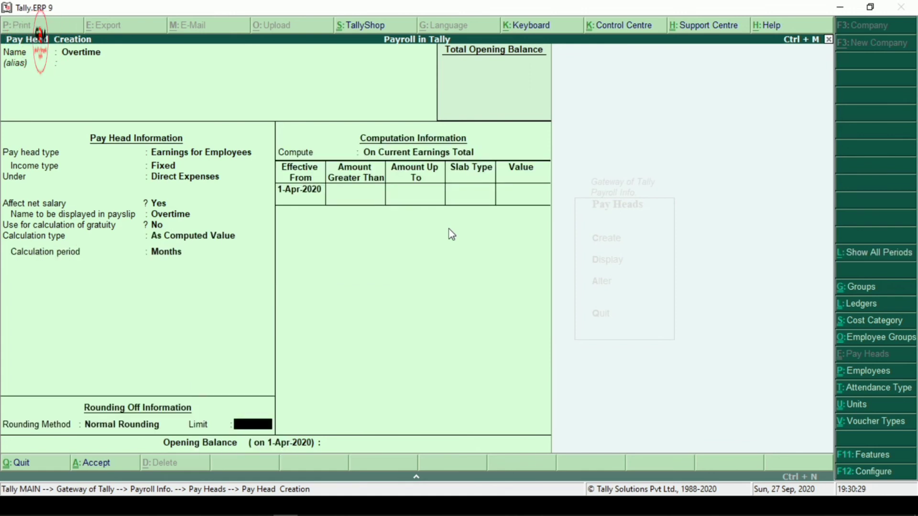
{"action": "key", "text": "Return"}
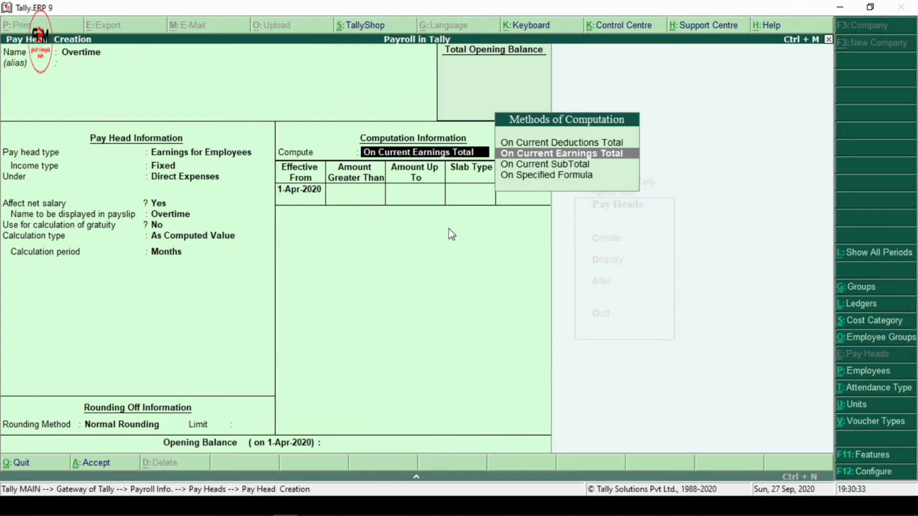
Step: Compute 'Overtime' on a specified formula that starts by adding the Basic pay head
{"action": "key", "text": "Down"}
{"action": "key", "text": "Down"}
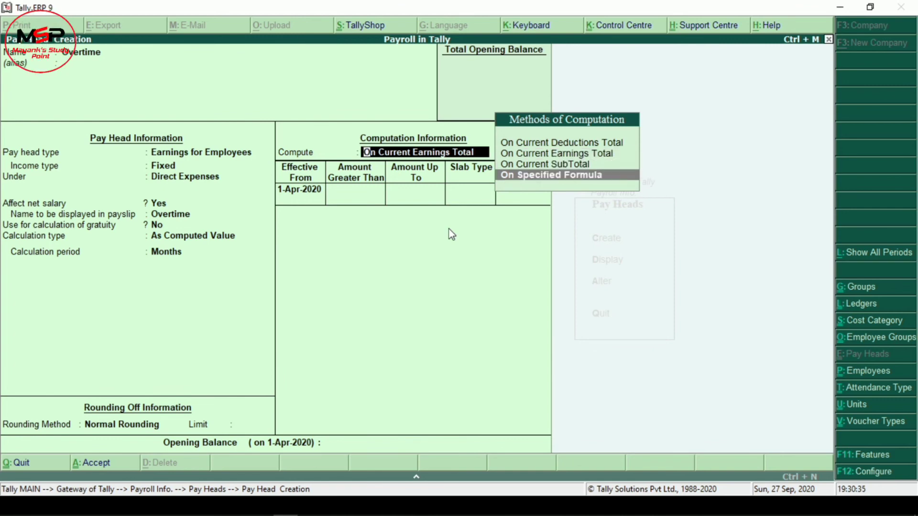
{"action": "key", "text": "Return"}
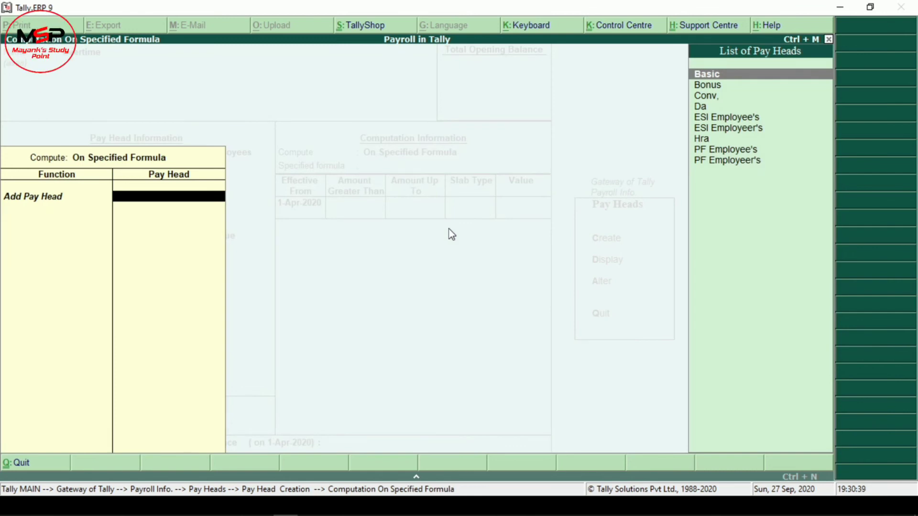
{"action": "key", "text": "Return"}
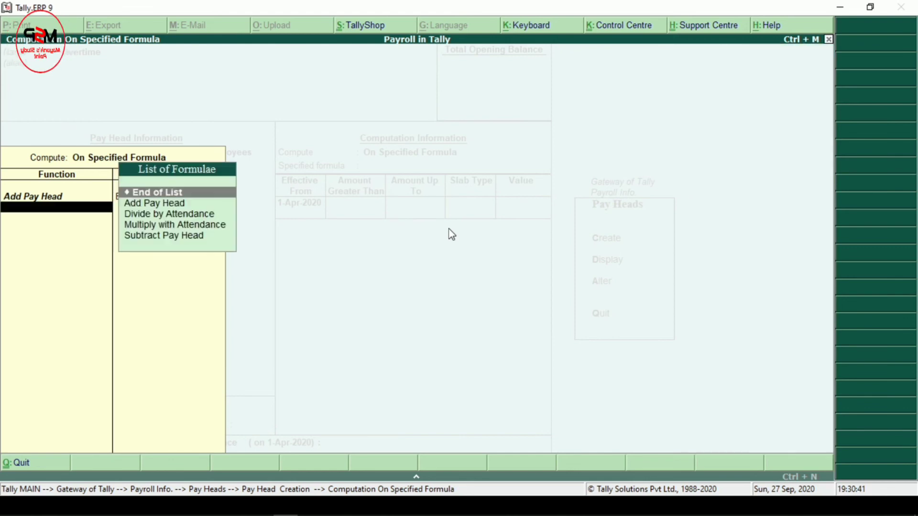
Step: Divide the Basic term of the formula by Present attendance and multiply it with Overtime attendance
{"action": "key", "text": "Down"}
{"action": "key", "text": "Down"}
{"action": "key", "text": "Return"}
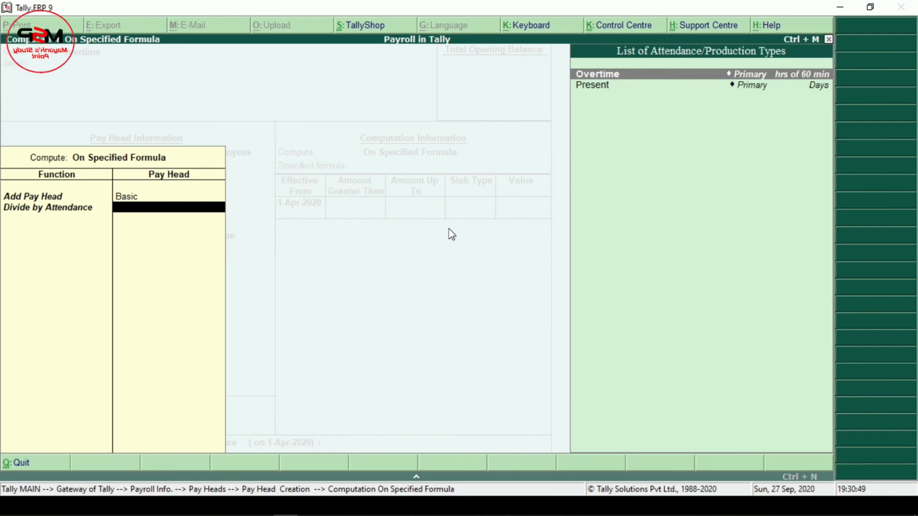
{"action": "key", "text": "Down"}
{"action": "key", "text": "Return"}
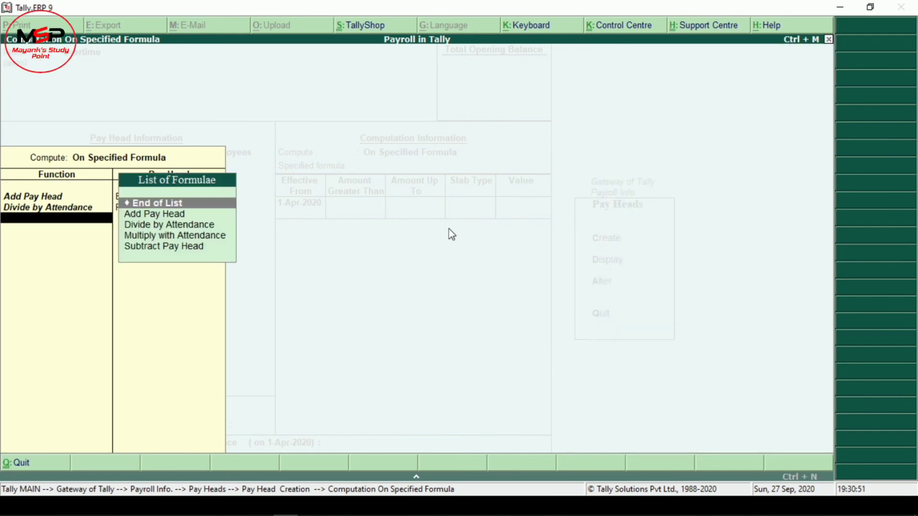
{"action": "key", "text": "Down"}
{"action": "key", "text": "Down"}
{"action": "key", "text": "Down"}
{"action": "key", "text": "Return"}
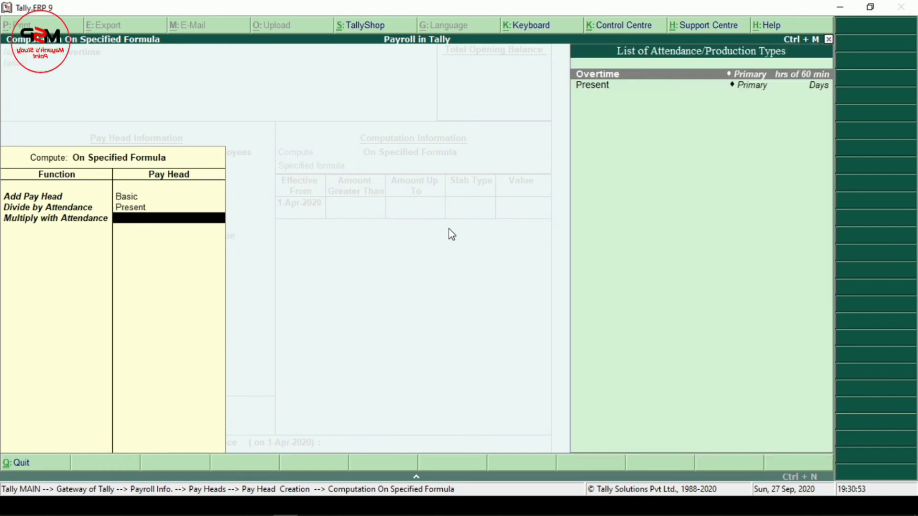
{"action": "key", "text": "Return"}
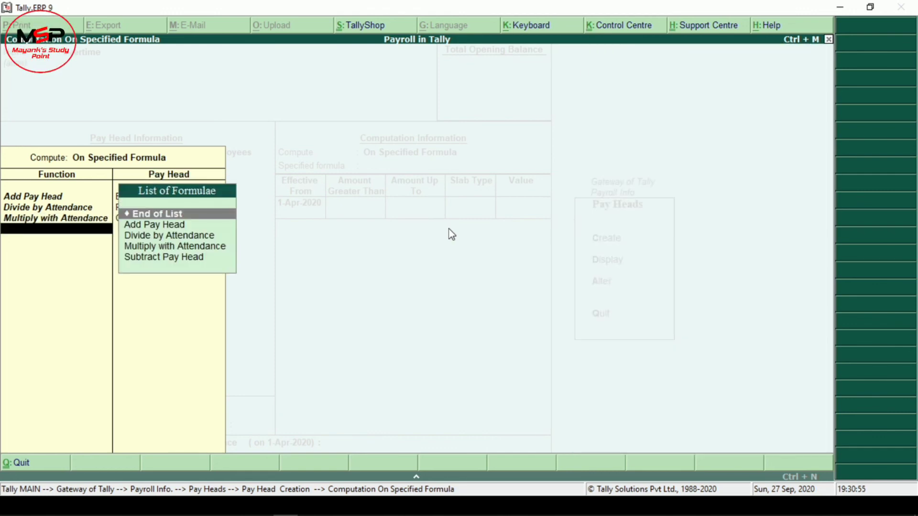
Step: Add the Hra pay head to the 'Overtime' formula
{"action": "key", "text": "Down"}
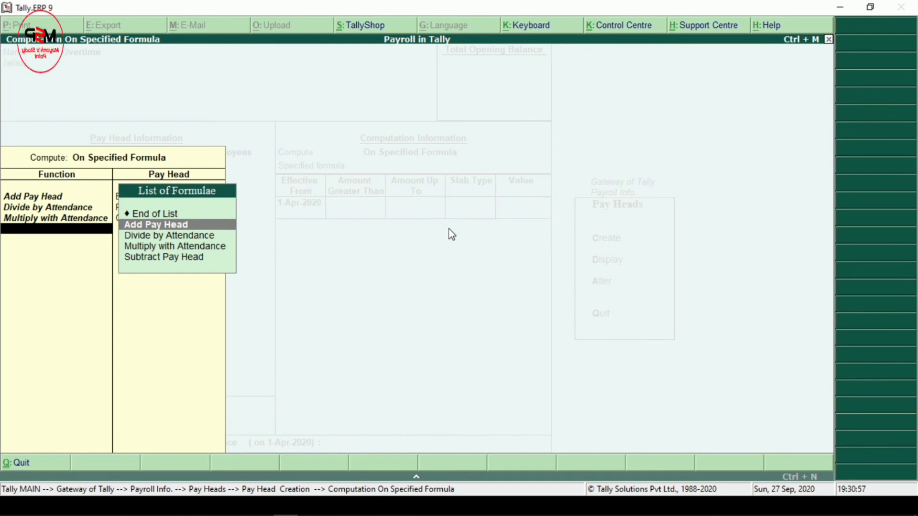
{"action": "key", "text": "Return"}
{"action": "key", "text": "Down"}
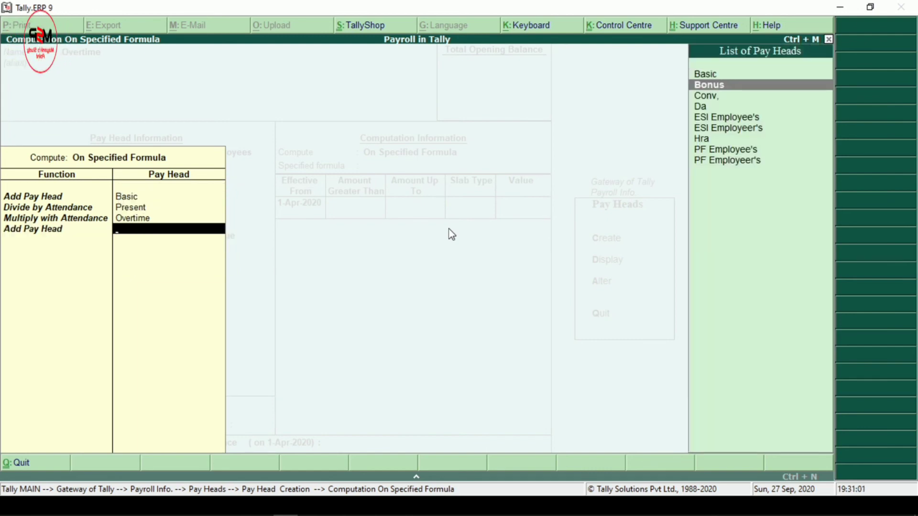
{"action": "key", "text": "Down"}
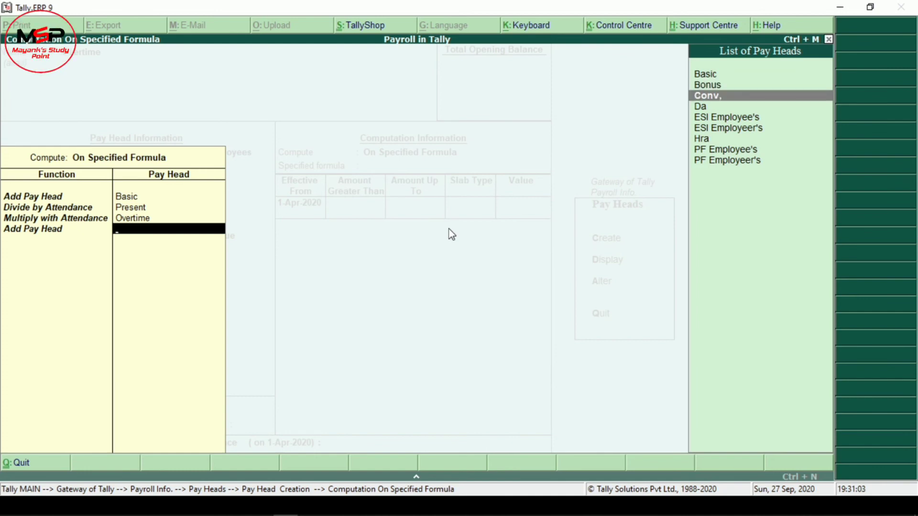
{"action": "key", "text": "Down"}
{"action": "key", "text": "Down"}
{"action": "key", "text": "Down"}
{"action": "key", "text": "Down"}
{"action": "key", "text": "Return"}
Step: Divide the Hra term of the formula by Present attendance and multiply it with Overtime attendance
{"action": "key", "text": "Down"}
{"action": "key", "text": "Down"}
{"action": "key", "text": "Return"}
{"action": "key", "text": "Down"}
{"action": "key", "text": "Return"}
{"action": "key", "text": "Down"}
{"action": "key", "text": "Down"}
{"action": "key", "text": "Down"}
{"action": "key", "text": "Return"}
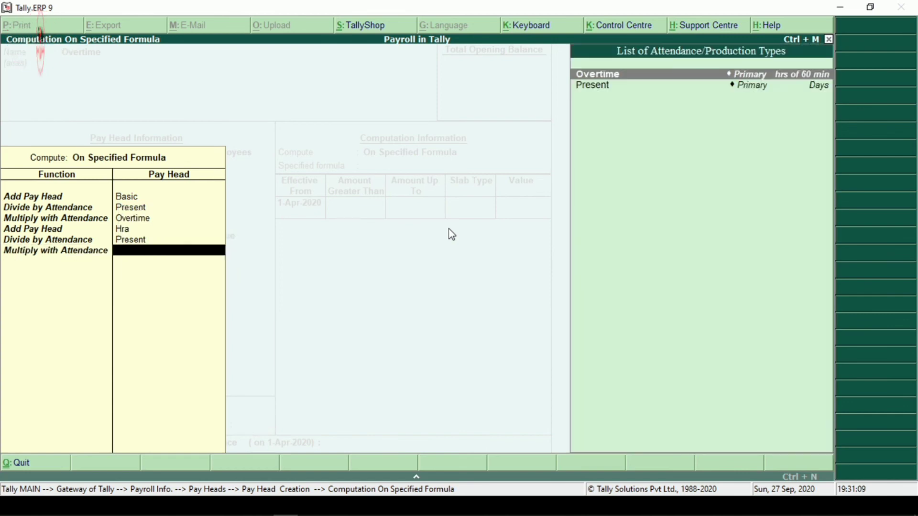
{"action": "key", "text": "Return"}
Step: Add the 'Conv,' pay head to the 'Overtime' formula
{"action": "key", "text": "Down"}
{"action": "key", "text": "Return"}
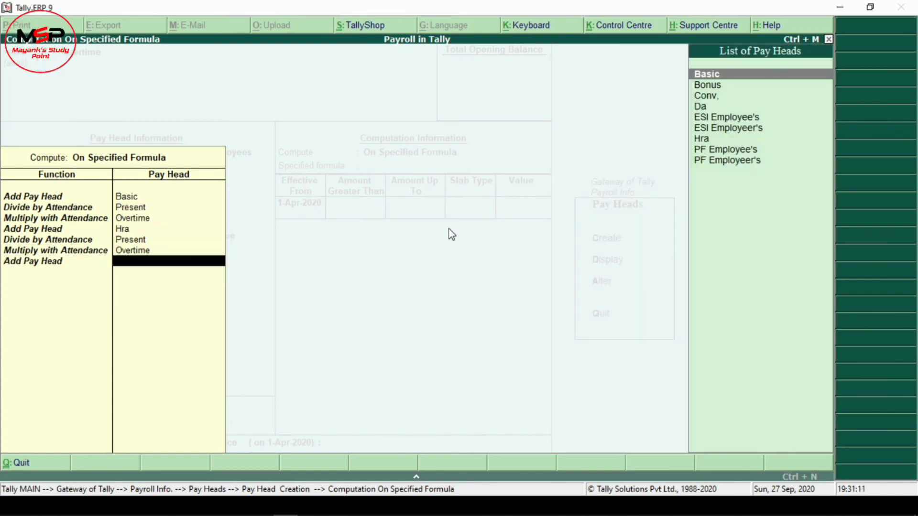
{"action": "key", "text": "Down"}
{"action": "key", "text": "Down"}
{"action": "key", "text": "Return"}
Step: Divide the 'Conv,' term by Present attendance, multiply it with Overtime attendance, and end the formula list
{"action": "key", "text": "Down"}
{"action": "key", "text": "Down"}
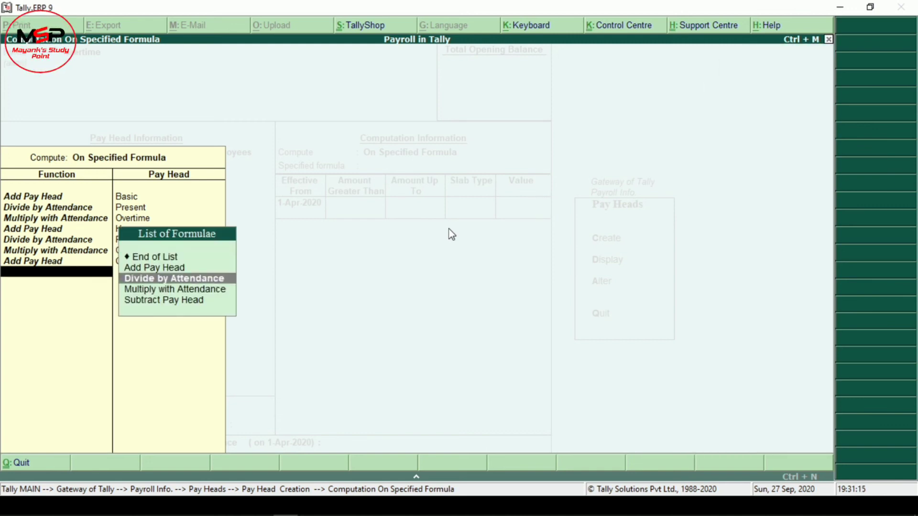
{"action": "key", "text": "Return"}
{"action": "key", "text": "Down"}
{"action": "key", "text": "Return"}
{"action": "key", "text": "Down"}
{"action": "key", "text": "Down"}
{"action": "key", "text": "Down"}
{"action": "key", "text": "Return"}
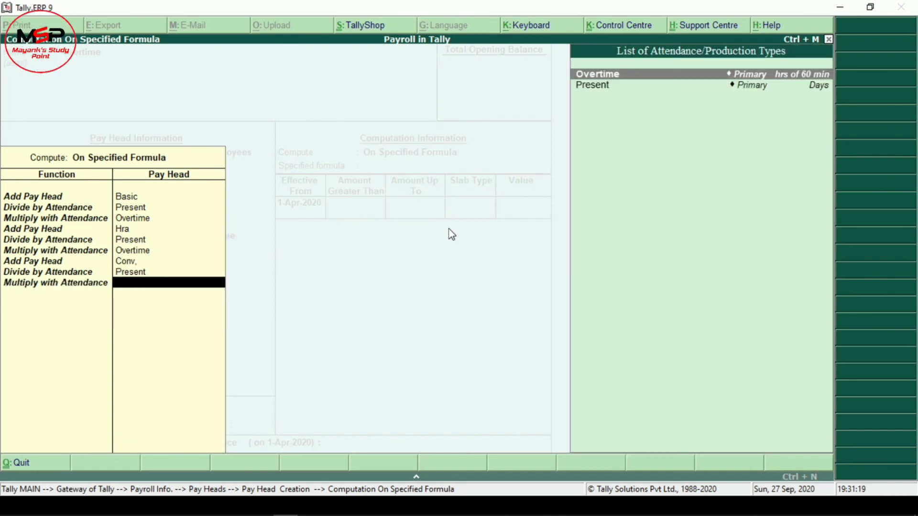
{"action": "key", "text": "Return"}
{"action": "key", "text": "Down"}
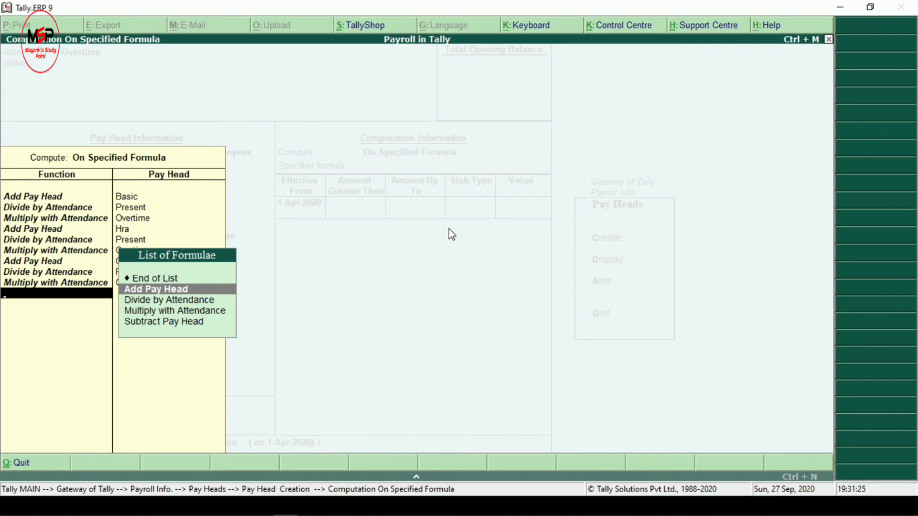
{"action": "key", "text": "Up"}
{"action": "key", "text": "Return"}
Step: Define a Percentage slab of 15% effective from 1-Apr-2020 without amount limits for 'Overtime'
{"action": "key", "text": "Return"}
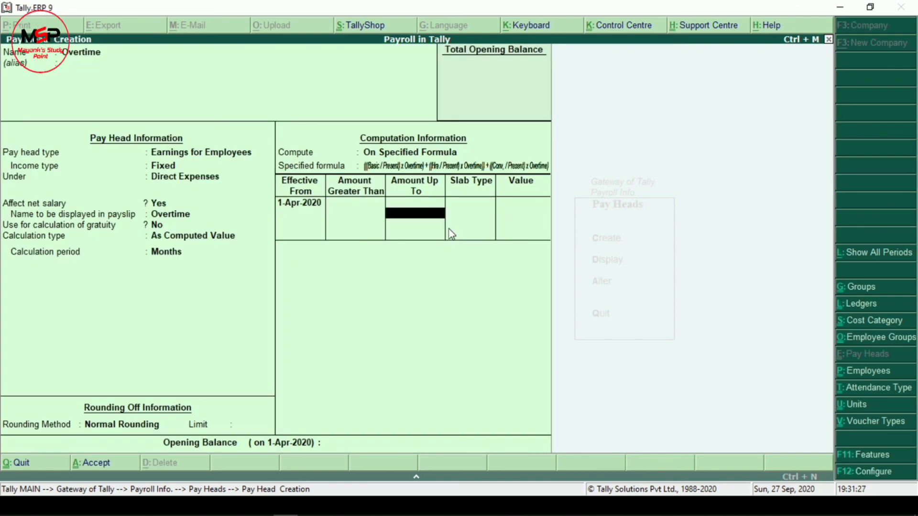
{"action": "key", "text": "Return"}
{"action": "key", "text": "Return"}
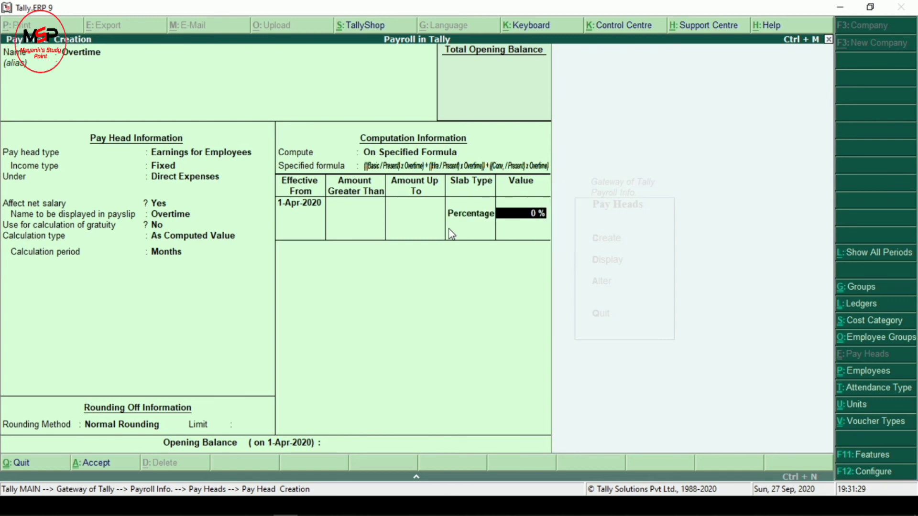
{"action": "type", "text": "15"}
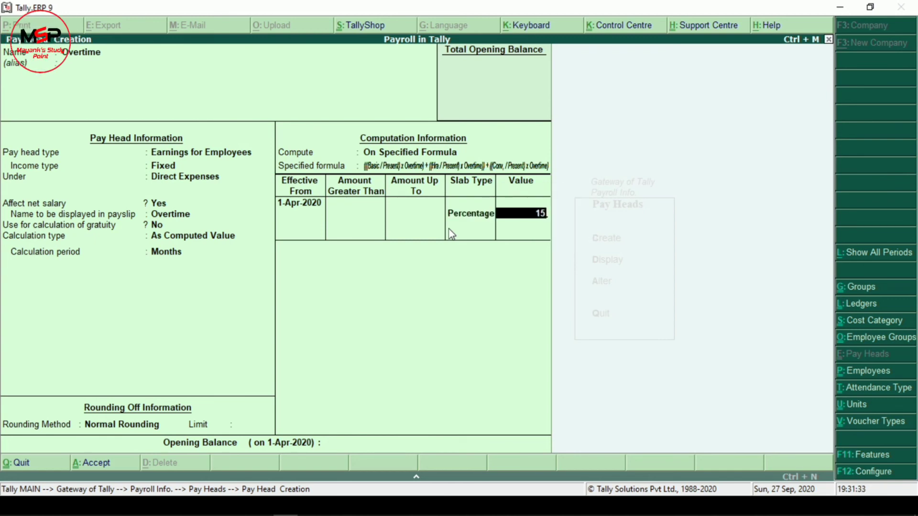
{"action": "key", "text": "Return"}
{"action": "key", "text": "Return"}
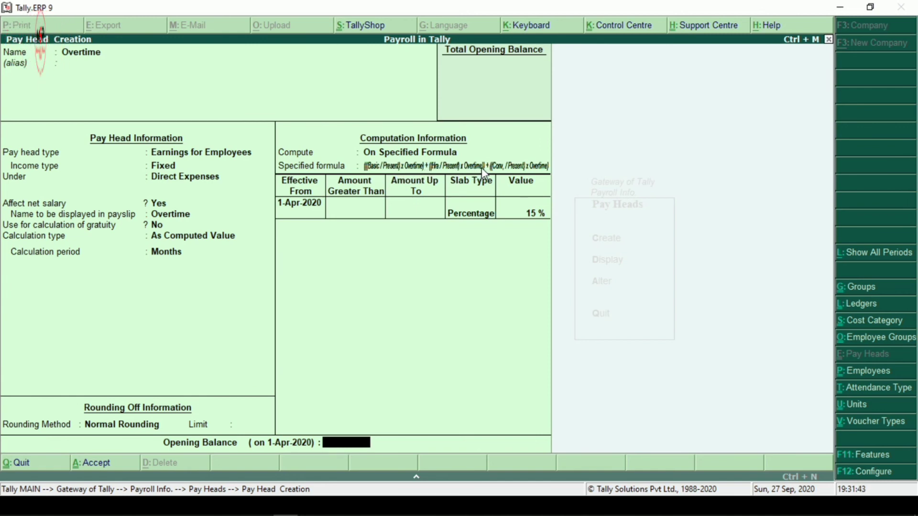
Step: Change the calculation type of the 'Overtime' pay head to On Production
{"action": "key", "text": "BackSpace"}
{"action": "key", "text": "BackSpace"}
{"action": "key", "text": "BackSpace"}
{"action": "key", "text": "BackSpace"}
{"action": "key", "text": "BackSpace"}
{"action": "key", "text": "BackSpace"}
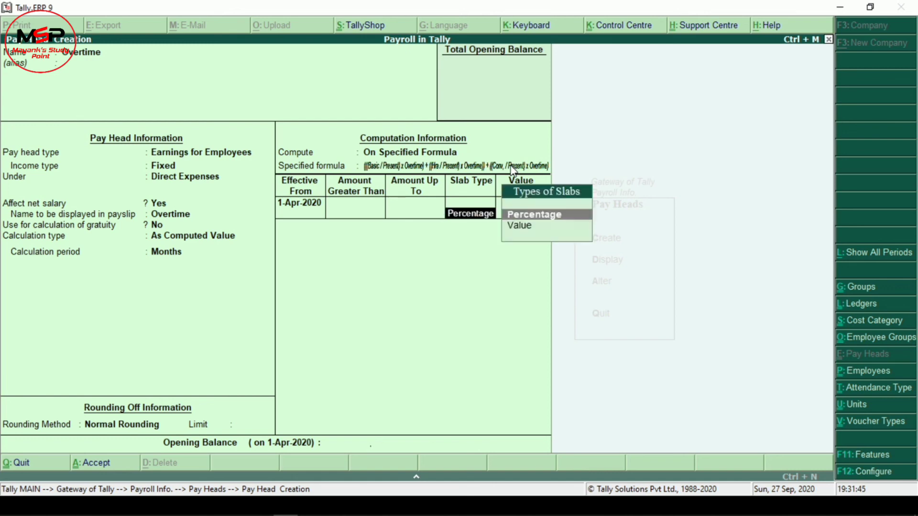
{"action": "key", "text": "BackSpace"}
{"action": "key", "text": "BackSpace"}
{"action": "key", "text": "BackSpace"}
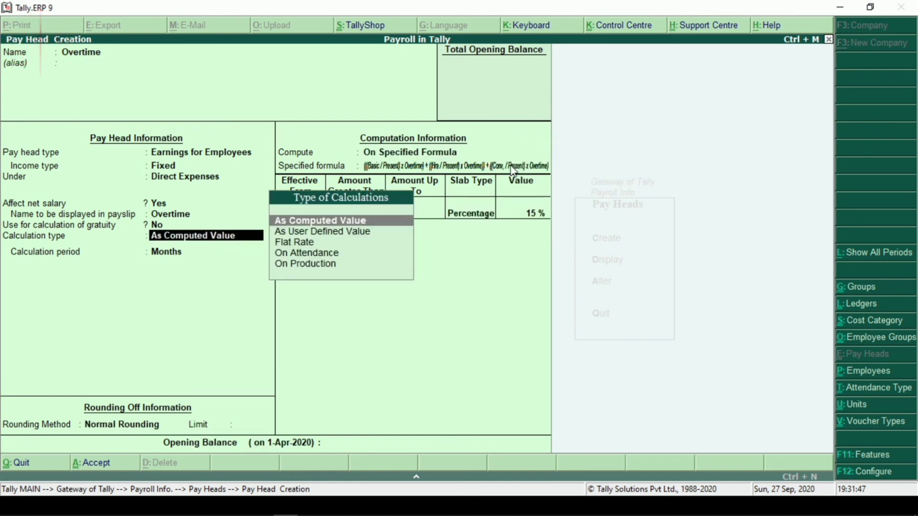
{"action": "key", "text": "Down"}
{"action": "key", "text": "Down"}
{"action": "key", "text": "Down"}
{"action": "key", "text": "Down"}
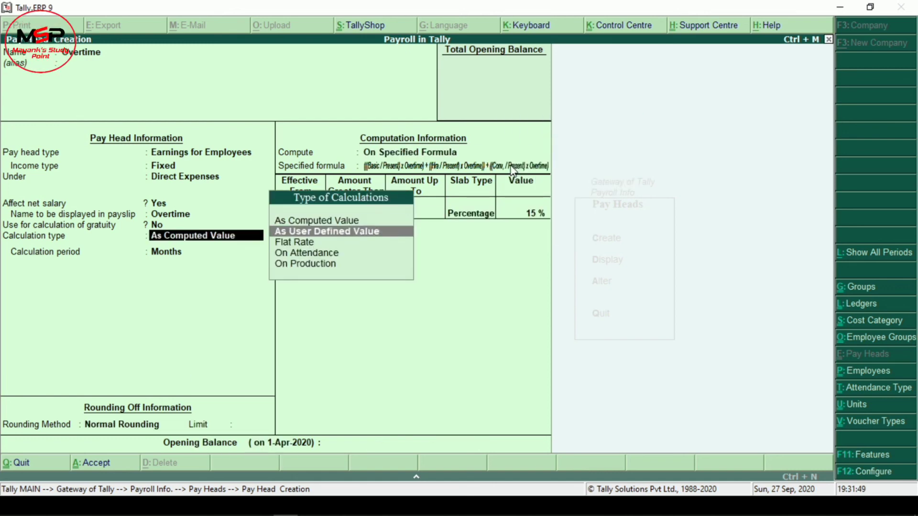
{"action": "key", "text": "Return"}
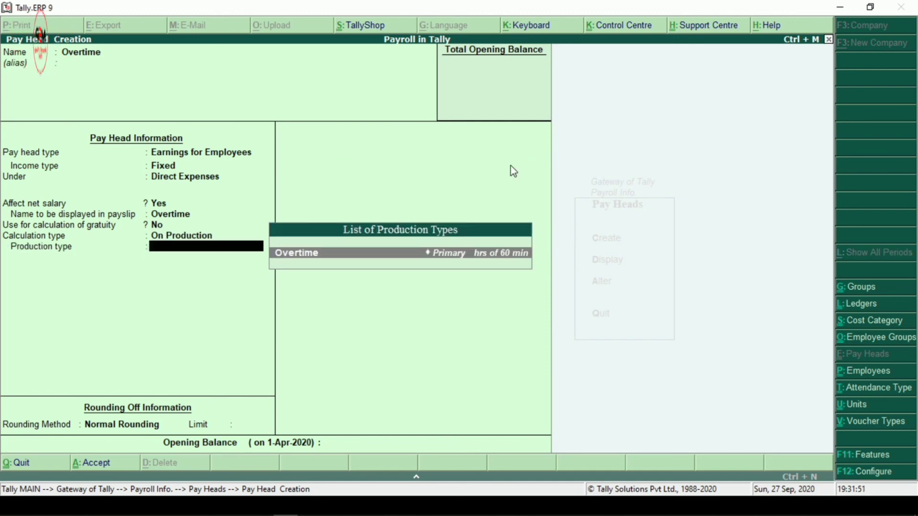
Step: Set the production type to Overtime, keep Normal Rounding without a limit, and save the pay head
{"action": "key", "text": "Return"}
{"action": "key", "text": "Return"}
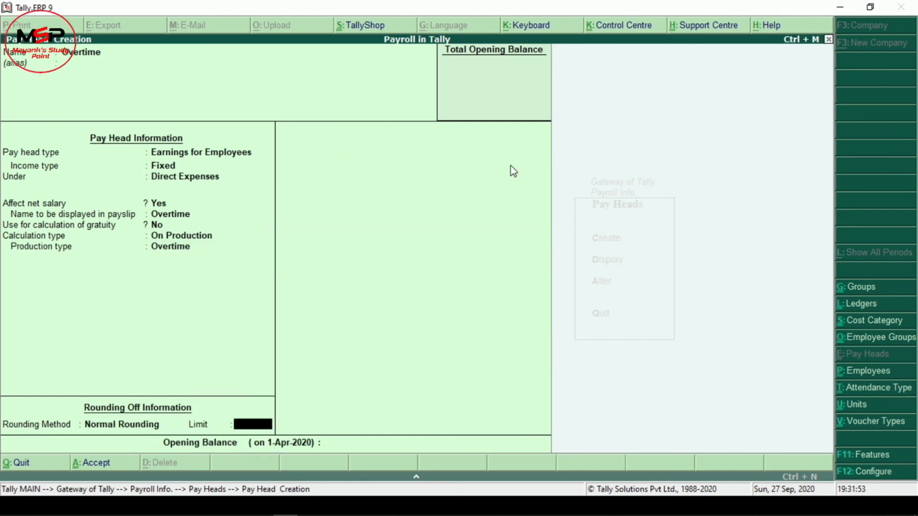
{"action": "key", "text": "Return"}
{"action": "key", "text": "Return"}
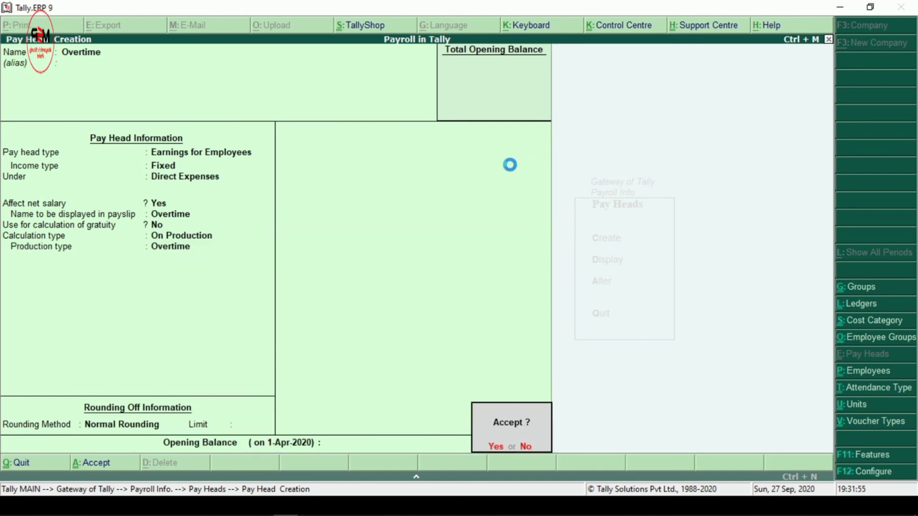
{"action": "key", "text": "Return"}
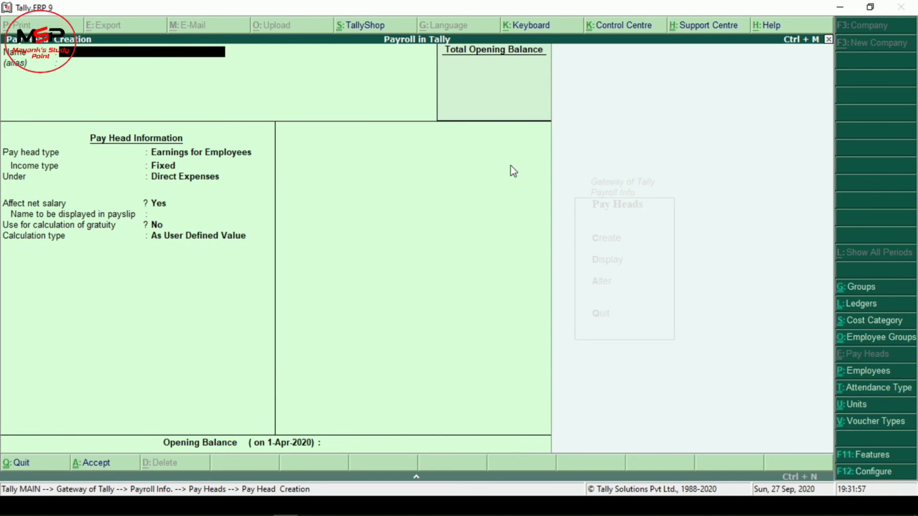
Step: Leave pay head creation and review the list of existing pay heads
{"action": "key", "text": "Escape"}
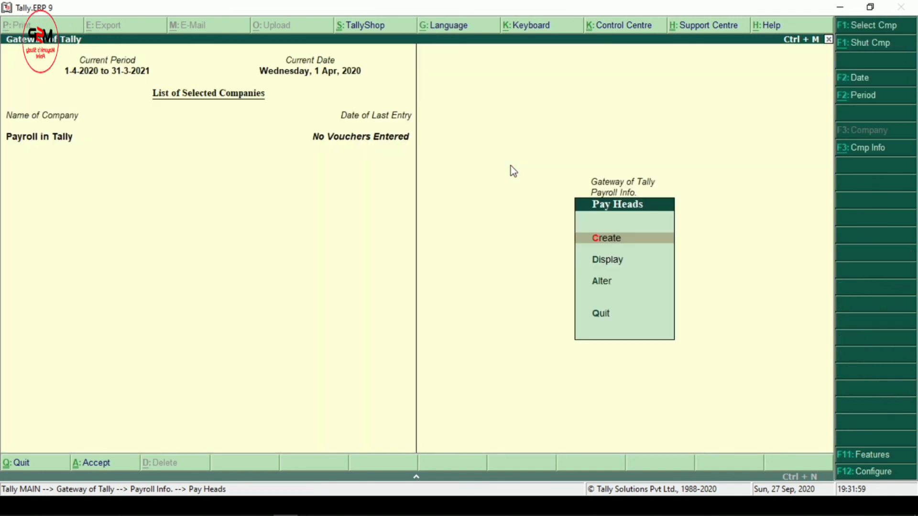
{"action": "key", "text": "Escape"}
{"action": "key", "text": "Return"}
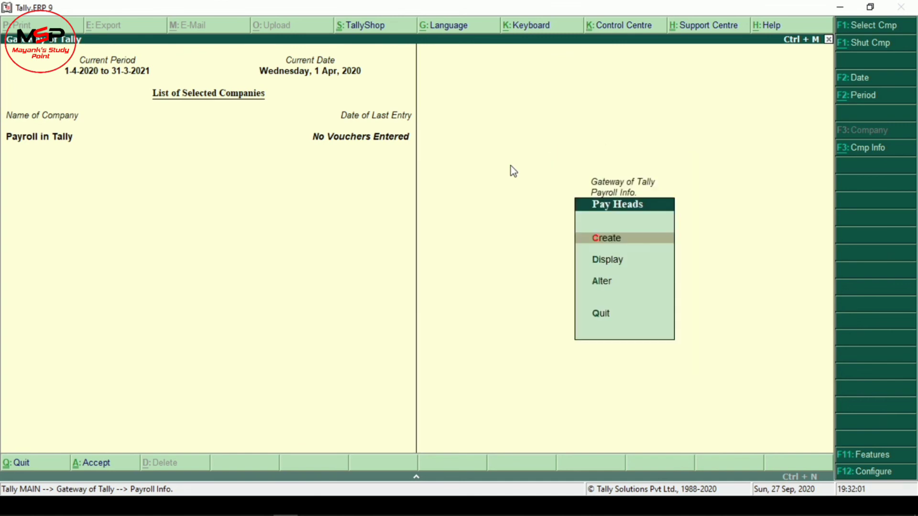
{"action": "key", "text": "a"}
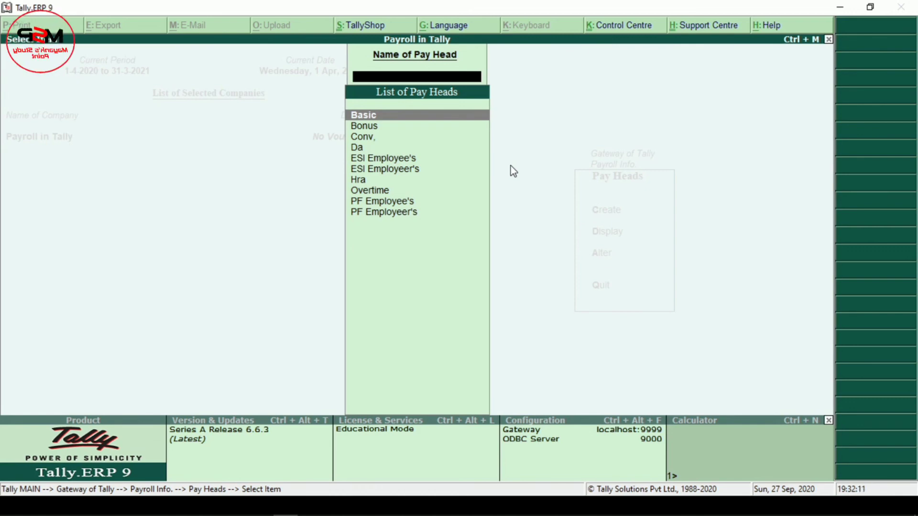
{"action": "key", "text": "Escape"}
{"action": "key", "text": "Escape"}
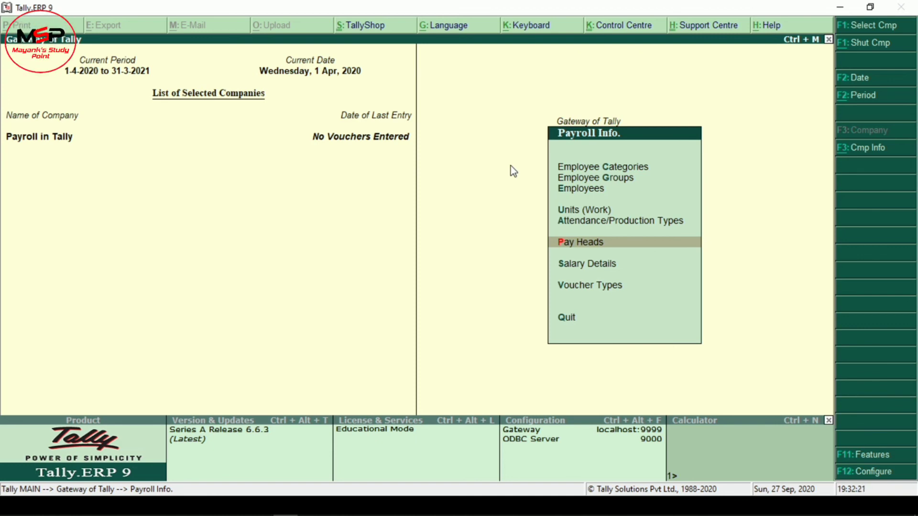
Step: Start creating a single employee under the category 'Head Office Png'
{"action": "key", "text": "Up"}
{"action": "key", "text": "Up"}
{"action": "key", "text": "Up"}
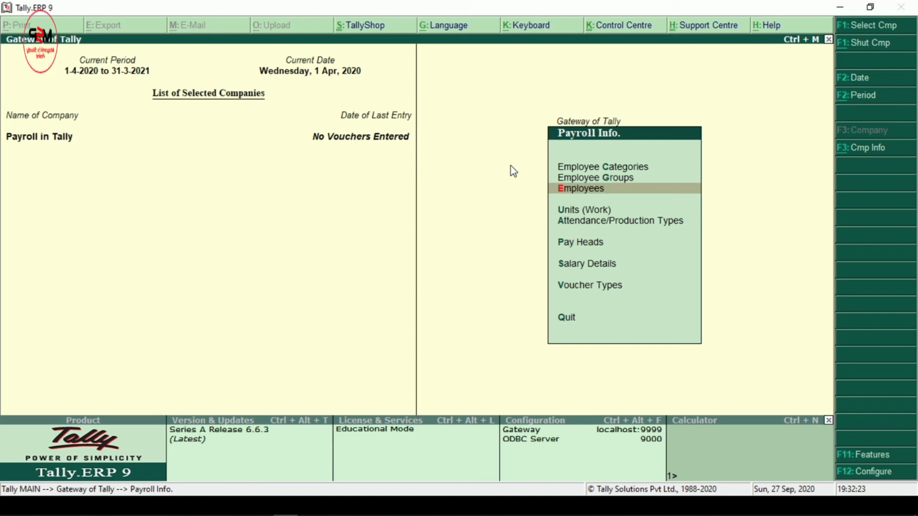
{"action": "key", "text": "Return"}
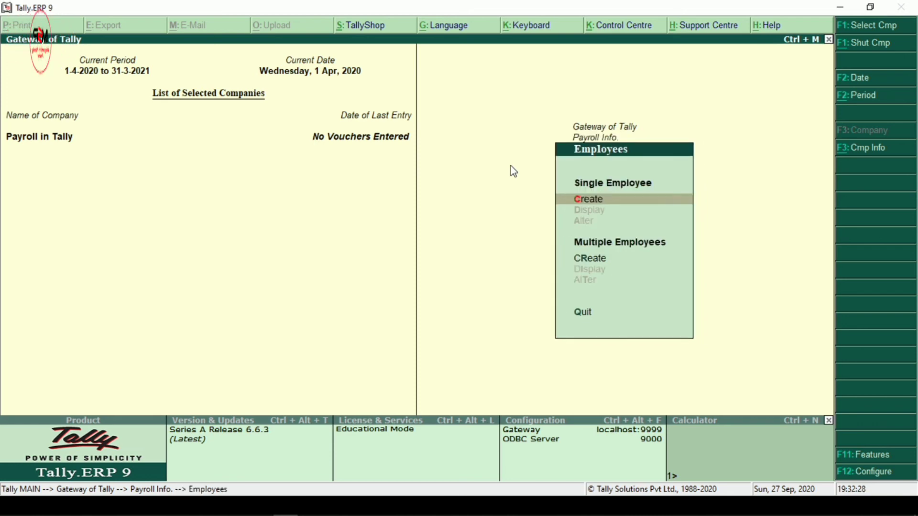
{"action": "key", "text": "Return"}
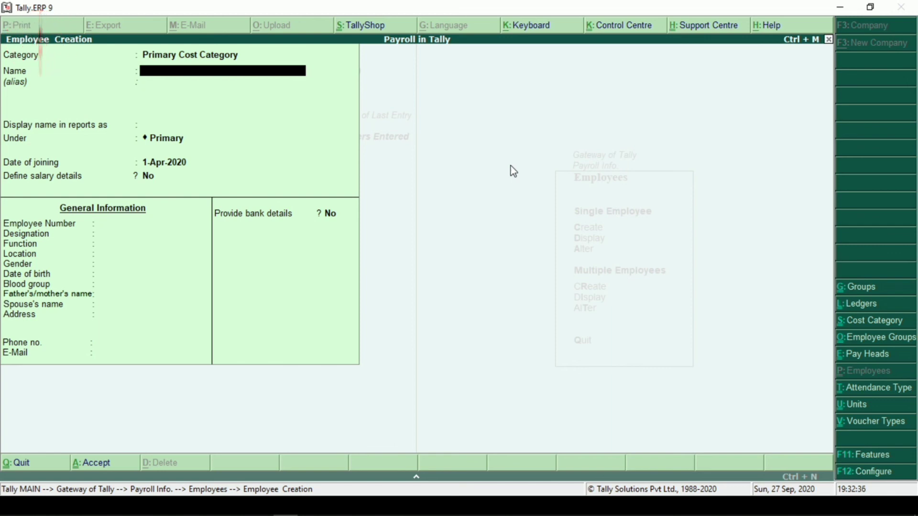
{"action": "key", "text": "BackSpace"}
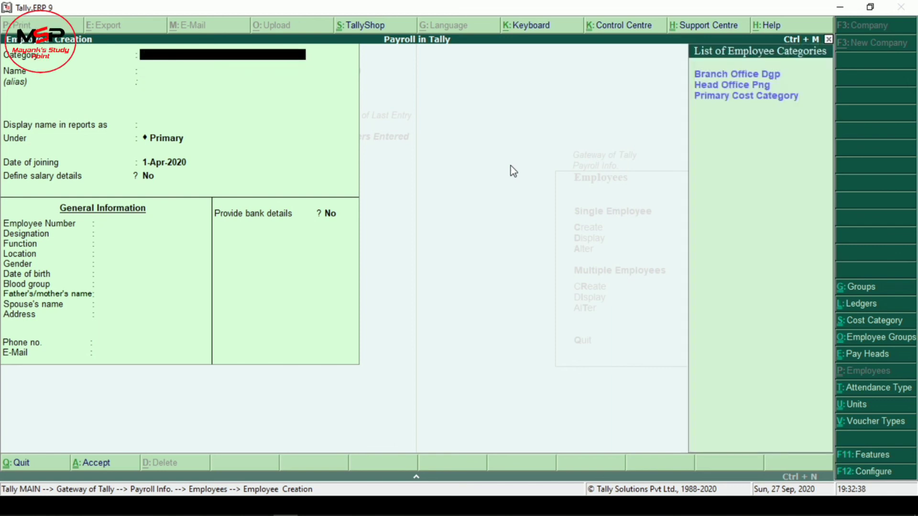
{"action": "key", "text": "Down"}
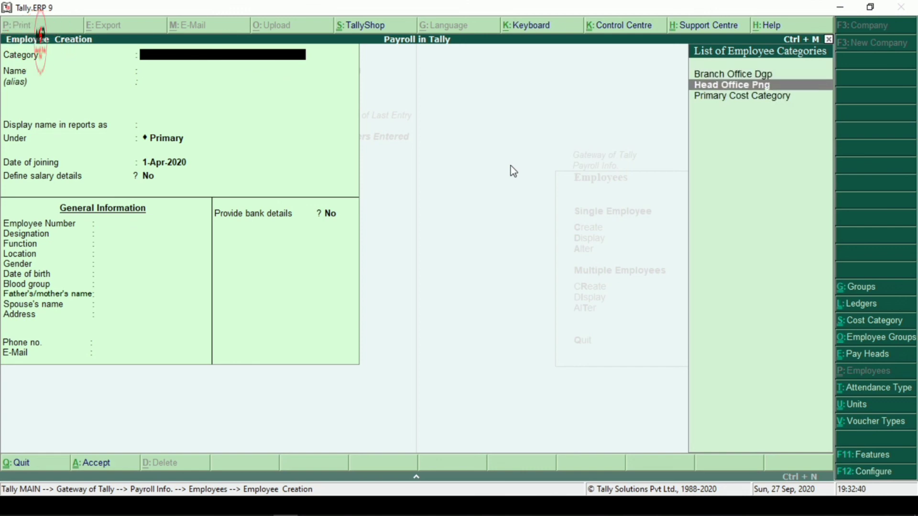
{"action": "key", "text": "Return"}
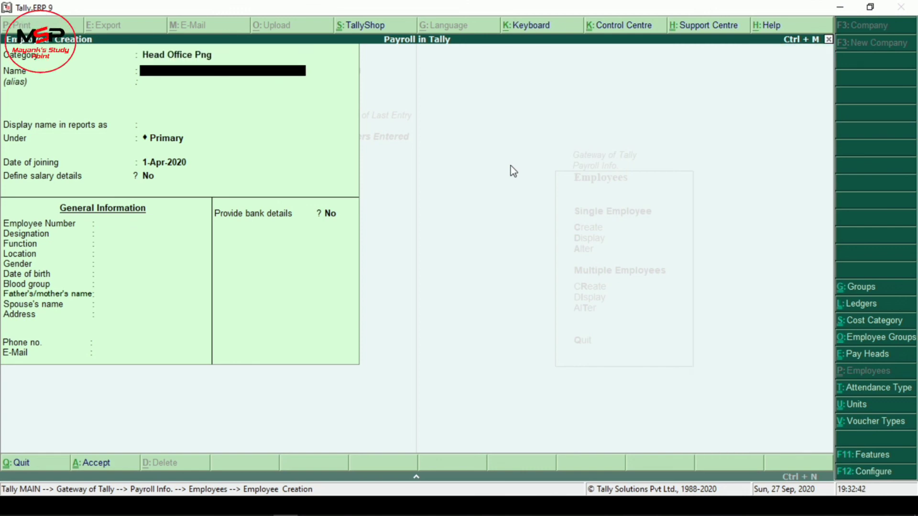
Step: Enter the employee's name, place the employee under the Hr group, and keep 1-Apr-2020 as date of joining
{"action": "type", "text": "Ram"}
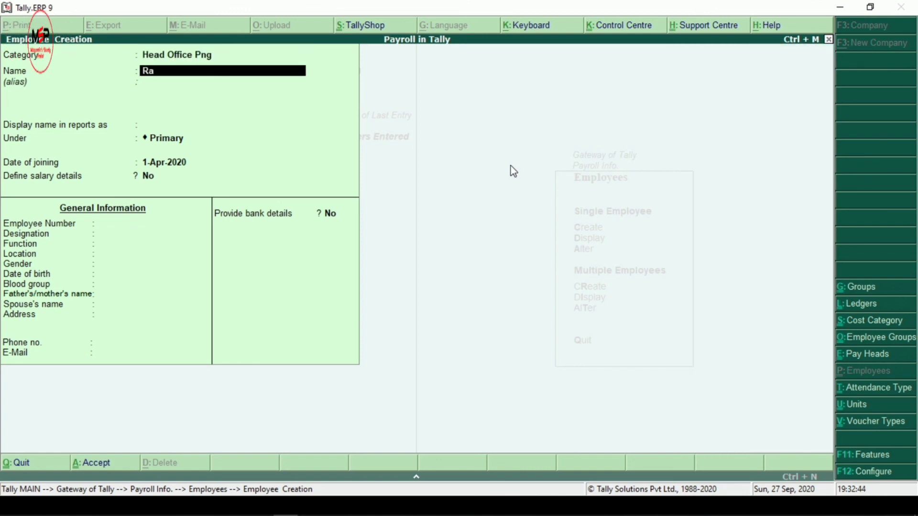
{"action": "key", "text": "Return"}
{"action": "key", "text": "Return"}
{"action": "key", "text": "Return"}
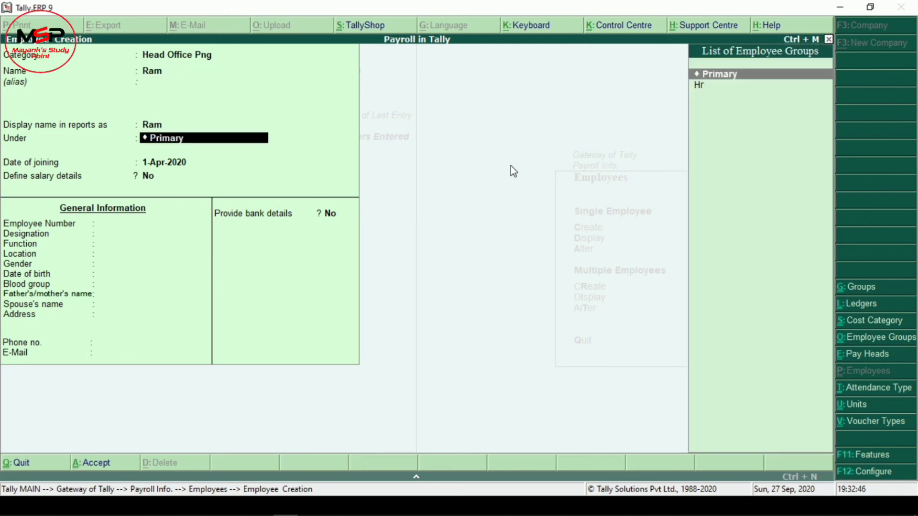
{"action": "key", "text": "Down"}
{"action": "key", "text": "Return"}
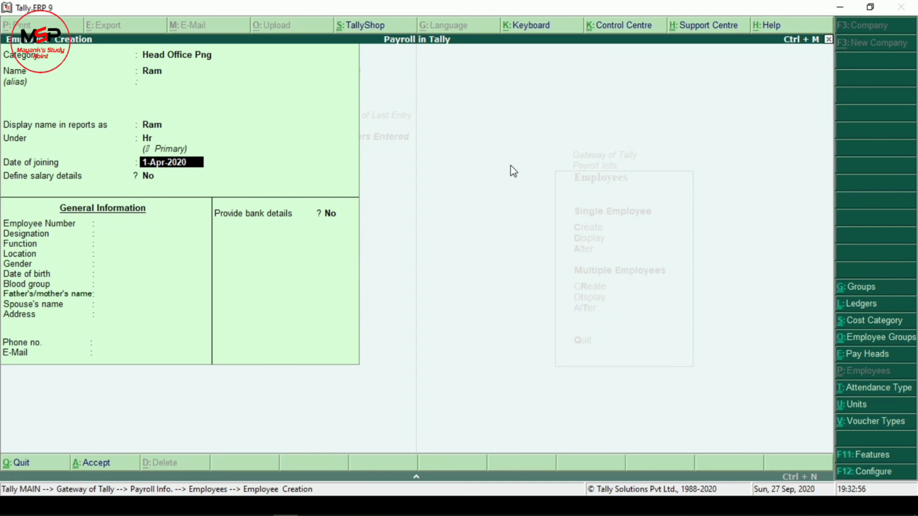
{"action": "key", "text": "Return"}
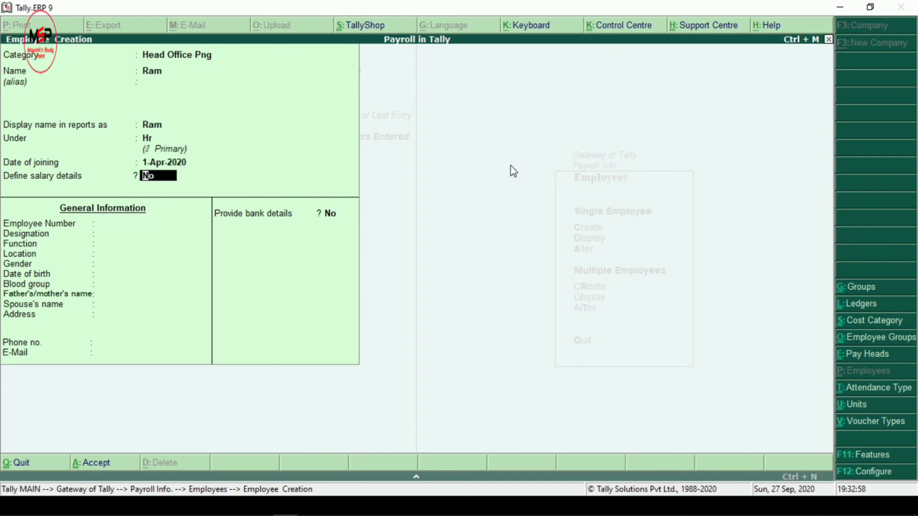
Step: Enable salary details for the employee and add the Basic pay head at a rate of 35000 per month
{"action": "key", "text": "y"}
{"action": "key", "text": "Return"}
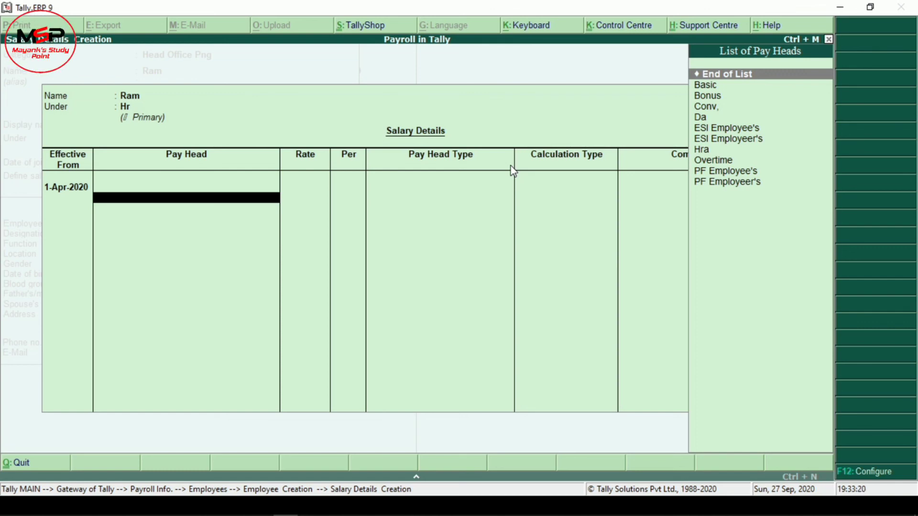
{"action": "key", "text": "Down"}
{"action": "key", "text": "Return"}
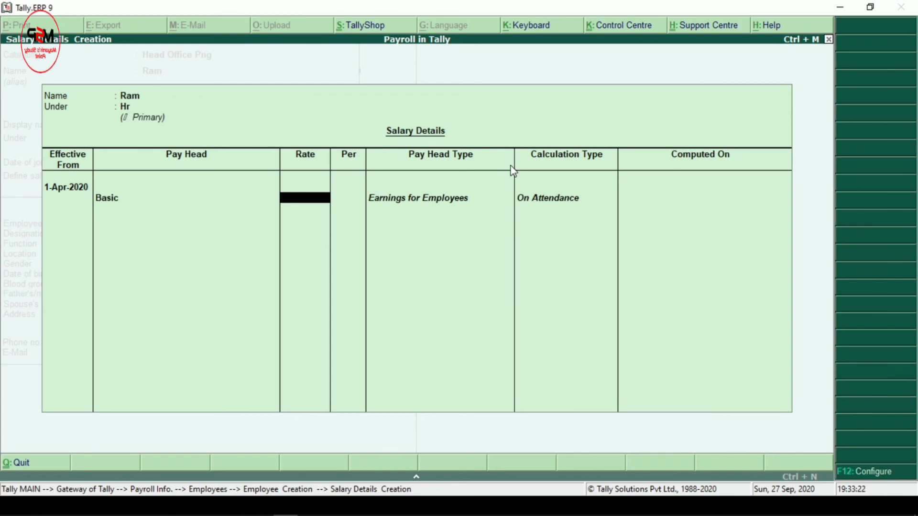
{"action": "type", "text": "35000"}
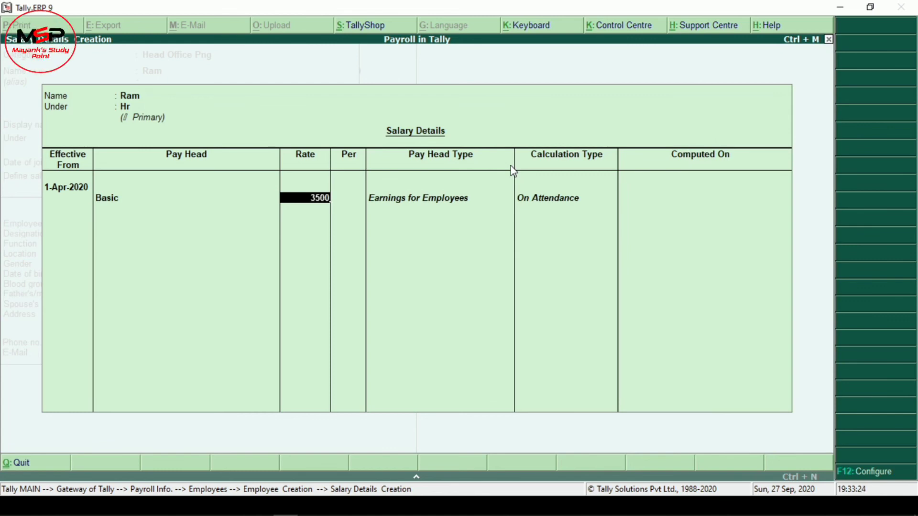
{"action": "key", "text": "Return"}
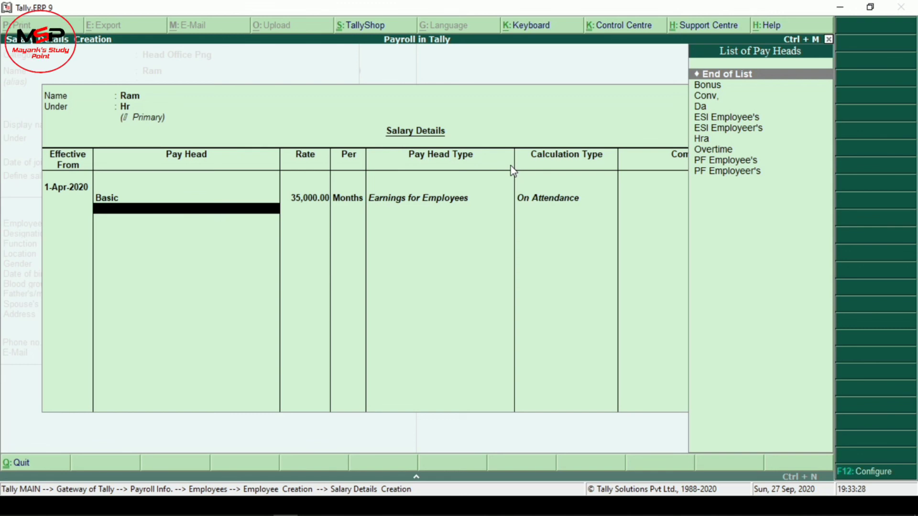
Step: Add the Hra pay head to the employee's salary details
{"action": "key", "text": "Down"}
{"action": "key", "text": "Down"}
{"action": "key", "text": "Down"}
{"action": "key", "text": "Down"}
{"action": "key", "text": "Down"}
{"action": "key", "text": "Down"}
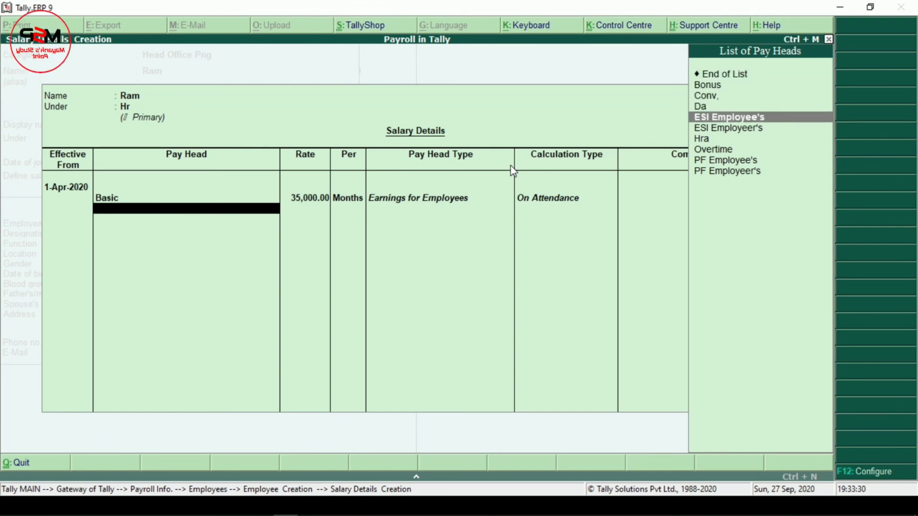
{"action": "key", "text": "Return"}
Step: Add the 'Conv,' and Da pay heads to the employee's salary details
{"action": "key", "text": "Down"}
{"action": "key", "text": "Down"}
{"action": "key", "text": "Down"}
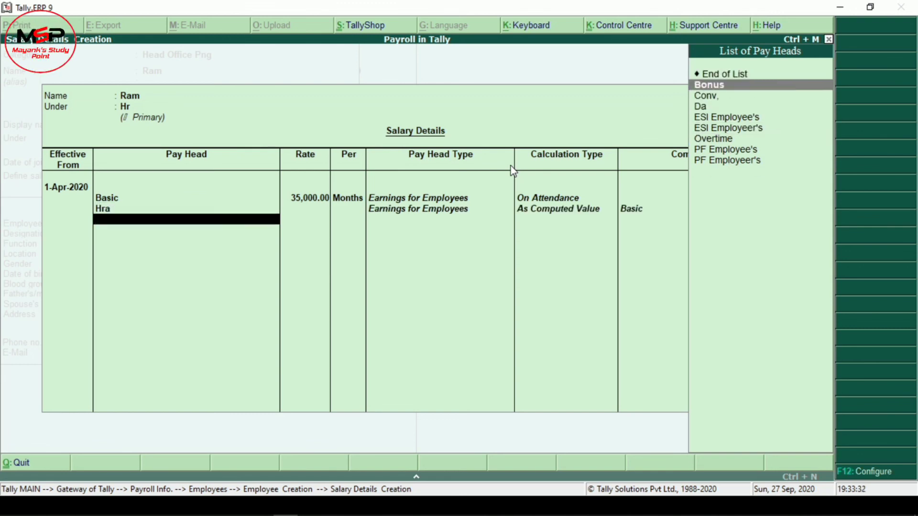
{"action": "key", "text": "Up"}
{"action": "key", "text": "Return"}
{"action": "key", "text": "Down"}
{"action": "key", "text": "Down"}
{"action": "key", "text": "Return"}
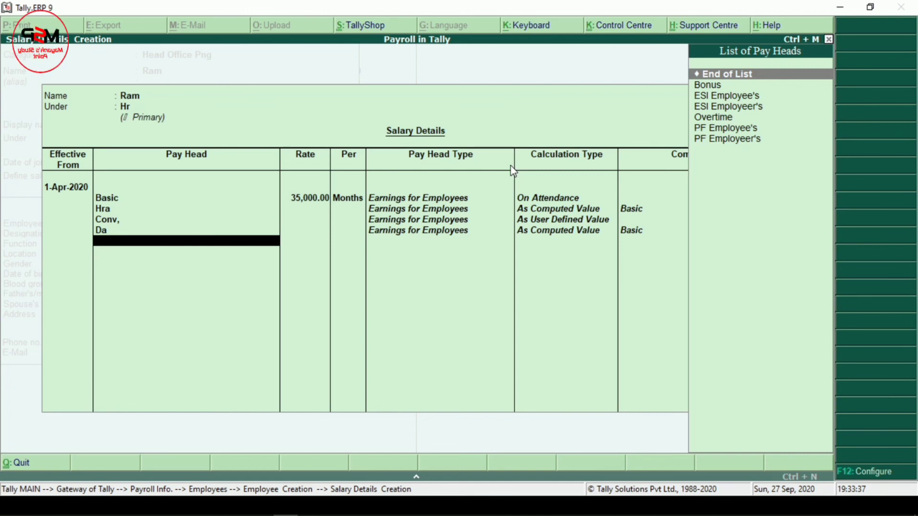
Step: Add the Bonus pay head to the salary details at a rate of 200 per month
{"action": "key", "text": "Down"}
{"action": "key", "text": "Return"}
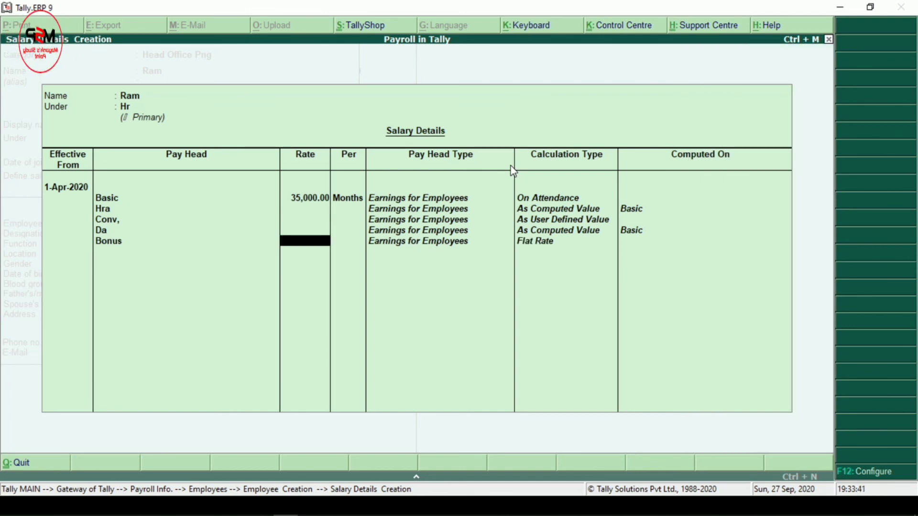
{"action": "type", "text": "200"}
{"action": "key", "text": "Return"}
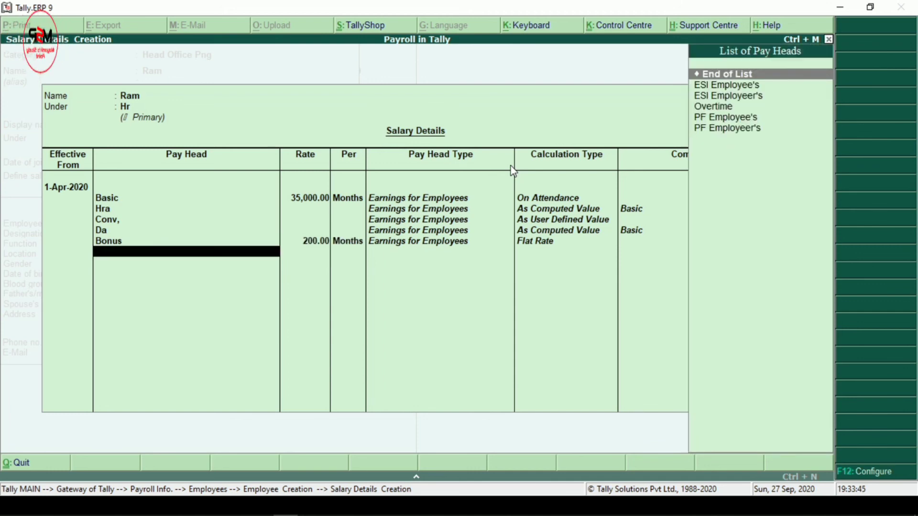
Step: Add the Overtime pay head to the salary details at a rate of 150 per hour
{"action": "key", "text": "Down"}
{"action": "key", "text": "Down"}
{"action": "key", "text": "Down"}
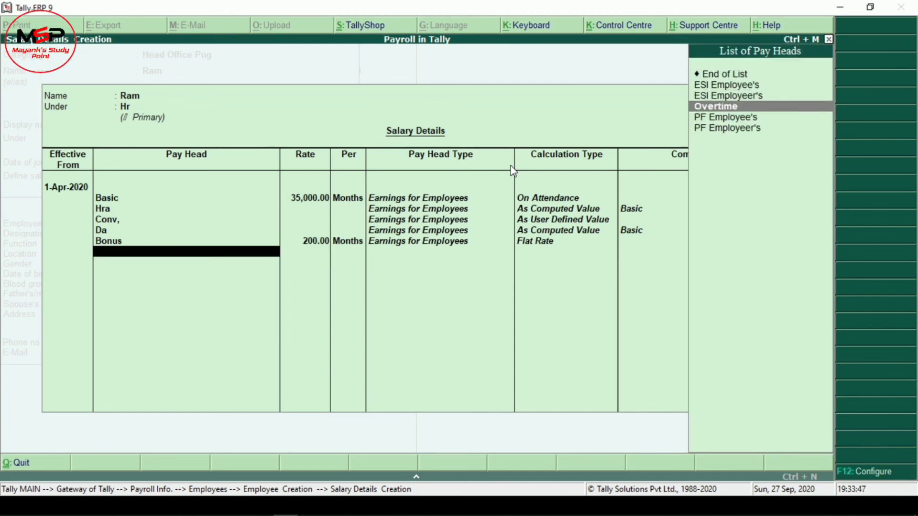
{"action": "key", "text": "Return"}
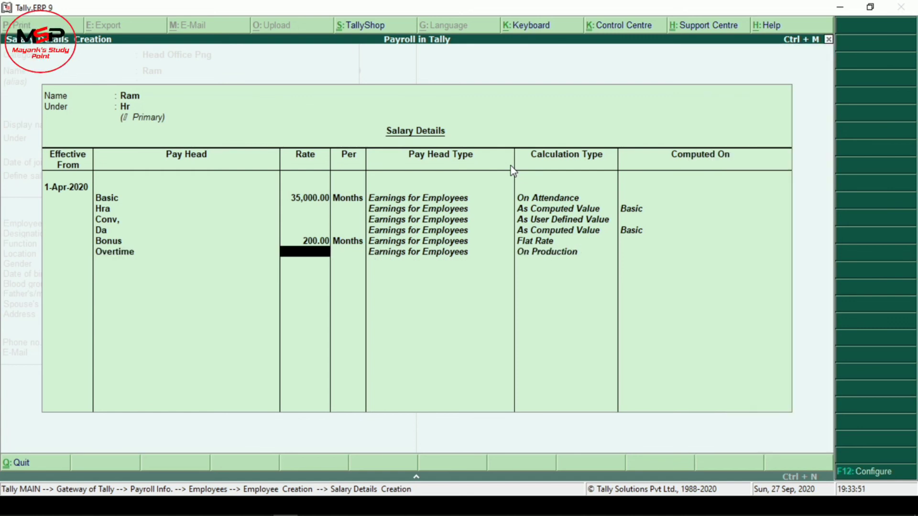
{"action": "type", "text": "150"}
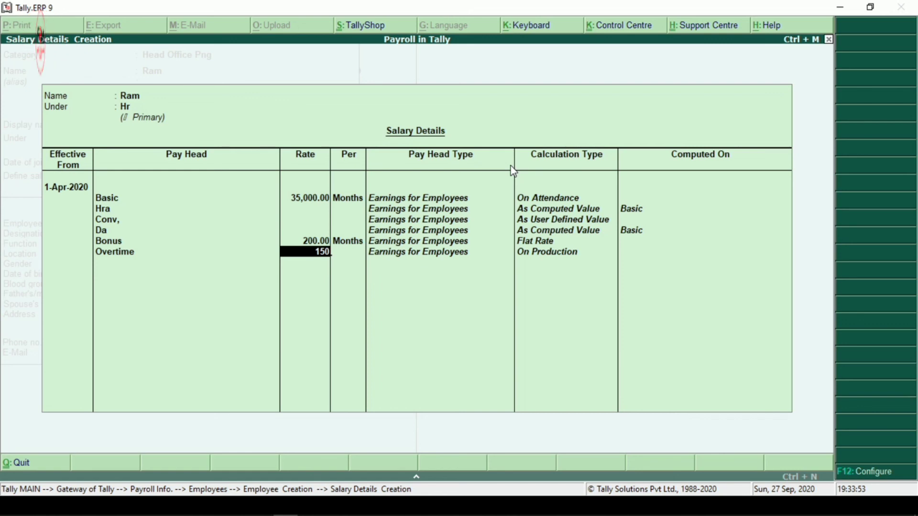
{"action": "key", "text": "Return"}
{"action": "key", "text": "Return"}
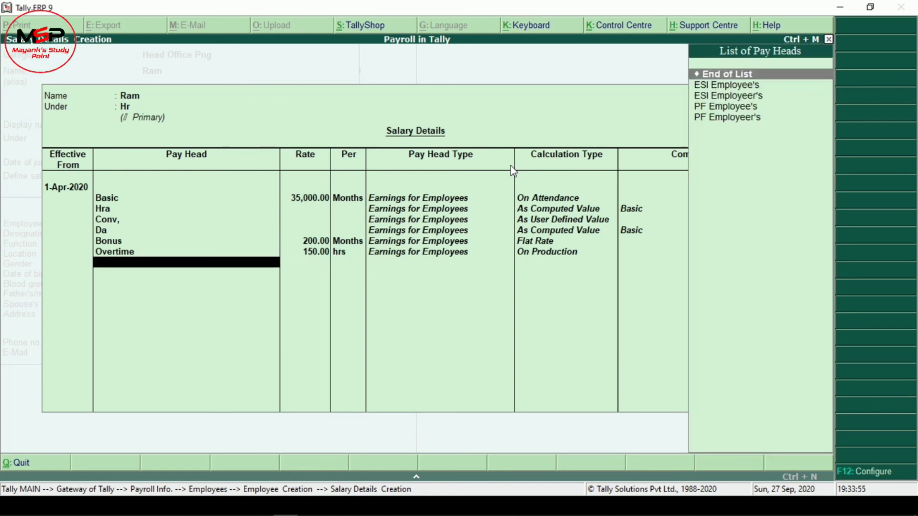
Step: Add the PF Employeer's and ESI Employeer's pay heads to the employee's salary details
{"action": "key", "text": "Down"}
{"action": "key", "text": "Down"}
{"action": "key", "text": "Down"}
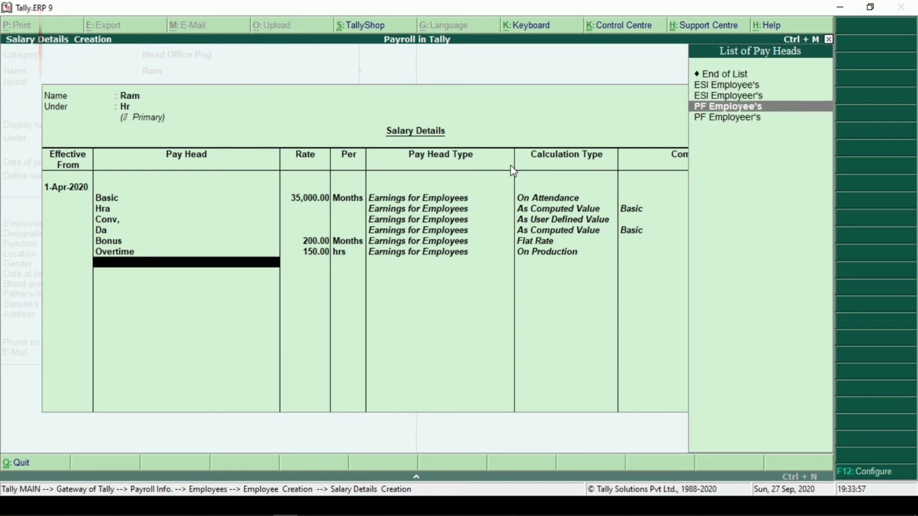
{"action": "key", "text": "Down"}
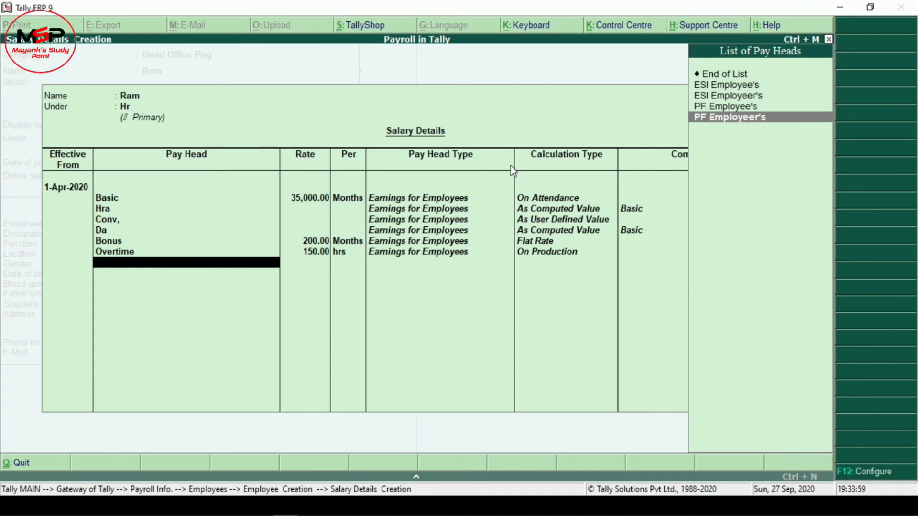
{"action": "key", "text": "Return"}
{"action": "key", "text": "Down"}
{"action": "key", "text": "Down"}
{"action": "key", "text": "Return"}
Step: Add the PF Employee's and ESI Employee's pay heads, and finish the employee's salary details
{"action": "key", "text": "Down"}
{"action": "key", "text": "Down"}
{"action": "key", "text": "Return"}
{"action": "key", "text": "Down"}
{"action": "key", "text": "Return"}
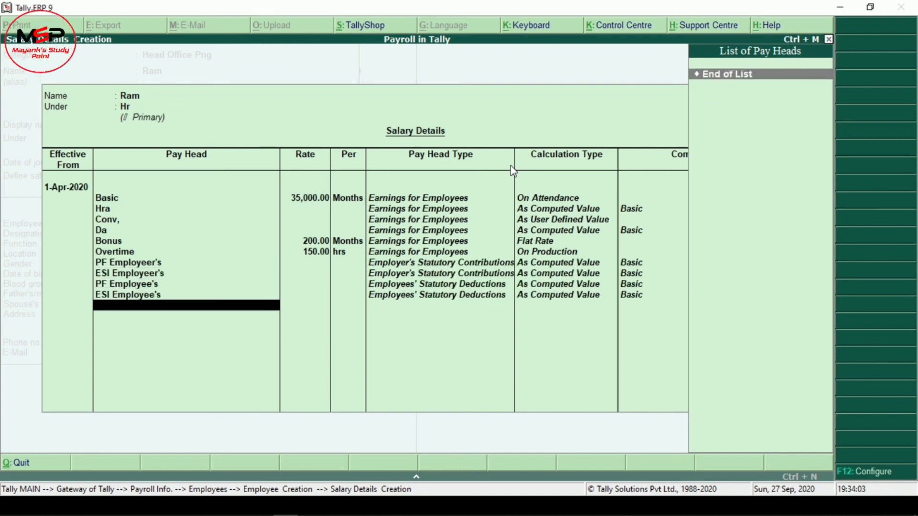
{"action": "key", "text": "Return"}
{"action": "key", "text": "Return"}
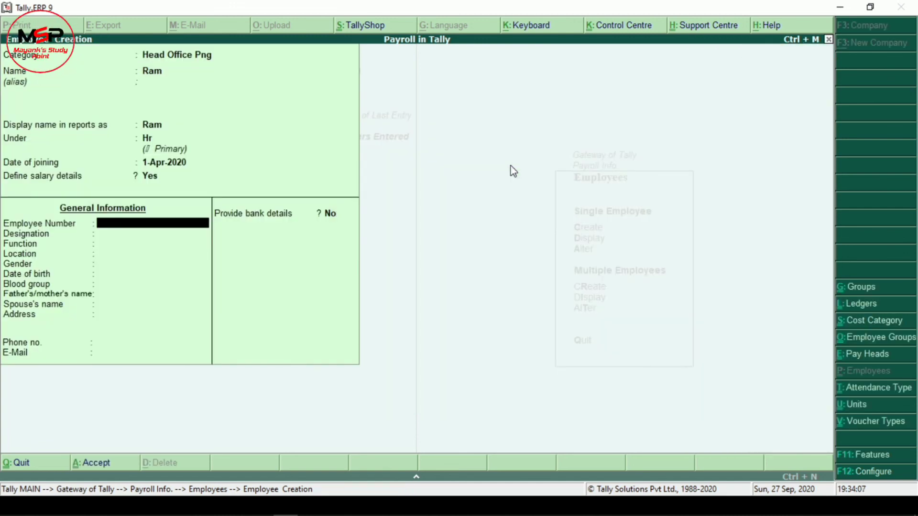
Step: Enter the employee number and set the employee's designation to Manager
{"action": "type", "text": "101"}
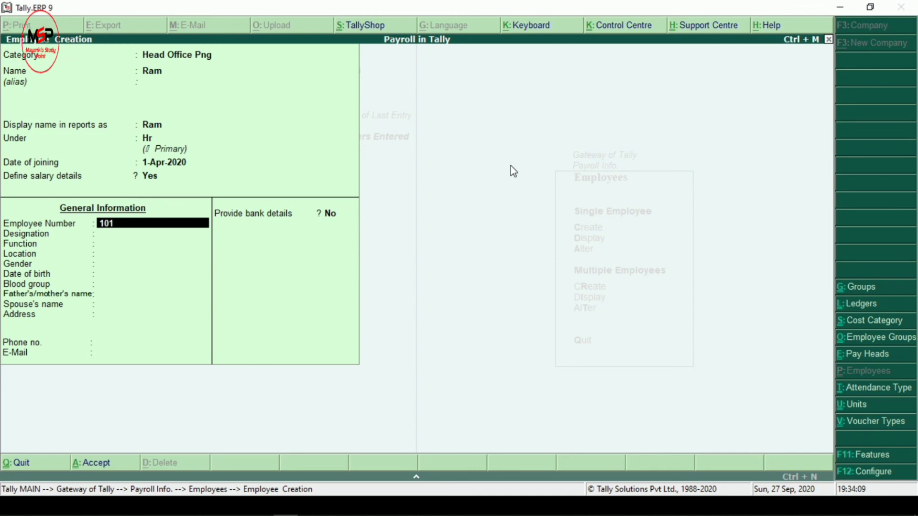
{"action": "key", "text": "Return"}
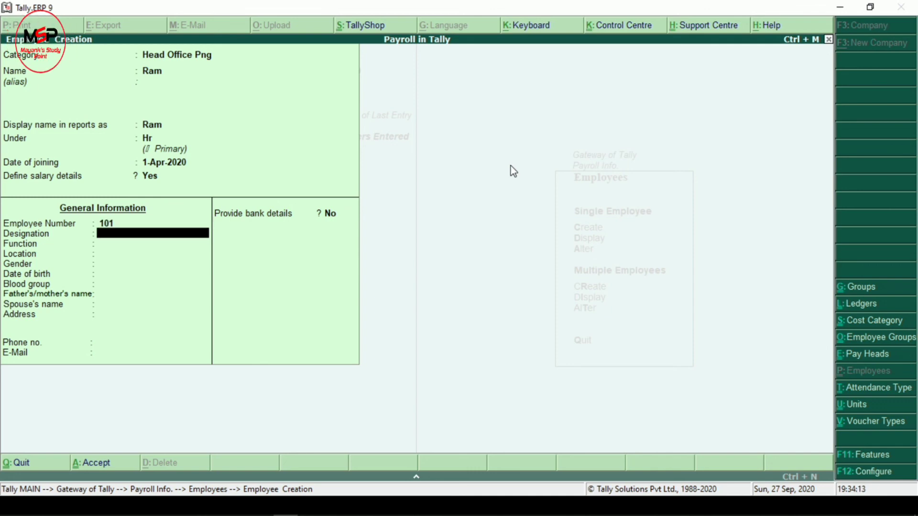
{"action": "type", "text": "Mana"}
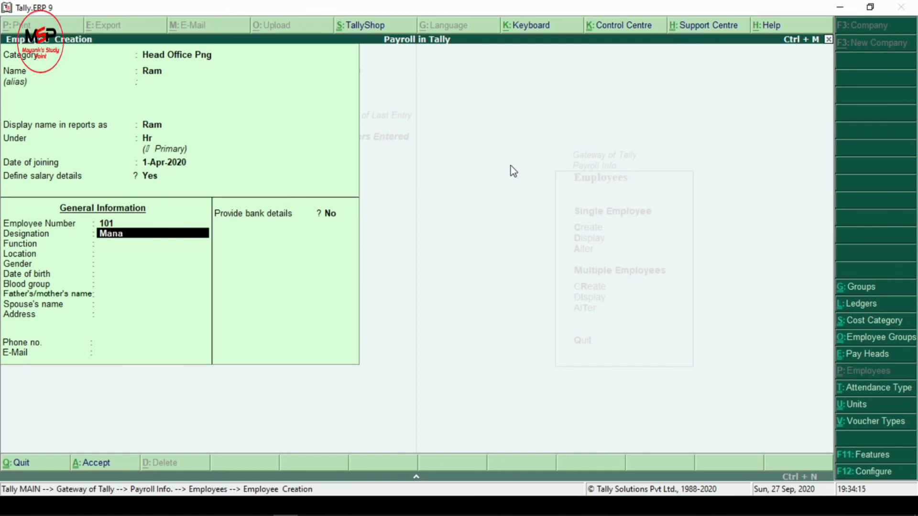
{"action": "type", "text": "ger"}
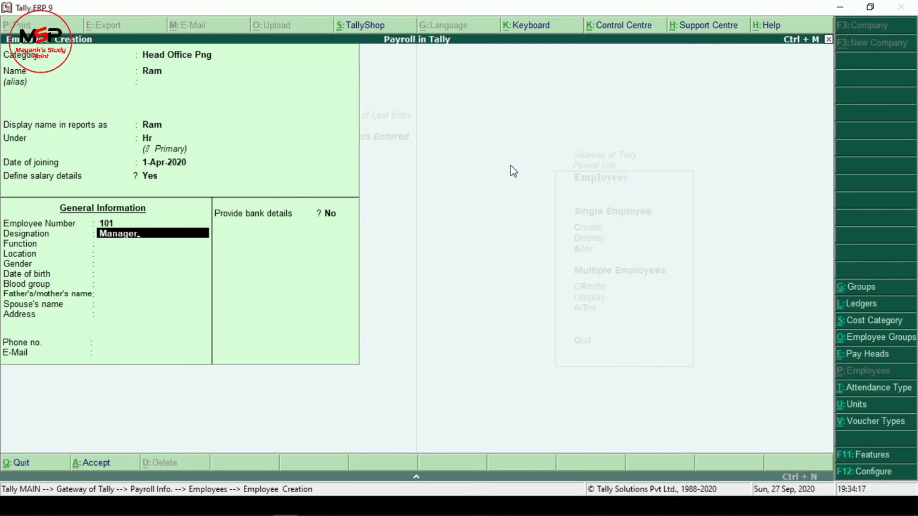
{"action": "key", "text": "Return"}
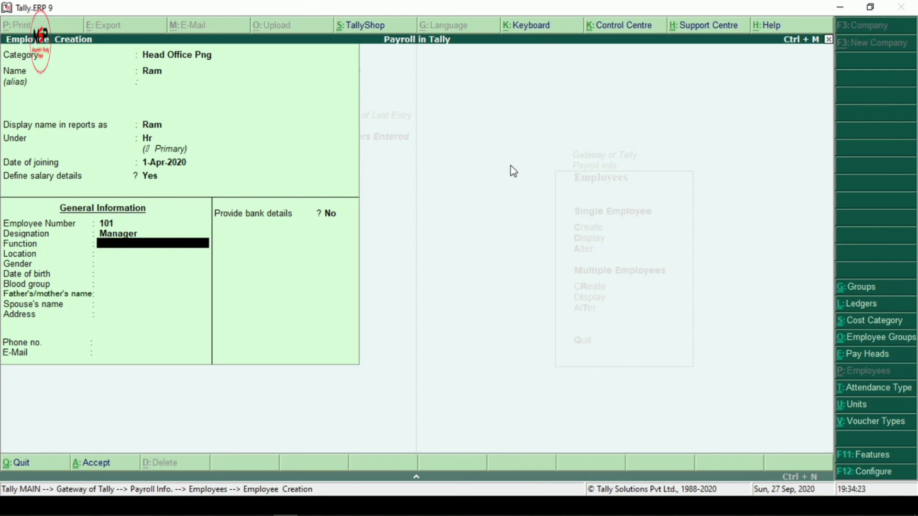
Step: Leave the function blank and set the employee's location to West Bengal
{"action": "key", "text": "Return"}
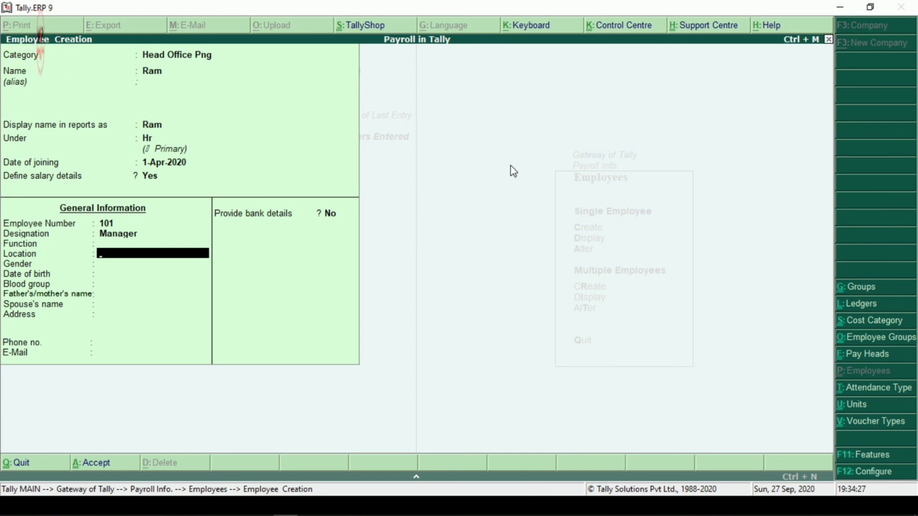
{"action": "type", "text": "West"}
{"action": "key", "text": "Return"}
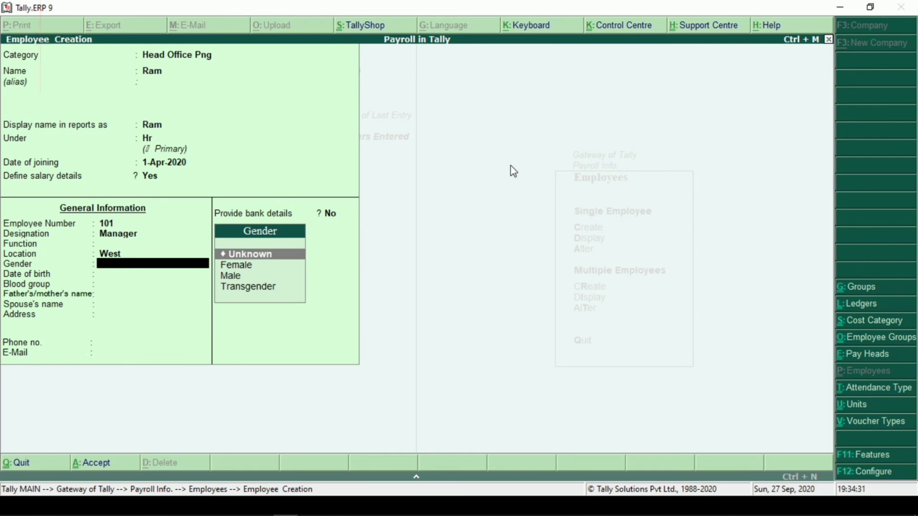
{"action": "key", "text": "BackSpace"}
{"action": "key", "text": "BackSpace"}
{"action": "type", "text": "West bengal"}
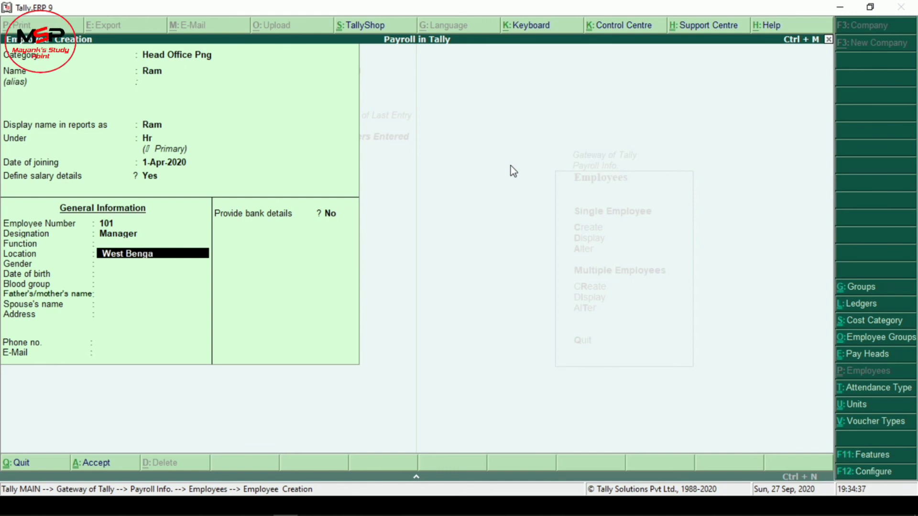
{"action": "key", "text": "Return"}
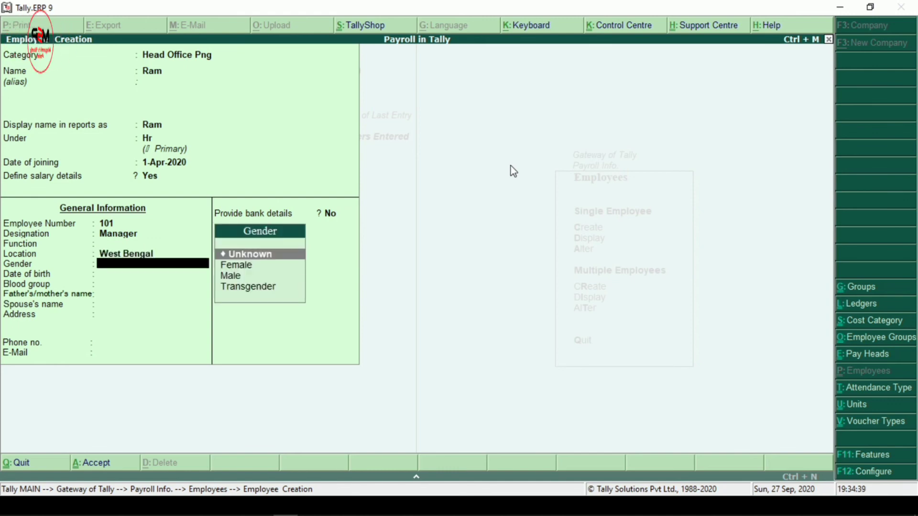
Step: Set the employee's gender to Male and enter the date of birth
{"action": "key", "text": "Down"}
{"action": "key", "text": "Down"}
{"action": "key", "text": "Return"}
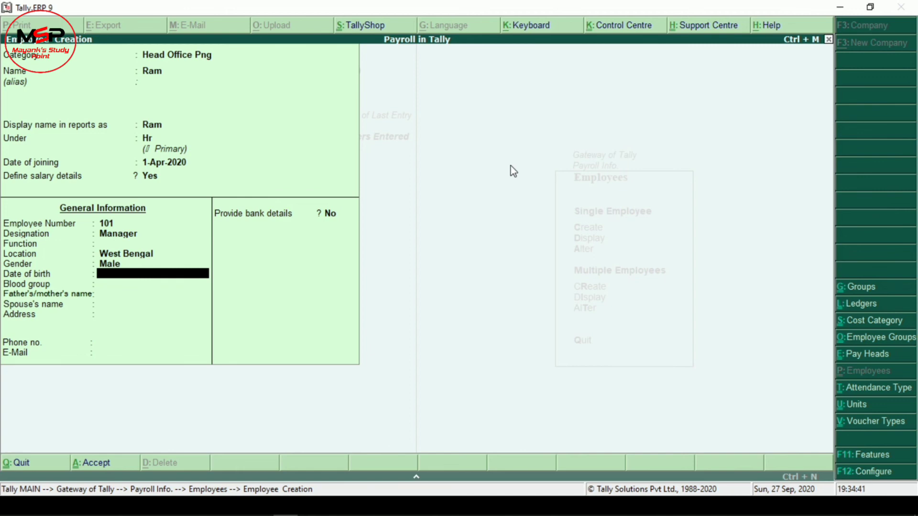
{"action": "type", "text": "1-4-"}
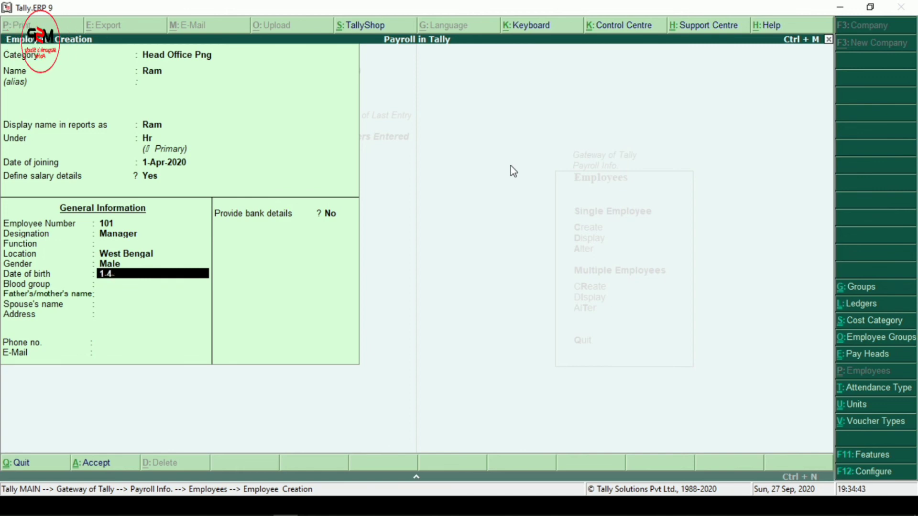
{"action": "type", "text": "1999"}
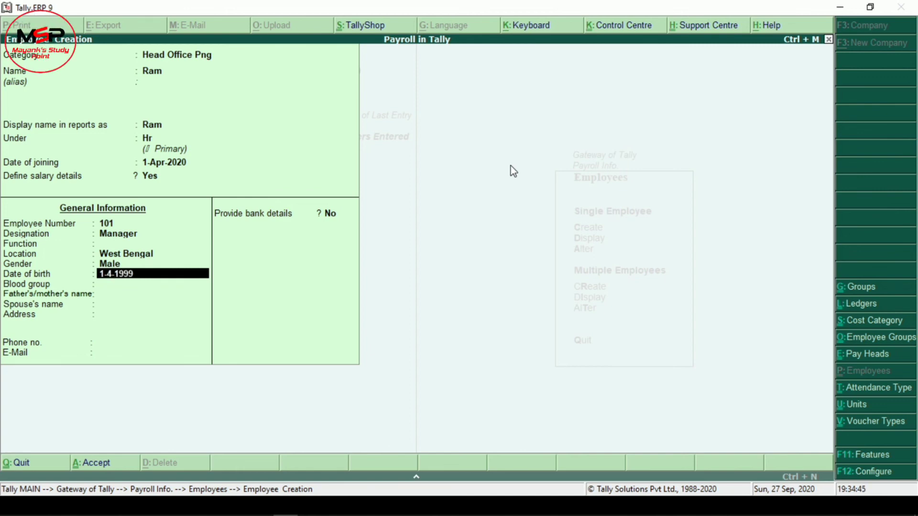
{"action": "key", "text": "Return"}
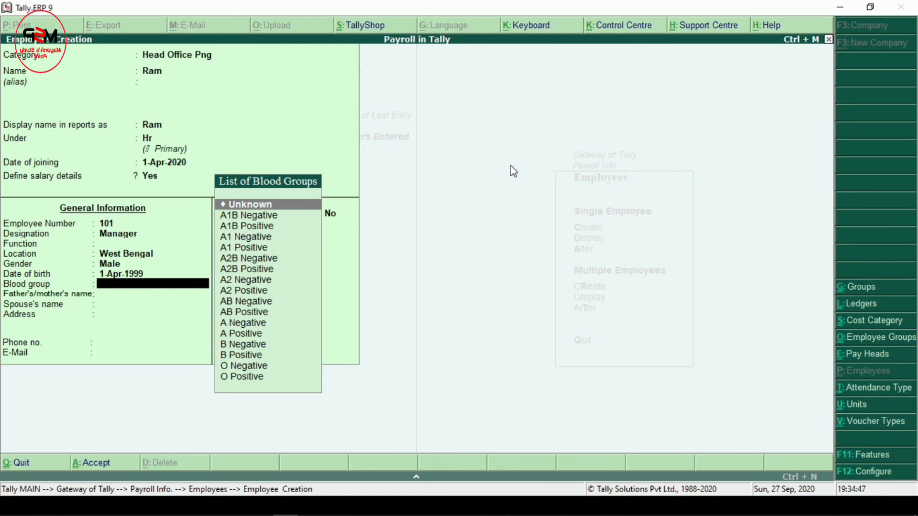
Step: Set the employee's blood group to O Negative
{"action": "key", "text": "Down"}
{"action": "key", "text": "Down"}
{"action": "key", "text": "Down"}
{"action": "key", "text": "Down"}
{"action": "key", "text": "Down"}
{"action": "key", "text": "Down"}
{"action": "key", "text": "Down"}
{"action": "key", "text": "Down"}
{"action": "key", "text": "Down"}
{"action": "key", "text": "Down"}
{"action": "key", "text": "Down"}
{"action": "key", "text": "Down"}
{"action": "key", "text": "Down"}
{"action": "key", "text": "Down"}
{"action": "key", "text": "Down"}
{"action": "key", "text": "Down"}
{"action": "key", "text": "Up"}
{"action": "key", "text": "Return"}
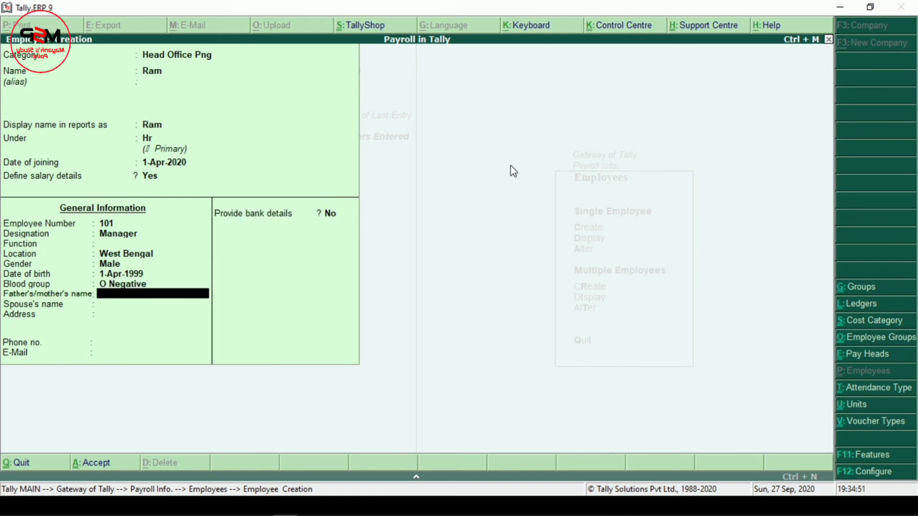
Step: Leave the family, address and contact fields blank, save the employee without bank details, and return to Payroll Info
{"action": "key", "text": "Return"}
{"action": "key", "text": "Return"}
{"action": "key", "text": "Return"}
{"action": "key", "text": "Return"}
{"action": "key", "text": "Return"}
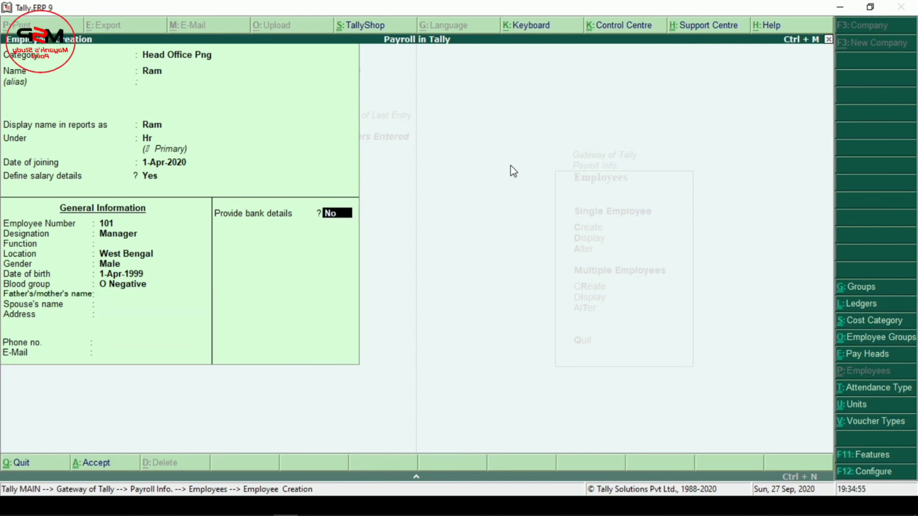
{"action": "key", "text": "y"}
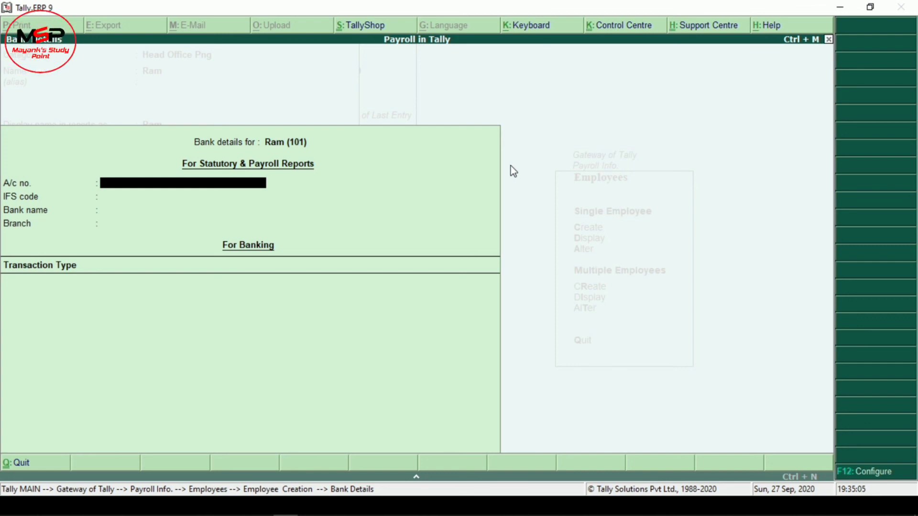
{"action": "key", "text": "Escape"}
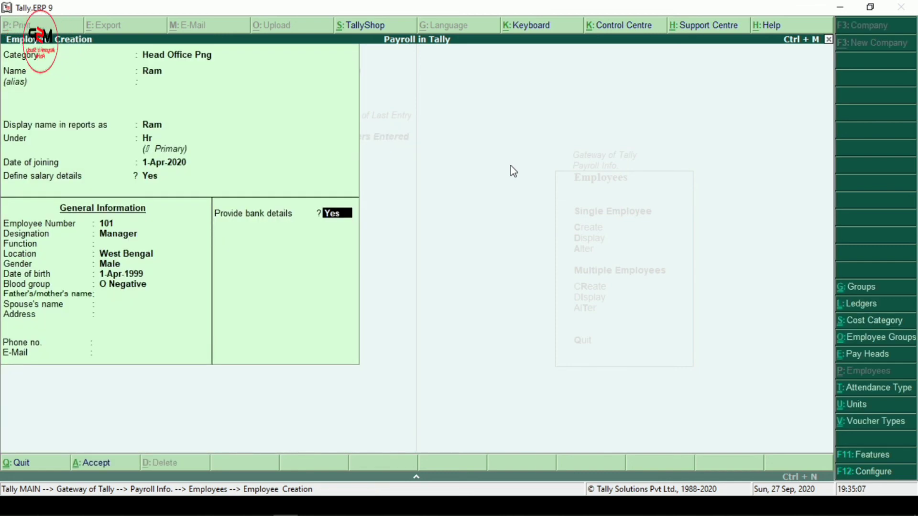
{"action": "key", "text": "n"}
{"action": "key", "text": "y"}
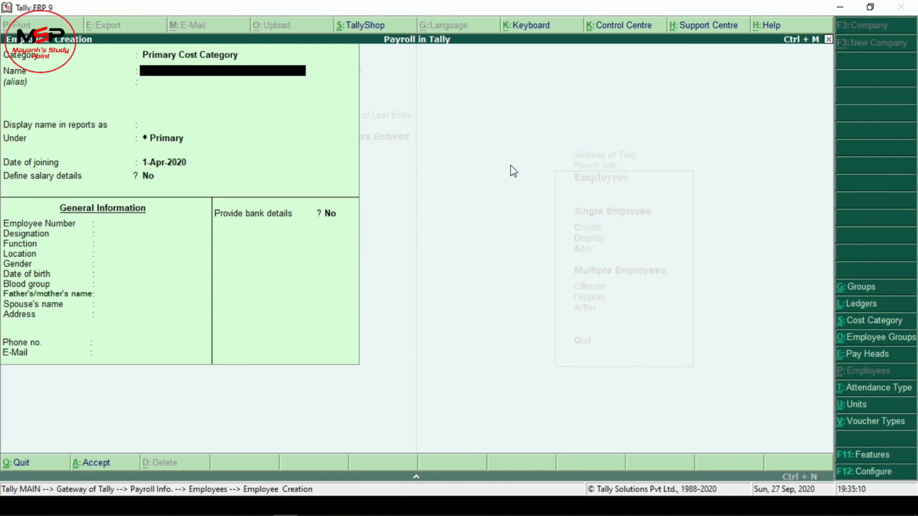
{"action": "key", "text": "Escape"}
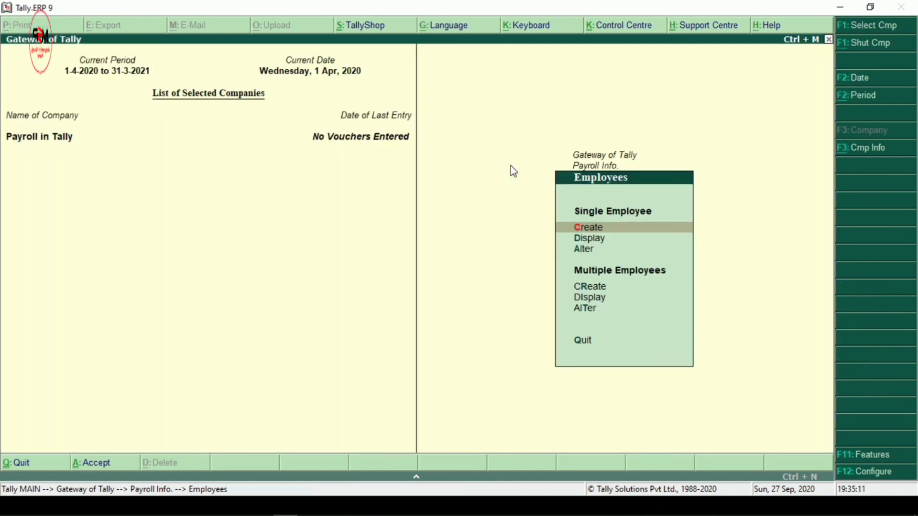
{"action": "key", "text": "Escape"}
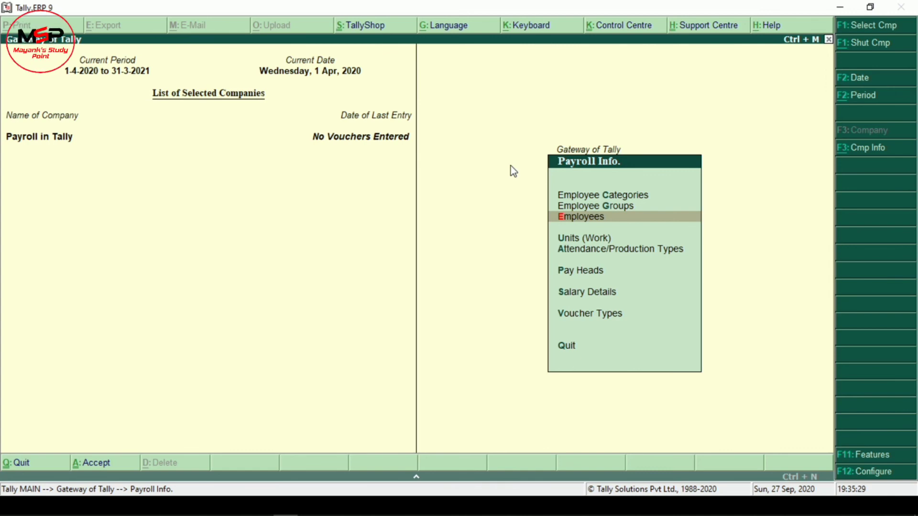
Step: Examine which payroll-related voucher types are available for display in Payroll Info
{"action": "key", "text": "Down"}
{"action": "key", "text": "Down"}
{"action": "key", "text": "Down"}
{"action": "key", "text": "Down"}
{"action": "key", "text": "Down"}
{"action": "key", "text": "Down"}
{"action": "key", "text": "Up"}
{"action": "key", "text": "Return"}
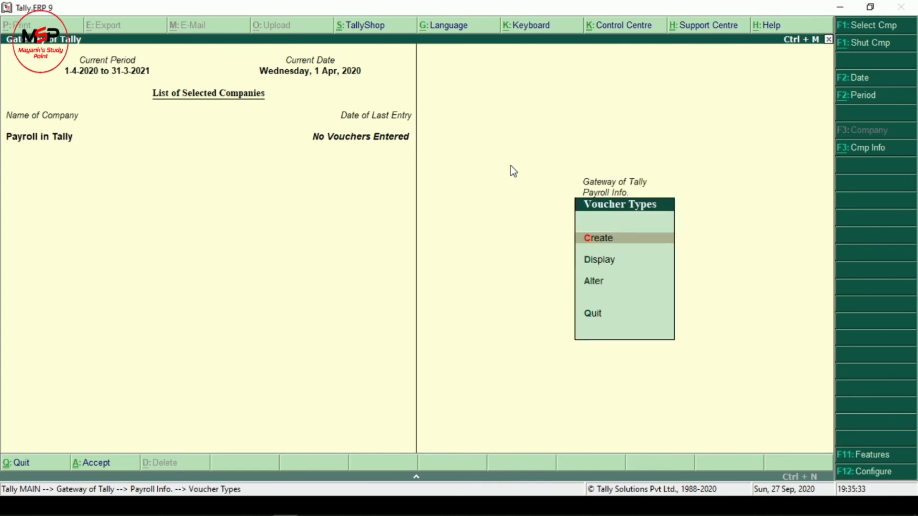
{"action": "key", "text": "Return"}
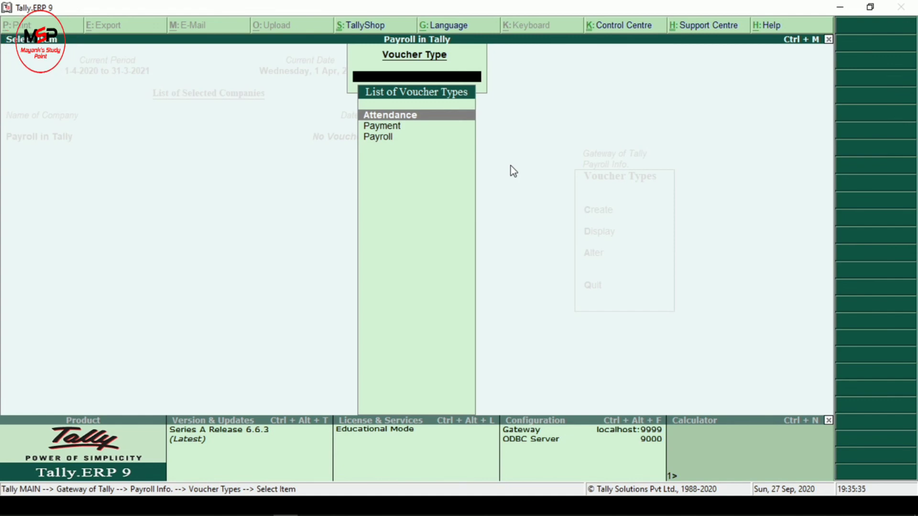
{"action": "key", "text": "Escape"}
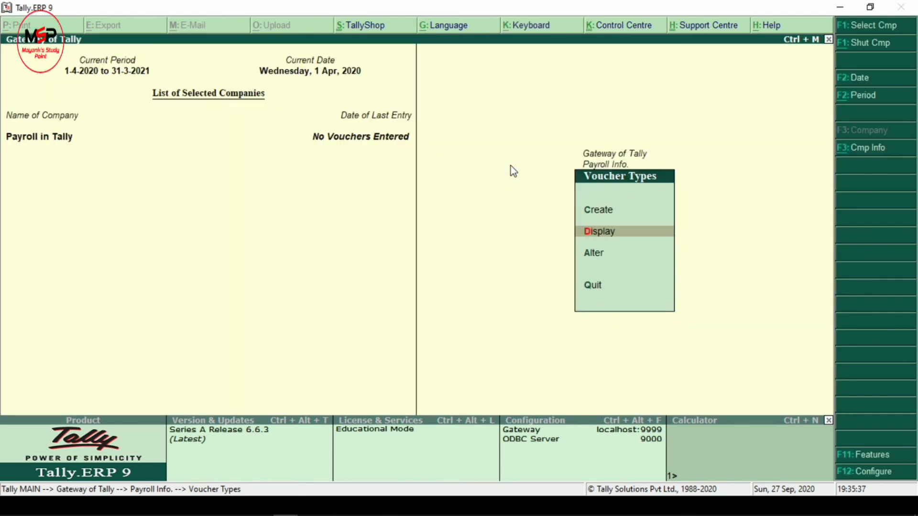
Step: Return to the Gateway of Tally and highlight Accounts Info
{"action": "key", "text": "Escape"}
{"action": "key", "text": "Escape"}
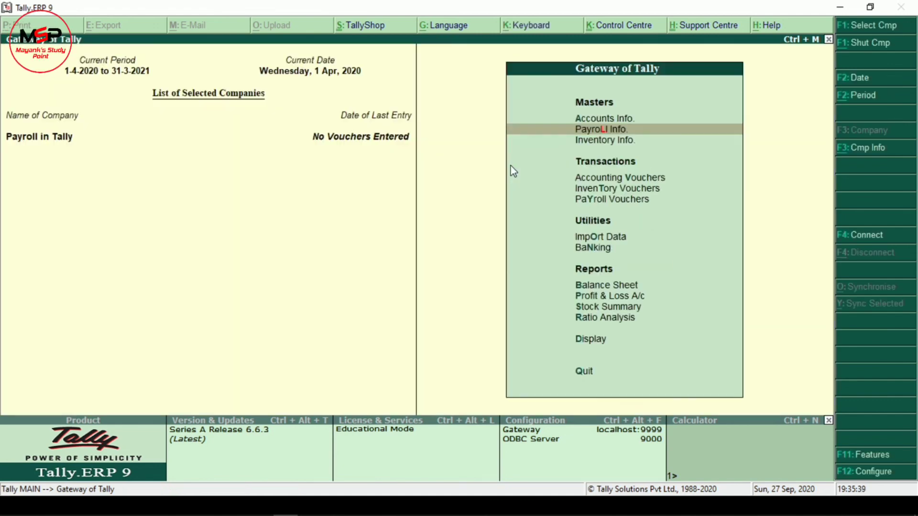
{"action": "key", "text": "Up"}
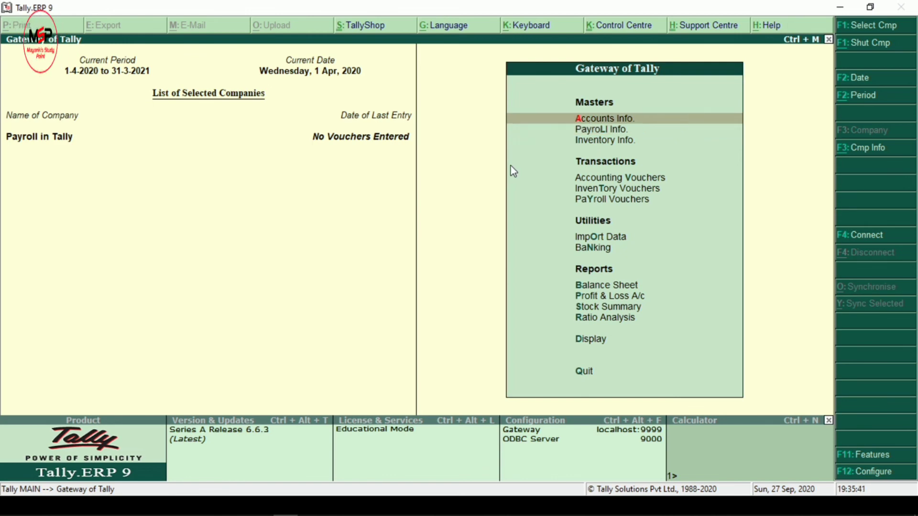